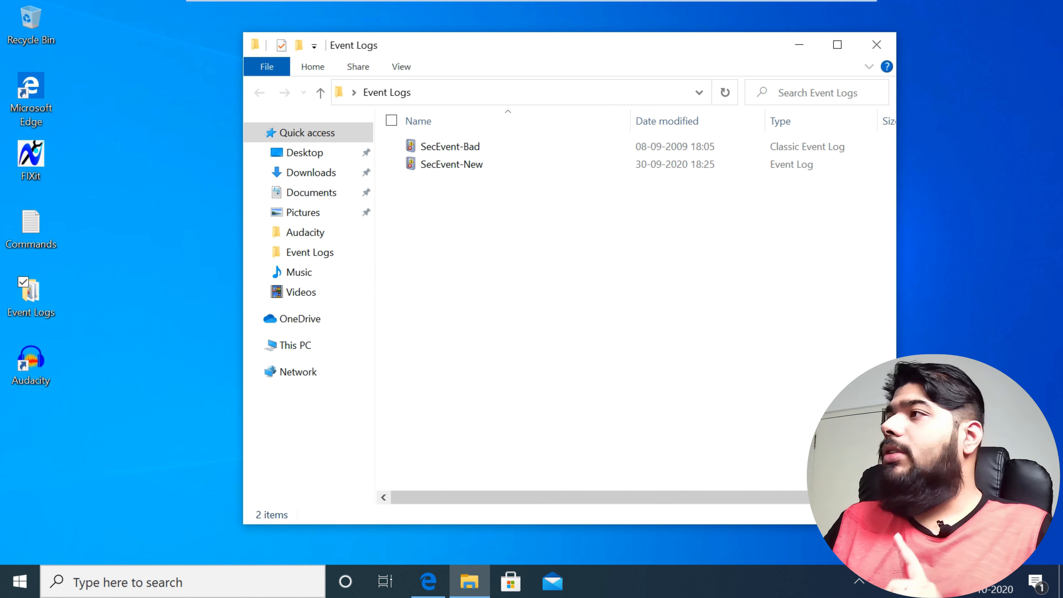
Step: Open the SecEvent-Bad log from the Event Logs folder in Event Viewer, dismiss the query error and close the viewer
left_click(478, 147)
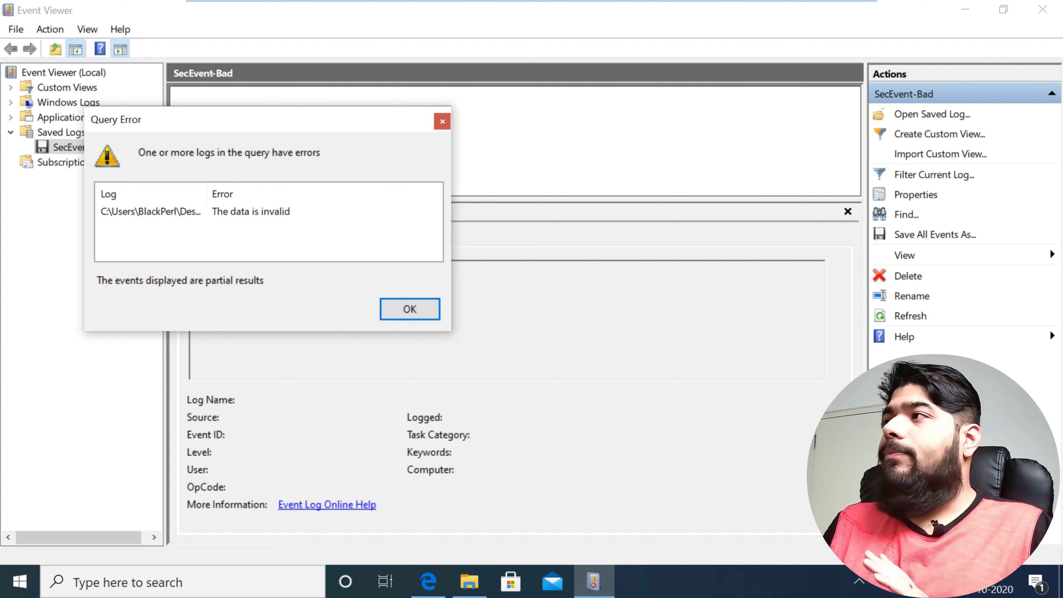
key("Return")
left_click(1043, 10)
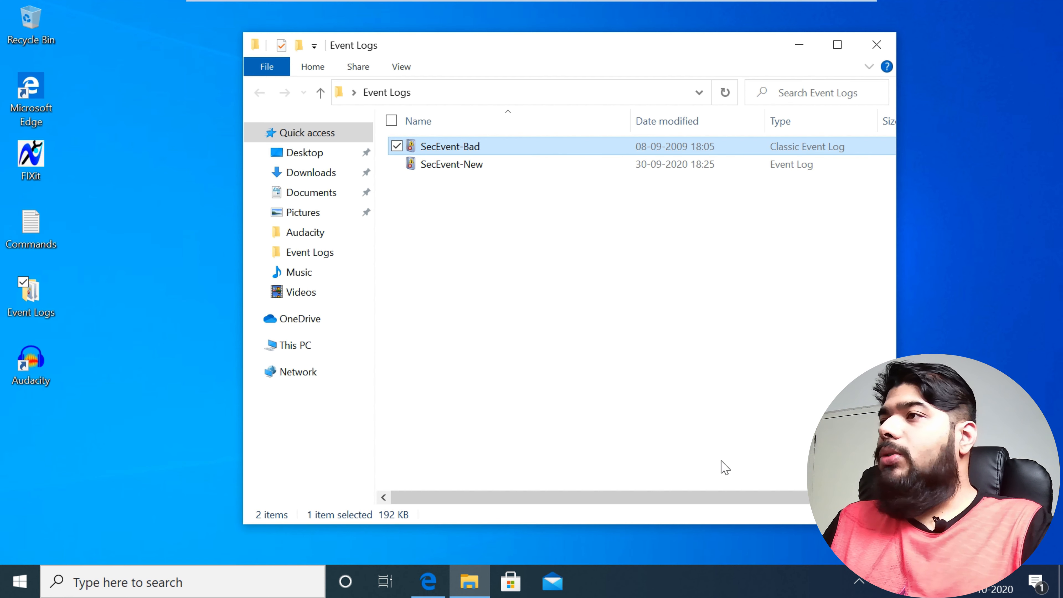
Step: Launch WinHex and close the SecEvent-Bad.Evt file it has loaded
key("super")
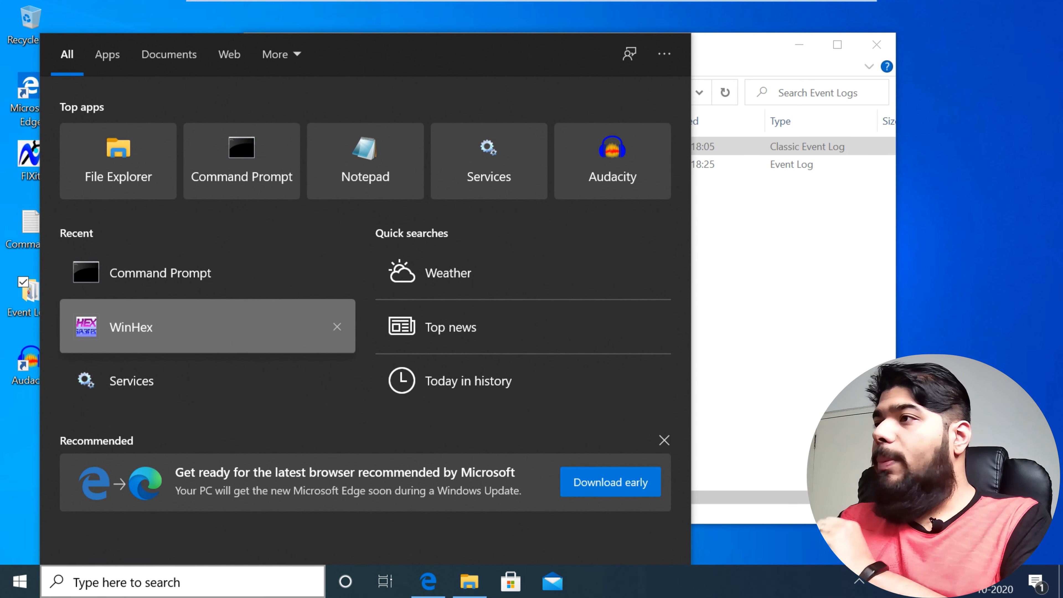
key("Escape")
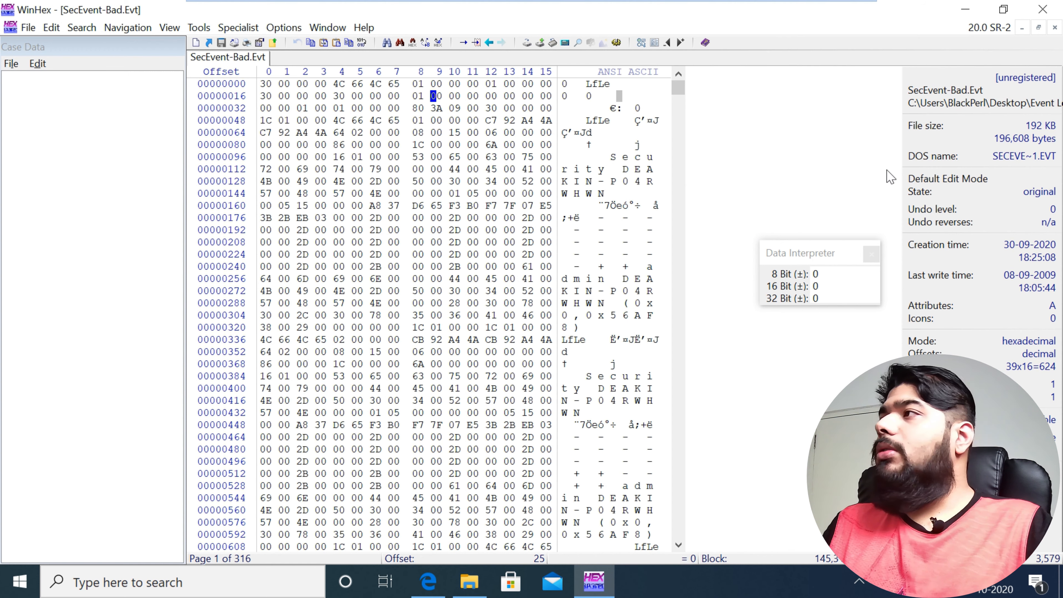
right_click(262, 57)
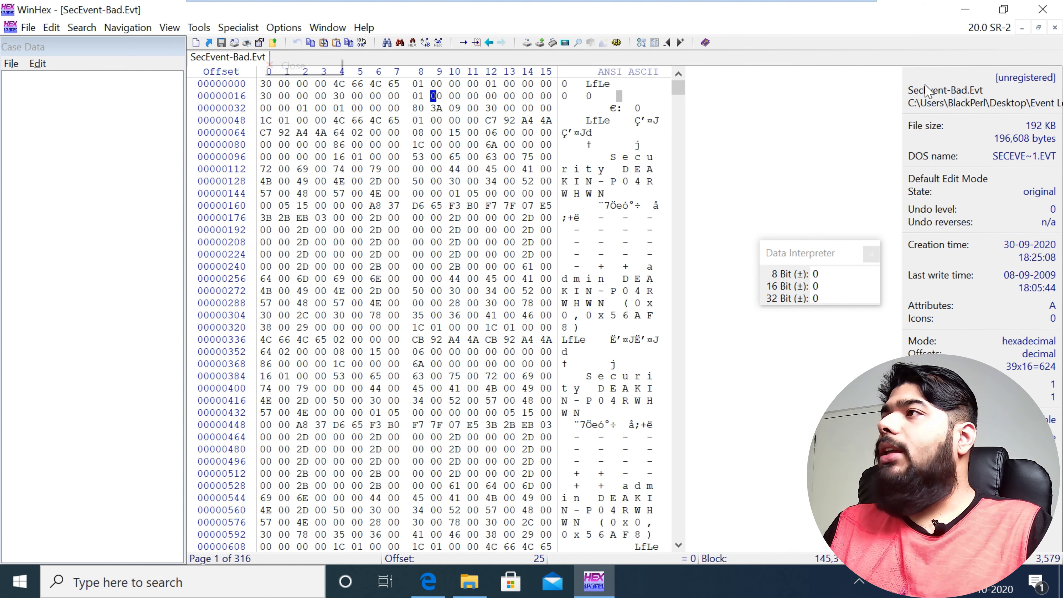
left_click(293, 65)
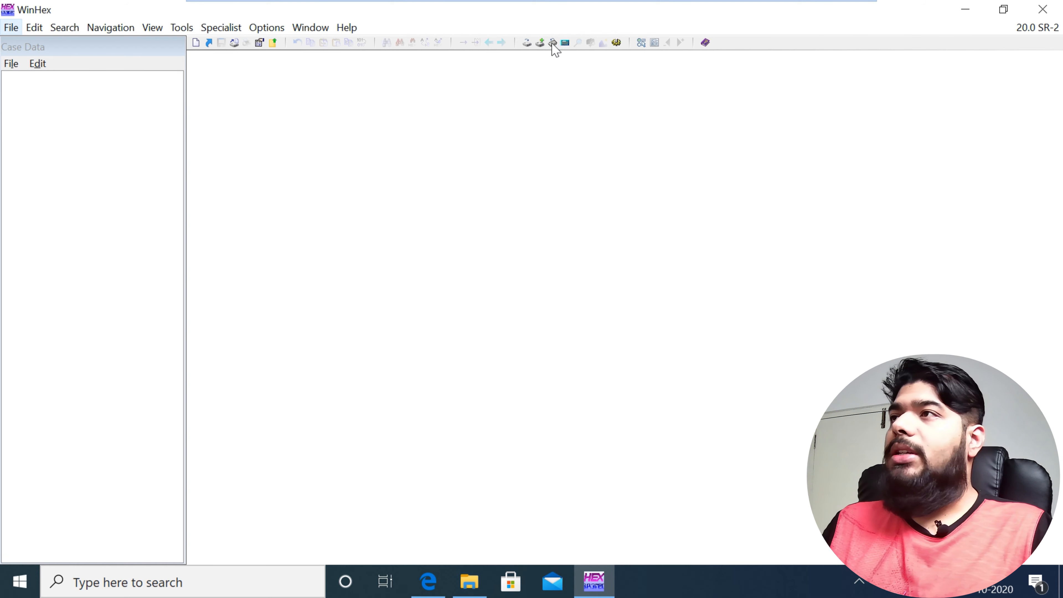
key("Down")
key("Right")
key("Left")
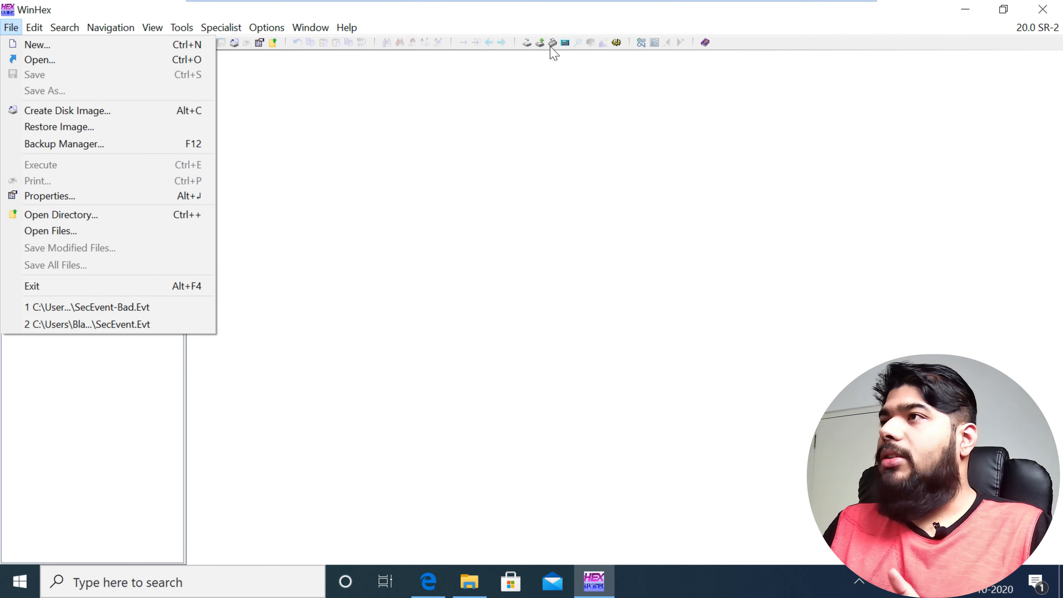
key("Down")
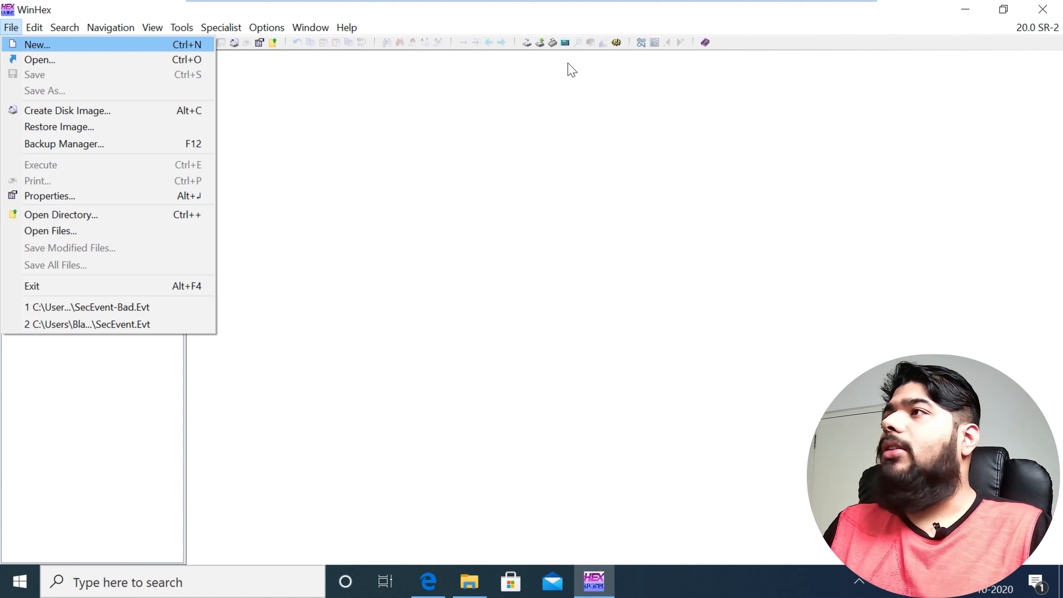
key("Return")
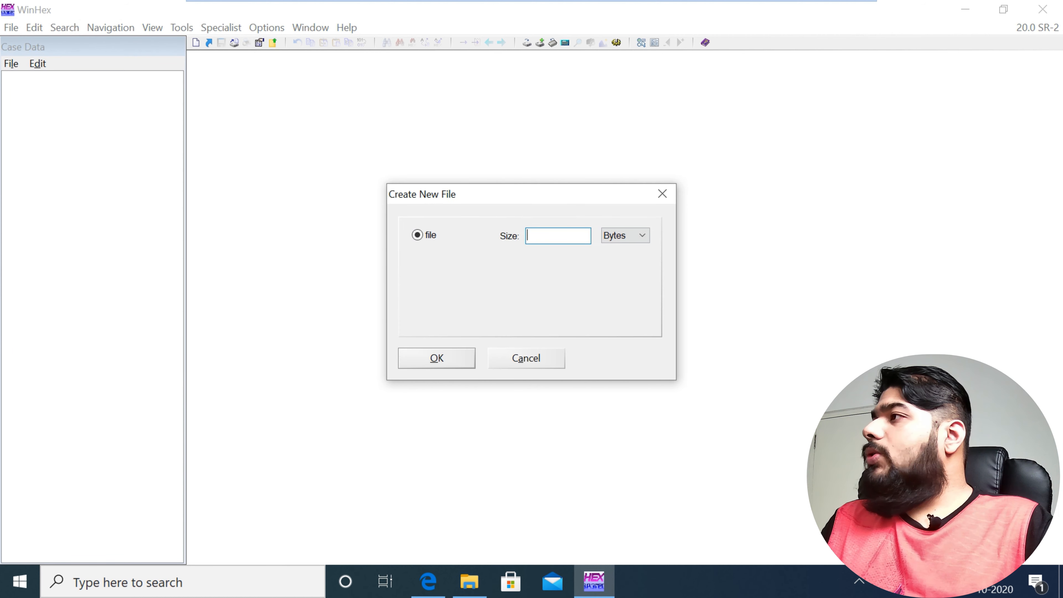
left_click(662, 193)
Step: Open the SecEvent-Bad file from the Event Logs folder for hex viewing
key("alt+f")
key("Down")
key("Return")
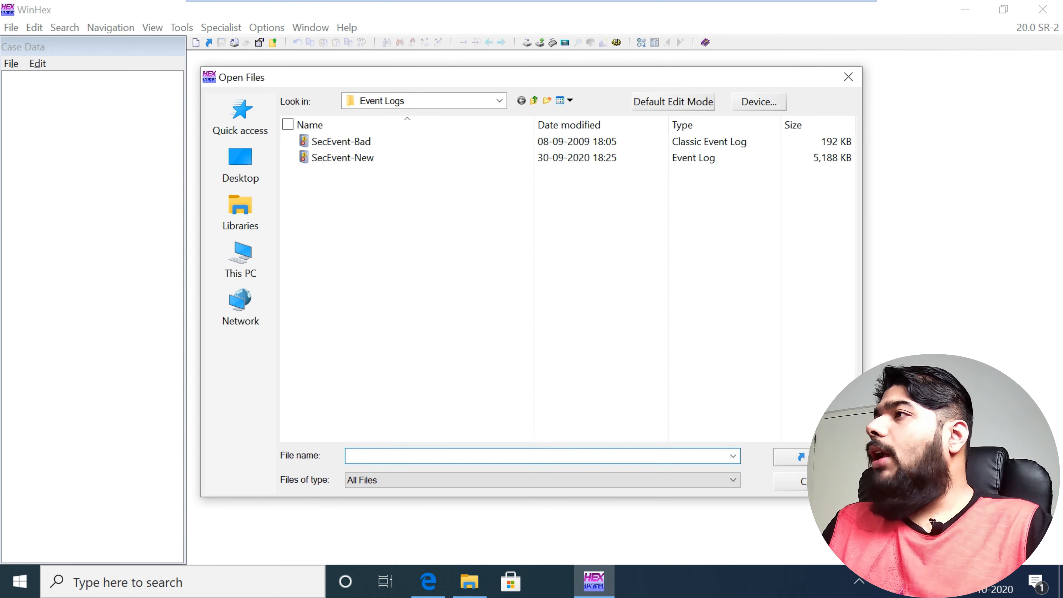
left_click(342, 141)
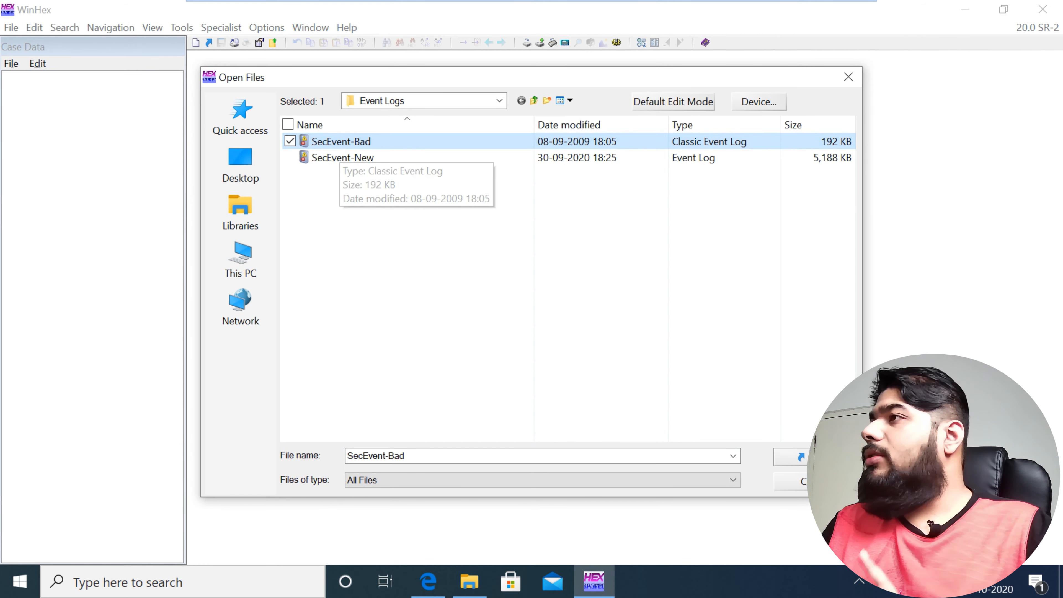
key("Return")
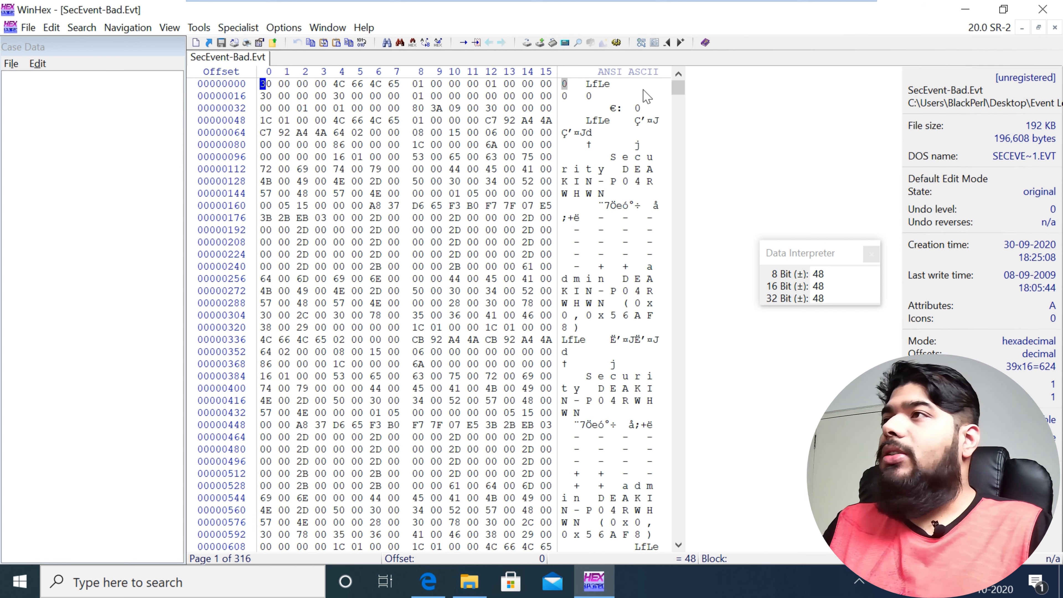
key("alt+e")
key("Down")
key("Down")
key("Down")
key("Down")
key("Down")
key("Down")
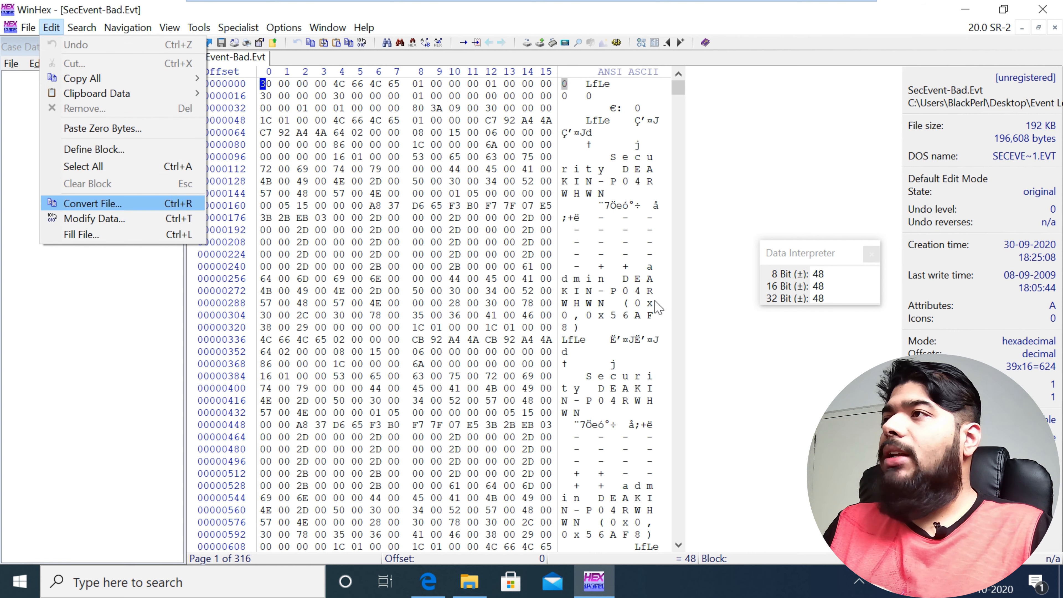
key("Up")
key("Up")
key("Up")
key("Up")
key("Up")
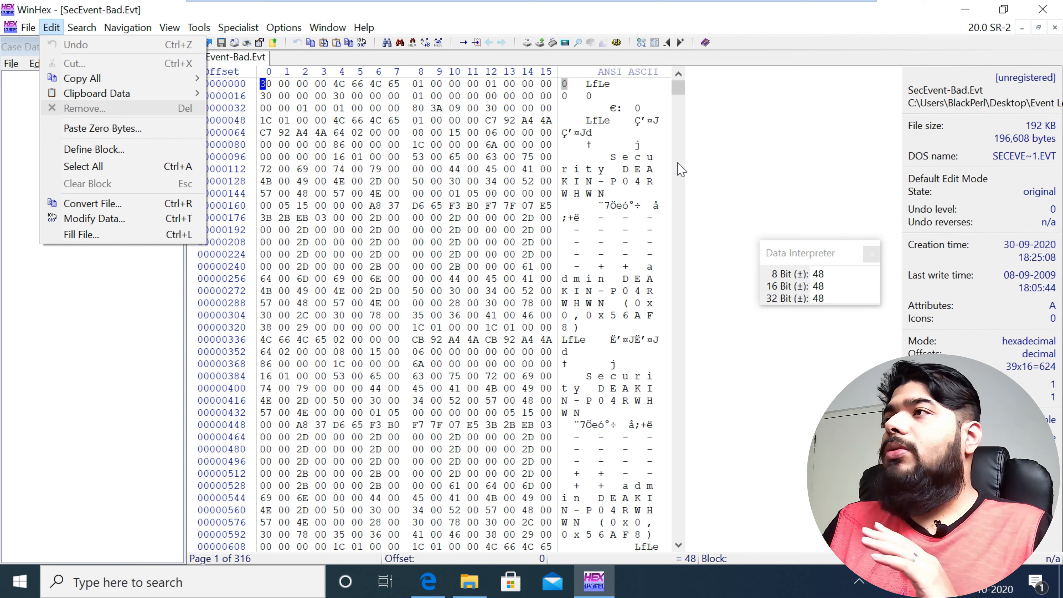
key("Up")
key("Up")
key("Up")
key("Up")
key("Right")
key("Down")
key("Down")
key("Down")
key("Down")
key("Down")
key("Down")
key("Down")
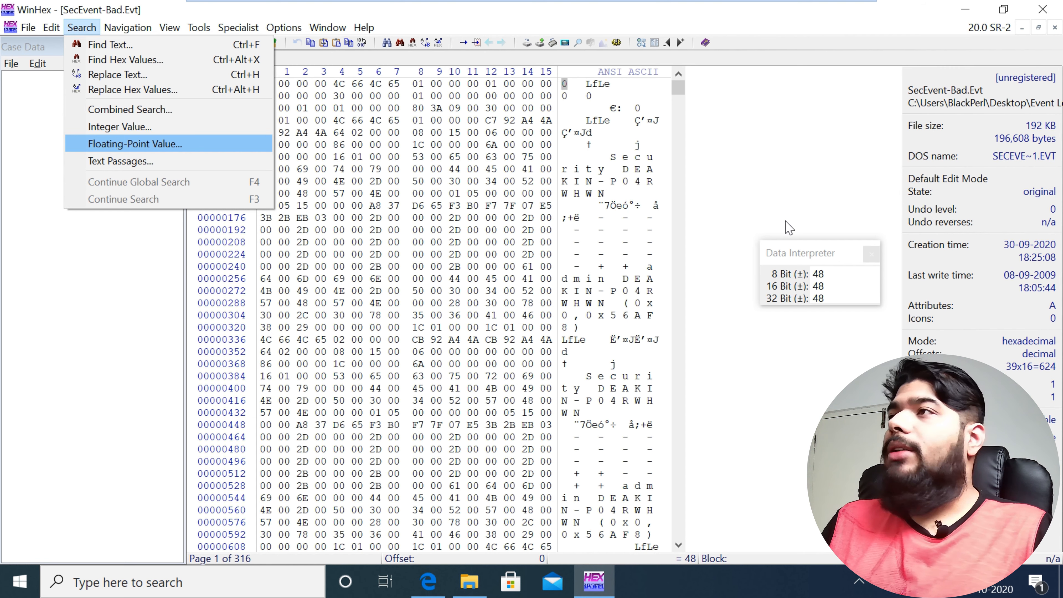
key("Up")
key("Up")
key("Up")
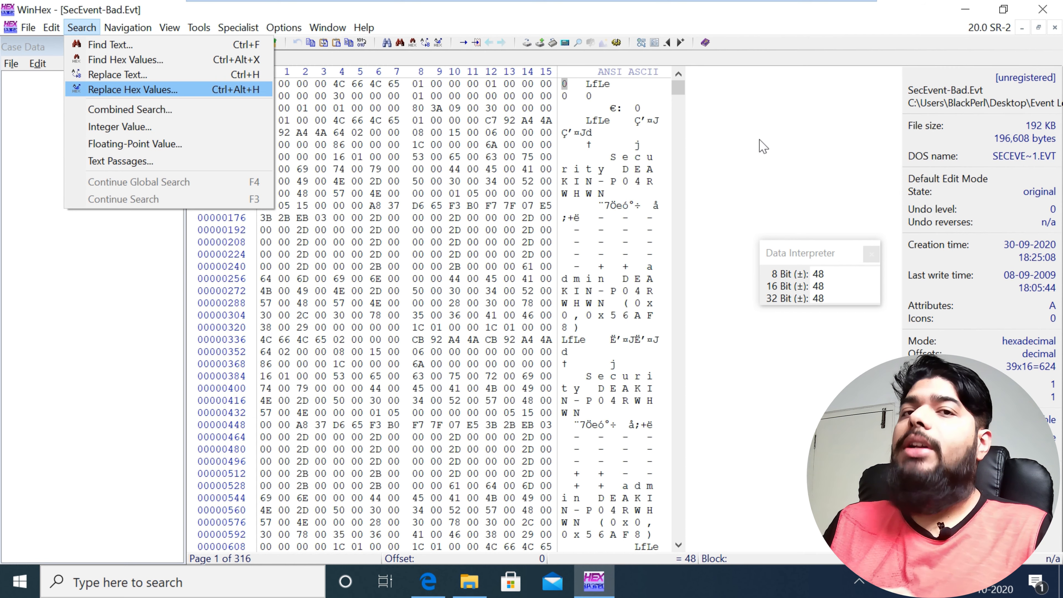
key("Down")
key("Down")
key("Down")
key("Escape")
key("Escape")
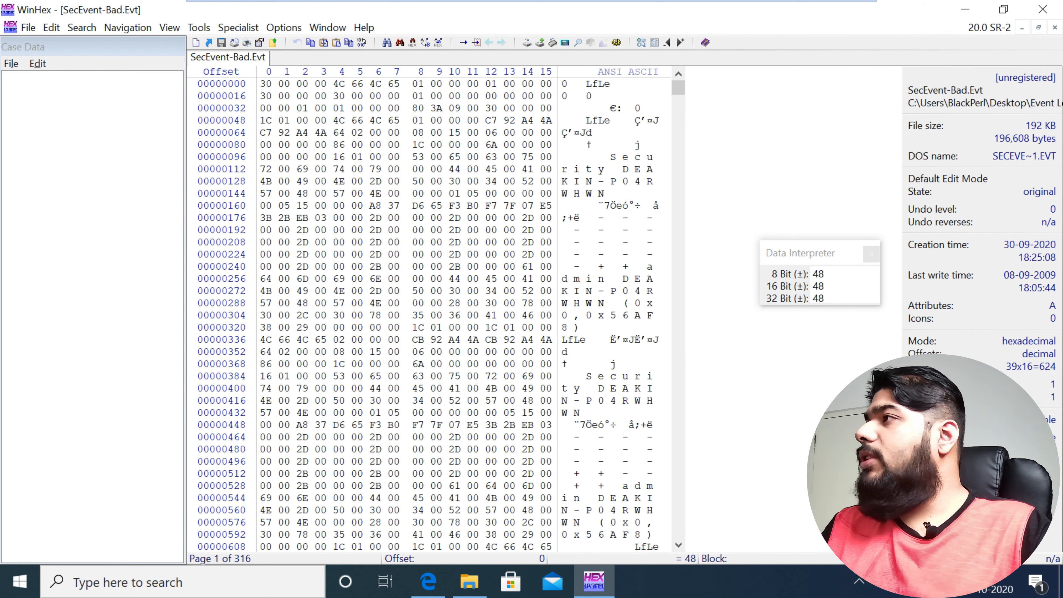
Step: Highlight the zero bytes that follow the last record data, from offset 145320 to offset 145821
scroll(435, 313, "down", 20)
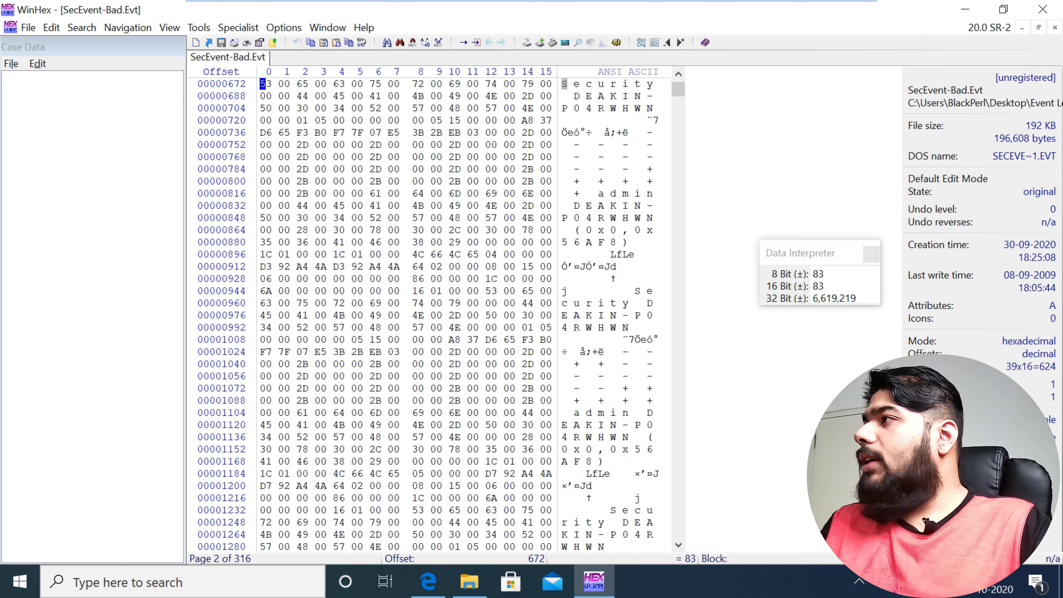
left_click_drag(678, 90, 678, 410)
scroll(406, 314, "down", 19)
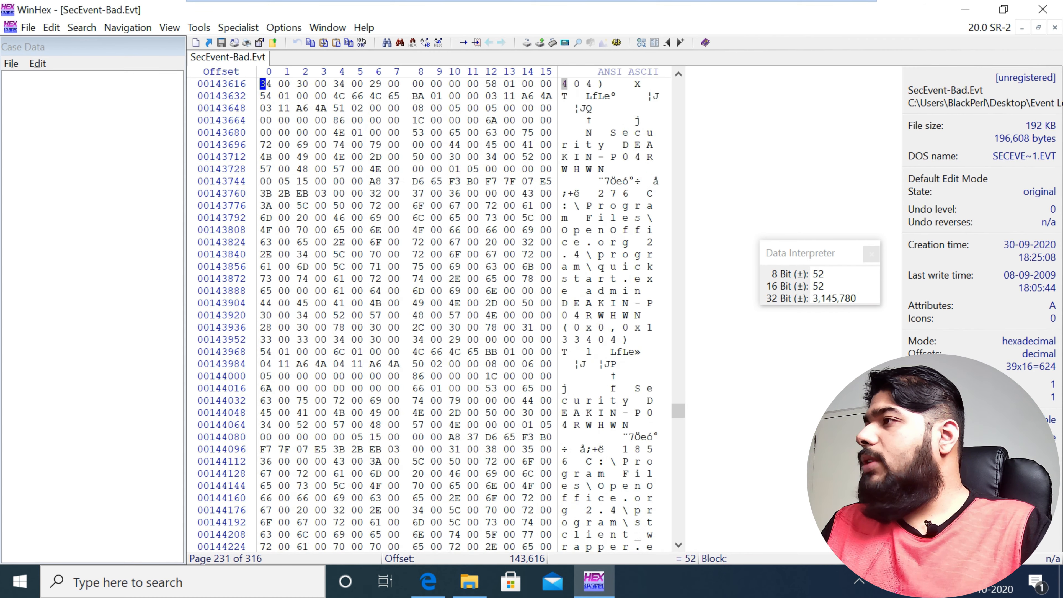
scroll(405, 314, "down", 20)
scroll(406, 314, "up", 2)
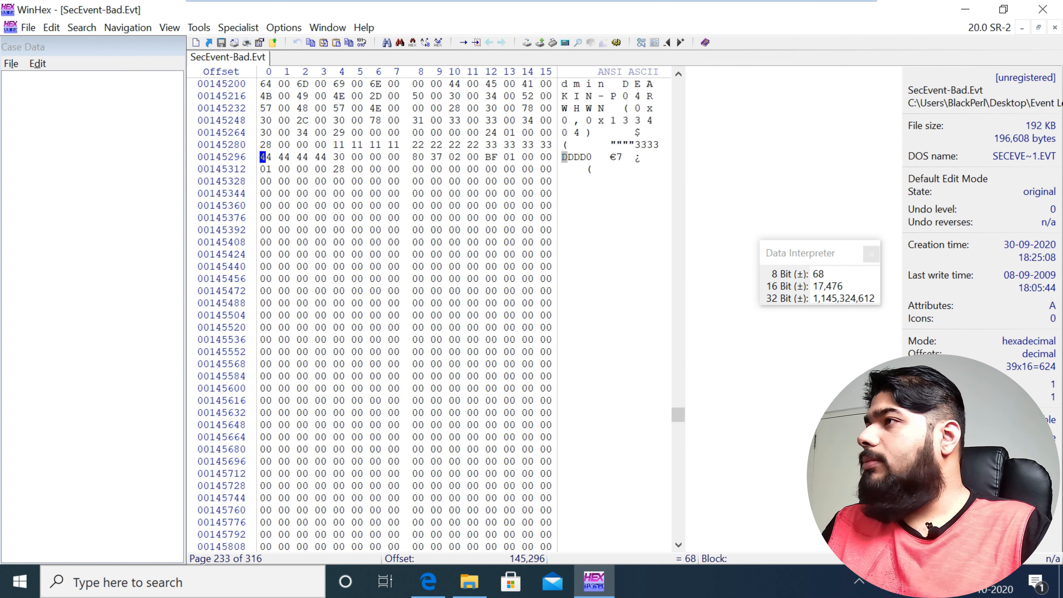
left_click(415, 169)
left_click_drag(415, 169, 509, 546)
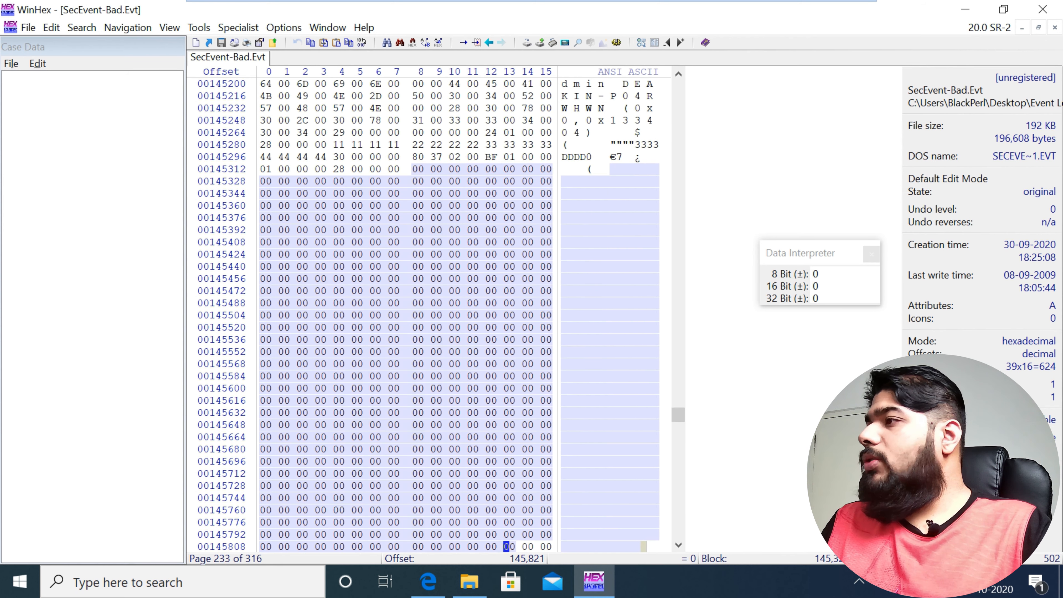
Step: Switch the offset display from decimal to hexadecimal
scroll(510, 546, "down", 5)
left_click_drag(678, 415, 678, 415)
scroll(510, 339, "down", 5)
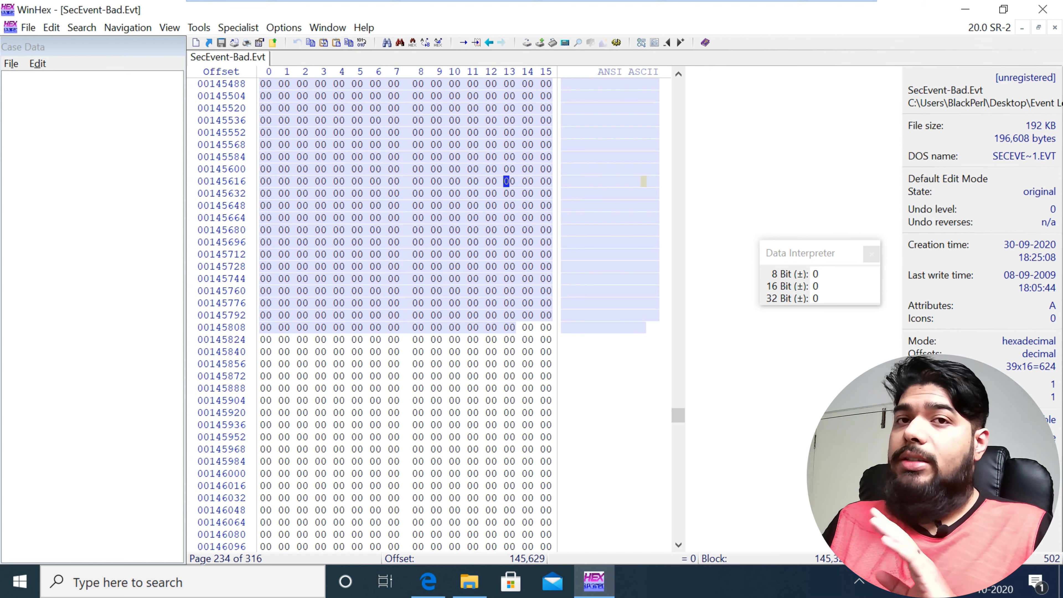
scroll(895, 299, "up", 2)
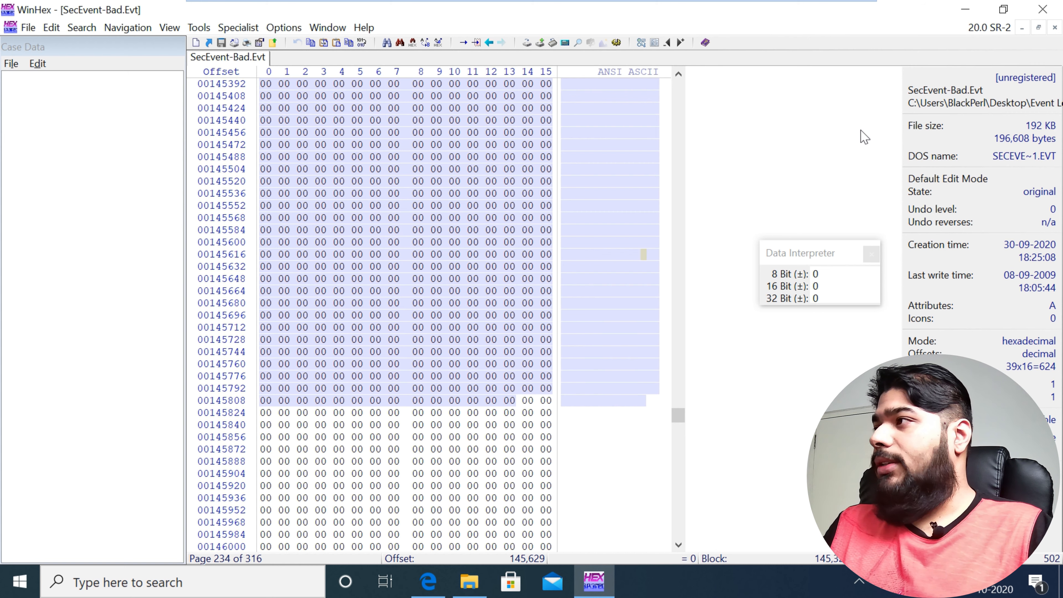
scroll(465, 314, "up", 2)
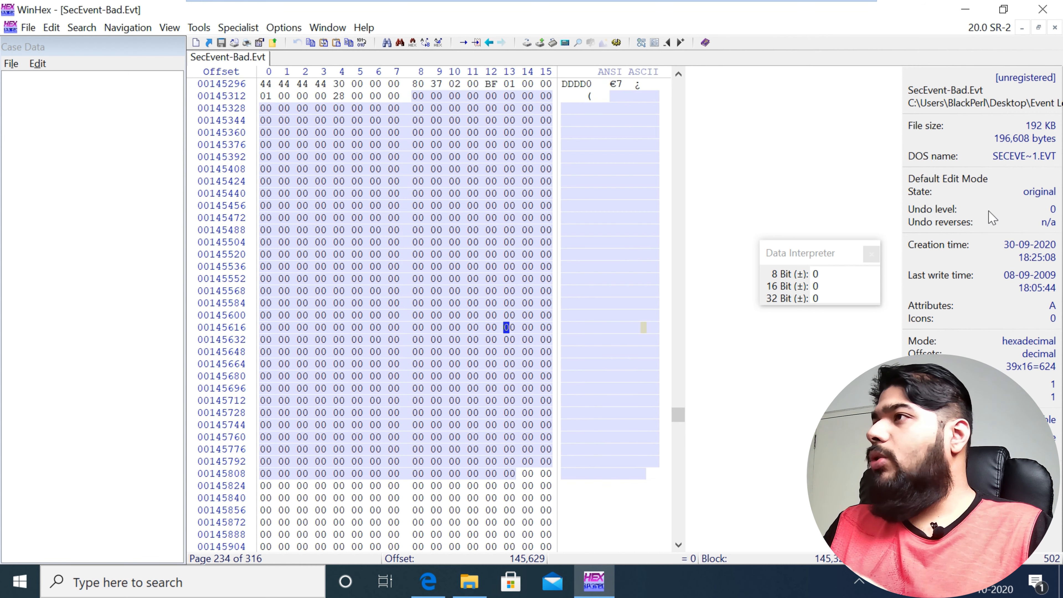
left_click(850, 158)
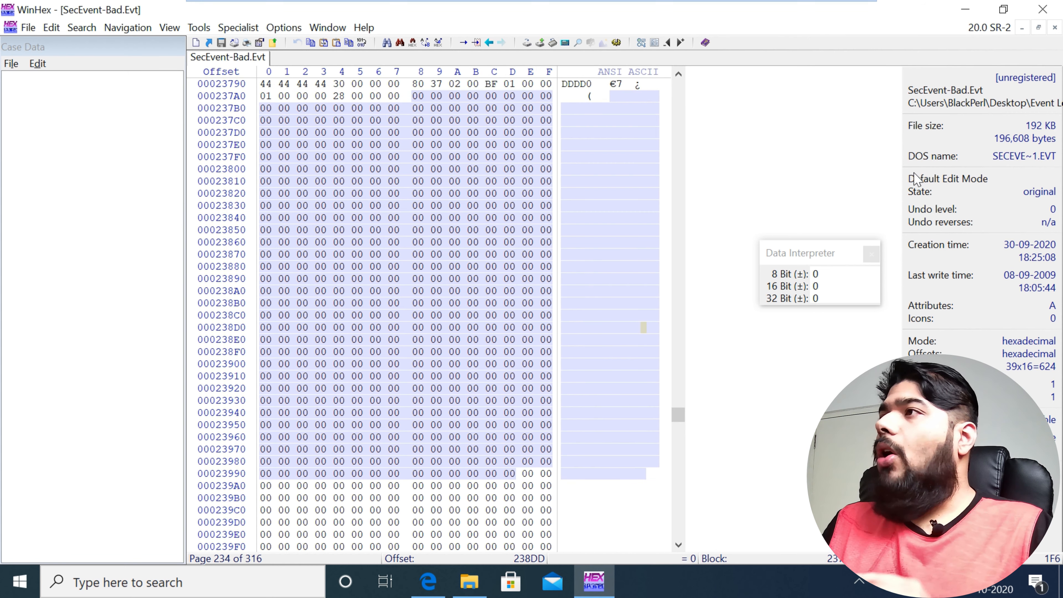
Step: Examine the header at the start of the file and the footer before the zero-filled area near offset 23780
scroll(460, 314, "down", 4)
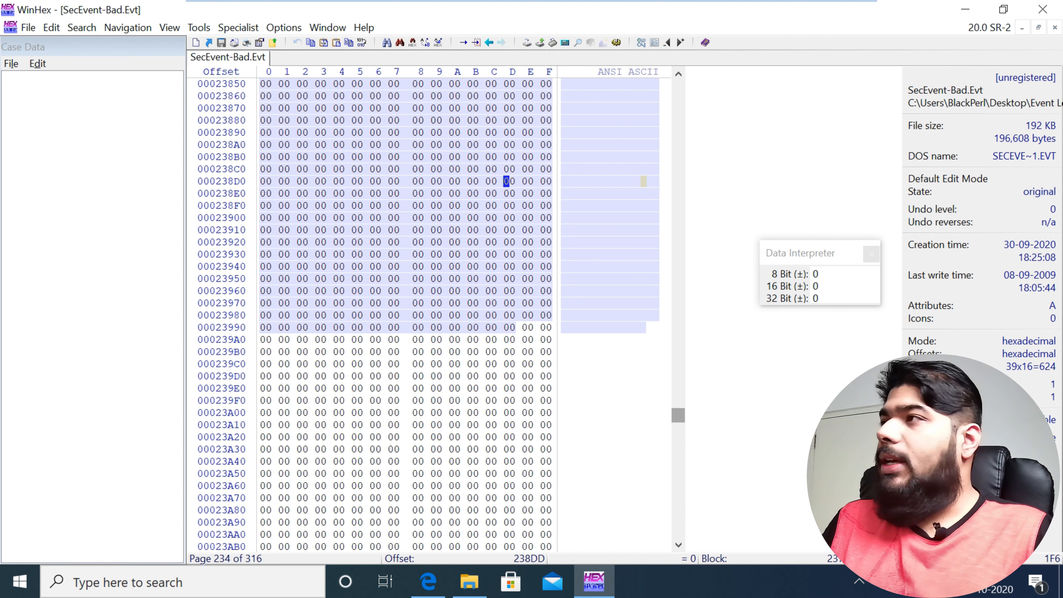
left_click_drag(678, 415, 678, 408)
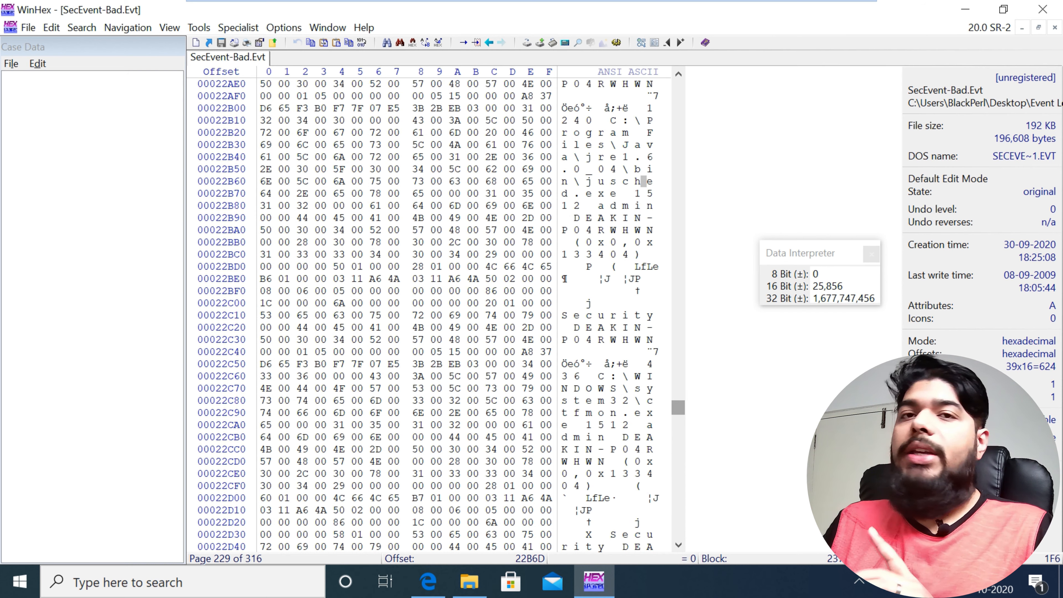
left_click_drag(679, 407, 678, 86)
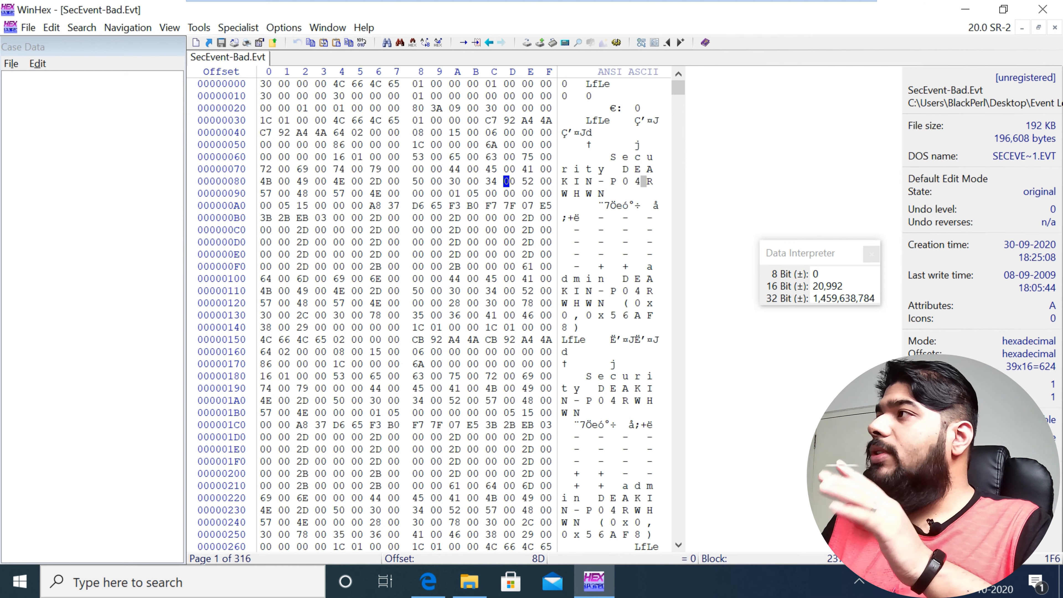
scroll(429, 314, "down", 20)
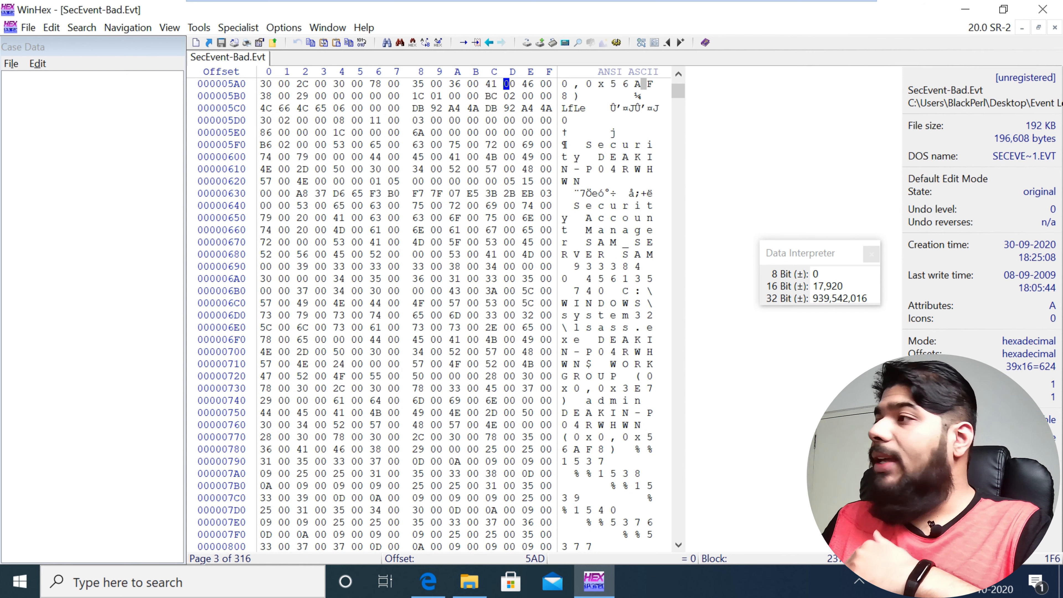
left_click_drag(678, 90, 678, 415)
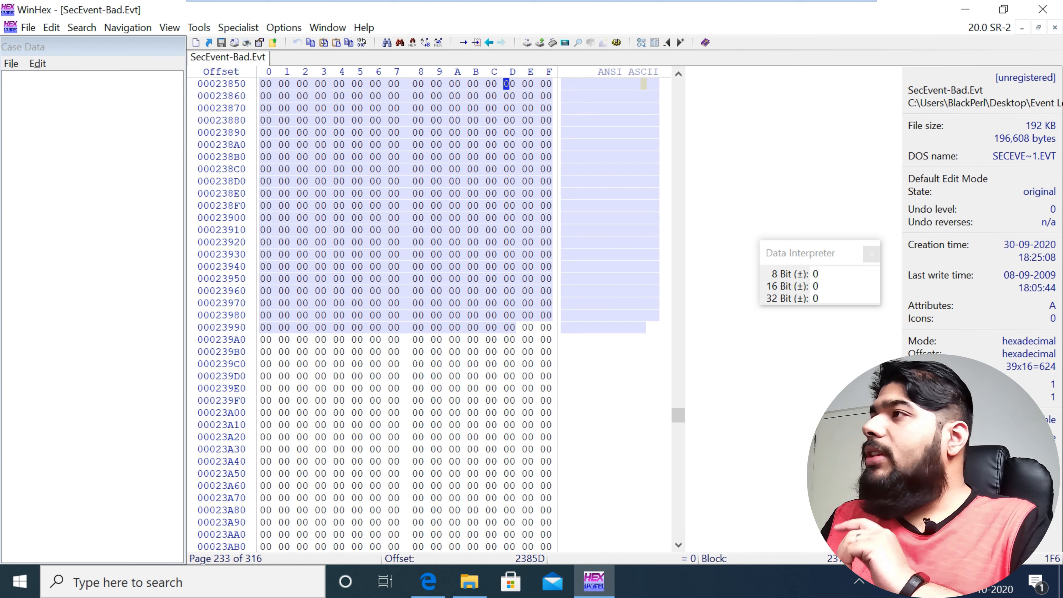
scroll(406, 313, "up", 5)
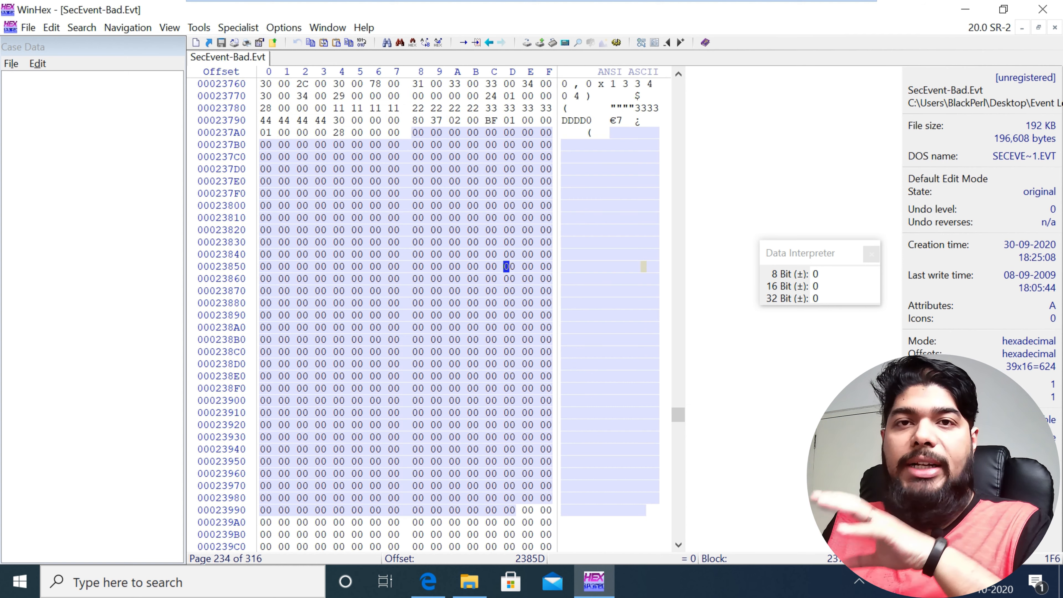
Step: Reselect the zero-filled bytes after the footer, from offset 237A8 to offset 23D2F
left_click(439, 157)
left_click_drag(414, 133, 543, 546)
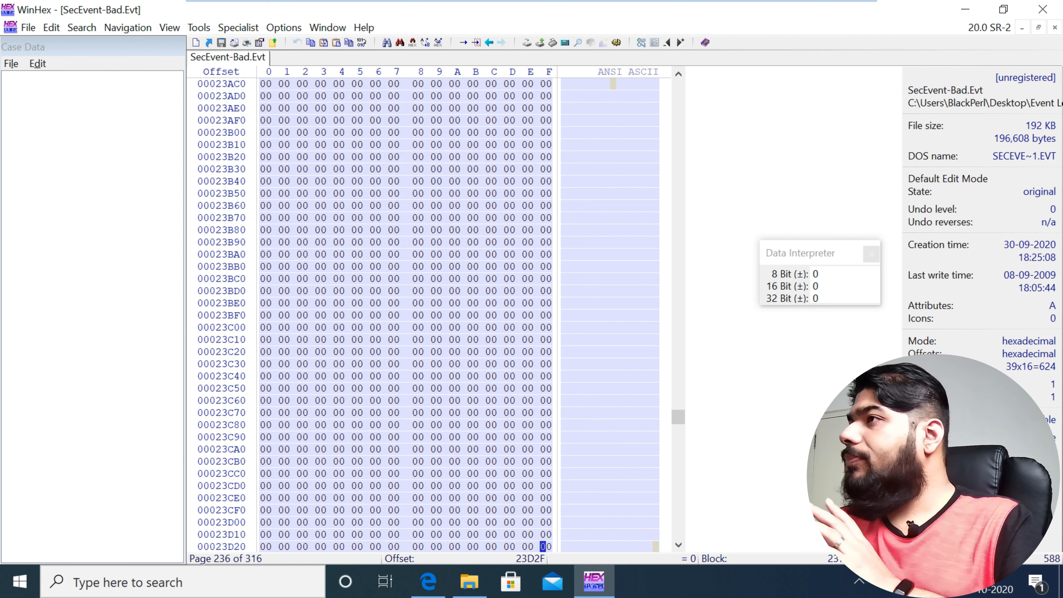
scroll(422, 314, "up", 8)
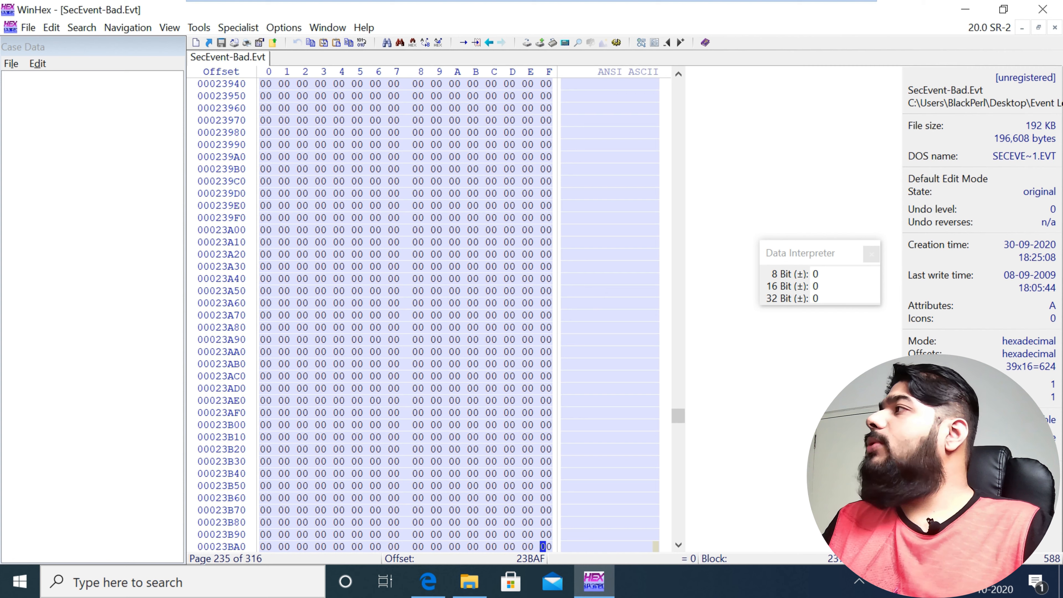
Step: Close the hex editor and dismiss its evaluation-version notice
left_click(1042, 9)
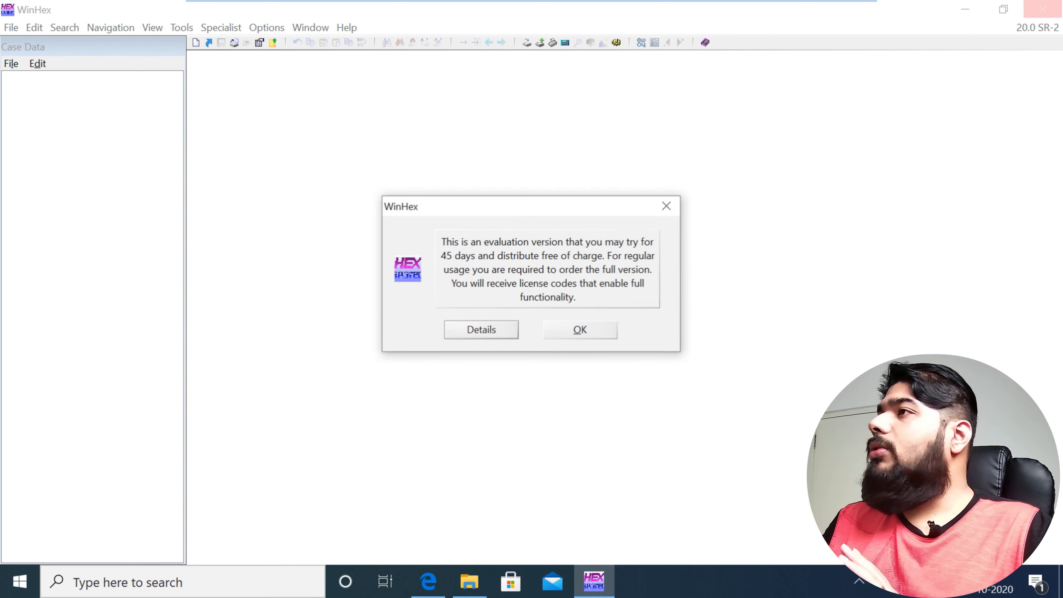
left_click(579, 330)
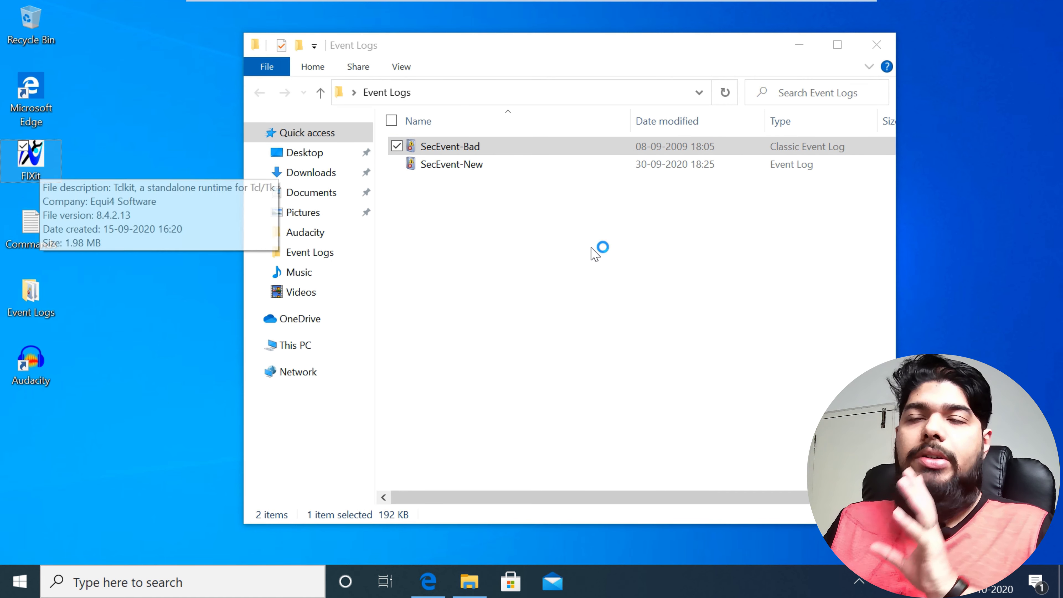
Step: Reposition the Event Log Fixer window and choose SecEvent-Bad from the desktop's Event Logs folder as the file to repair
left_click_drag(238, 102, 254, 317)
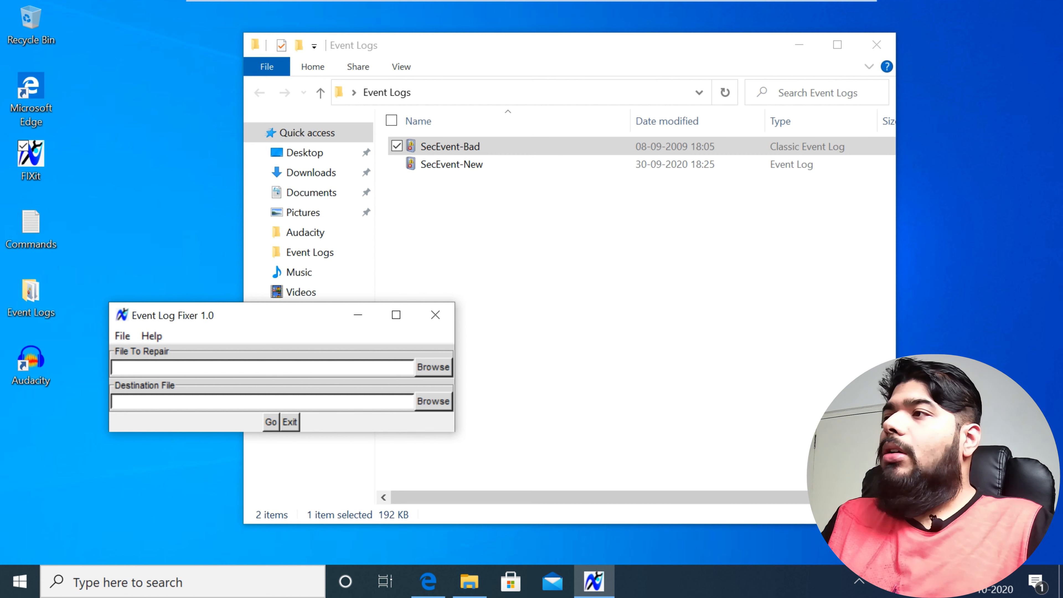
left_click_drag(244, 315, 255, 331)
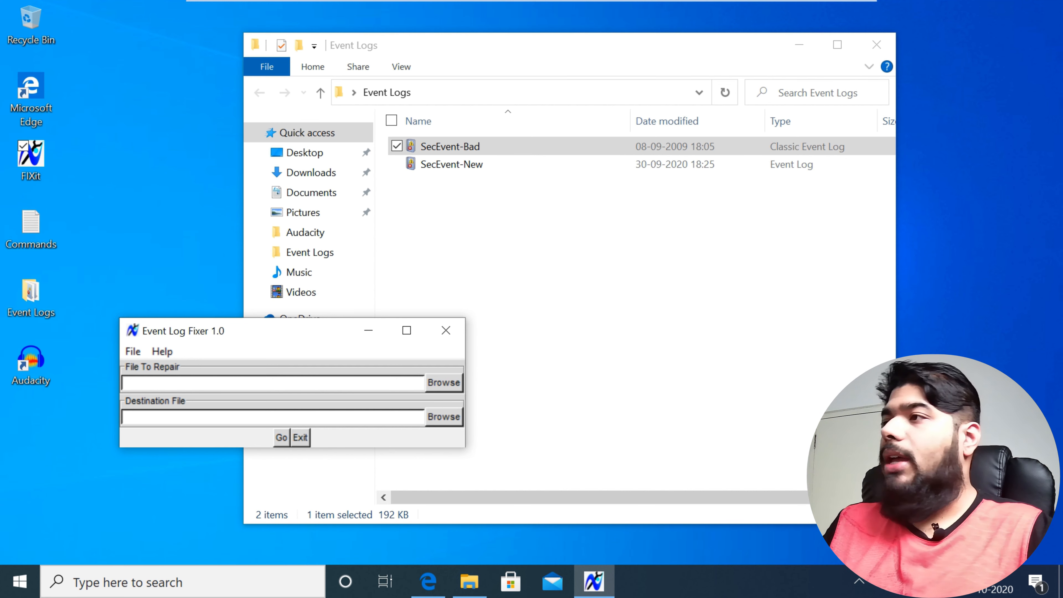
left_click_drag(253, 327, 259, 331)
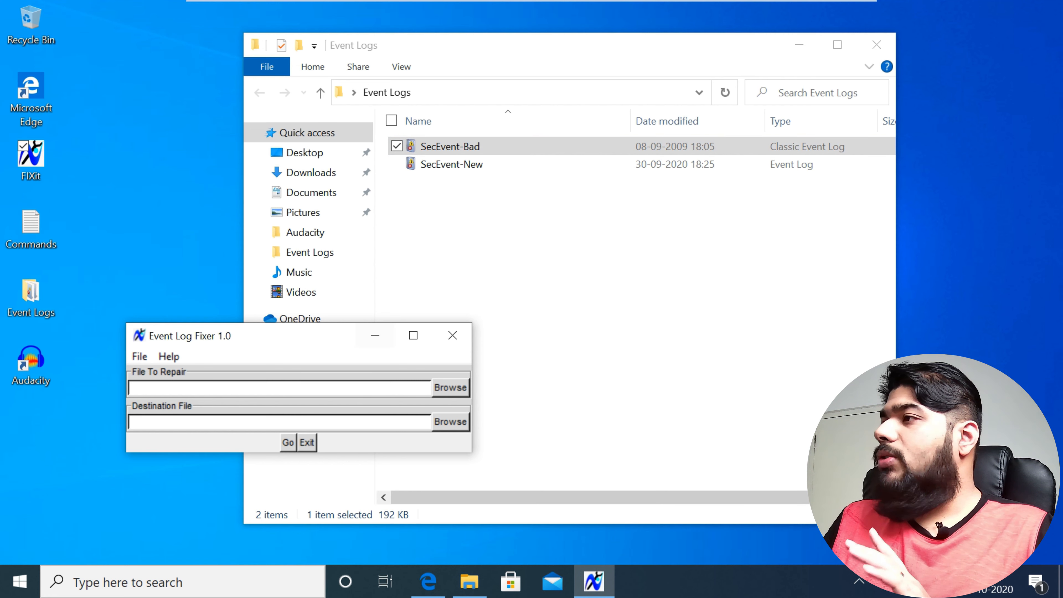
left_click(450, 387)
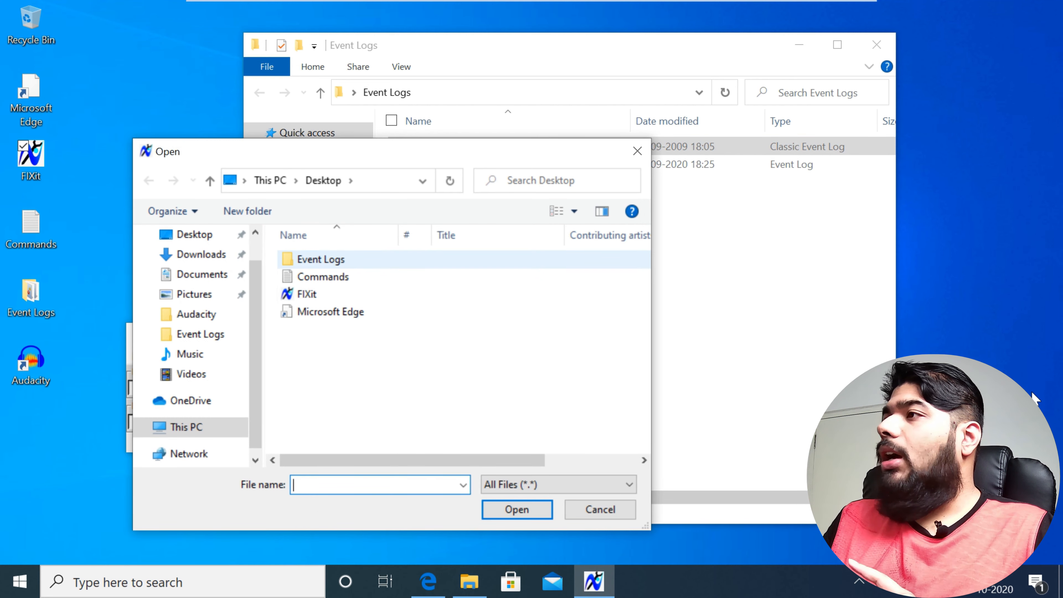
double_click(321, 259)
left_click(327, 259)
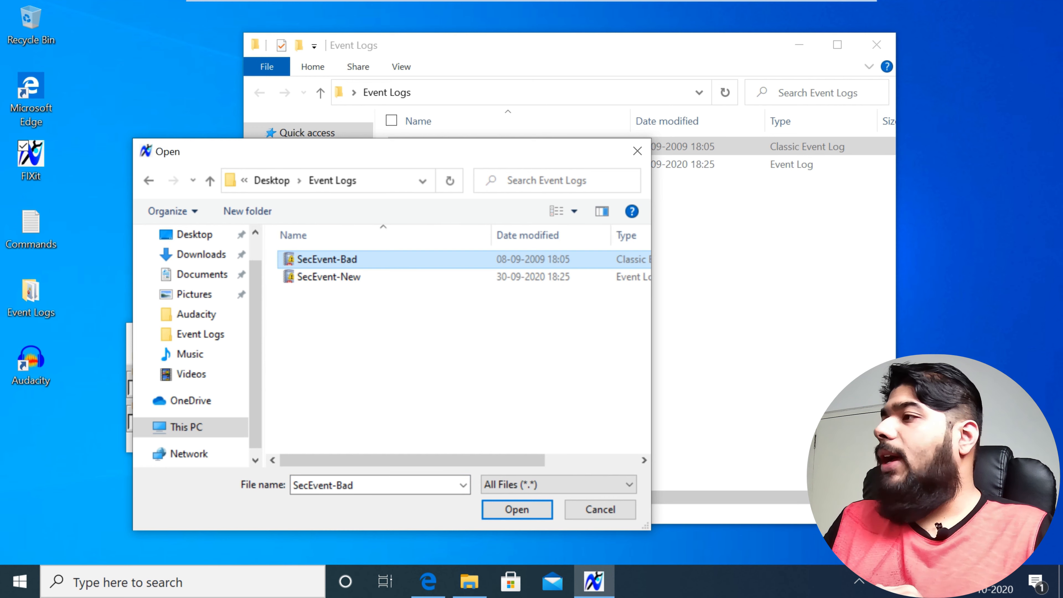
key("Return")
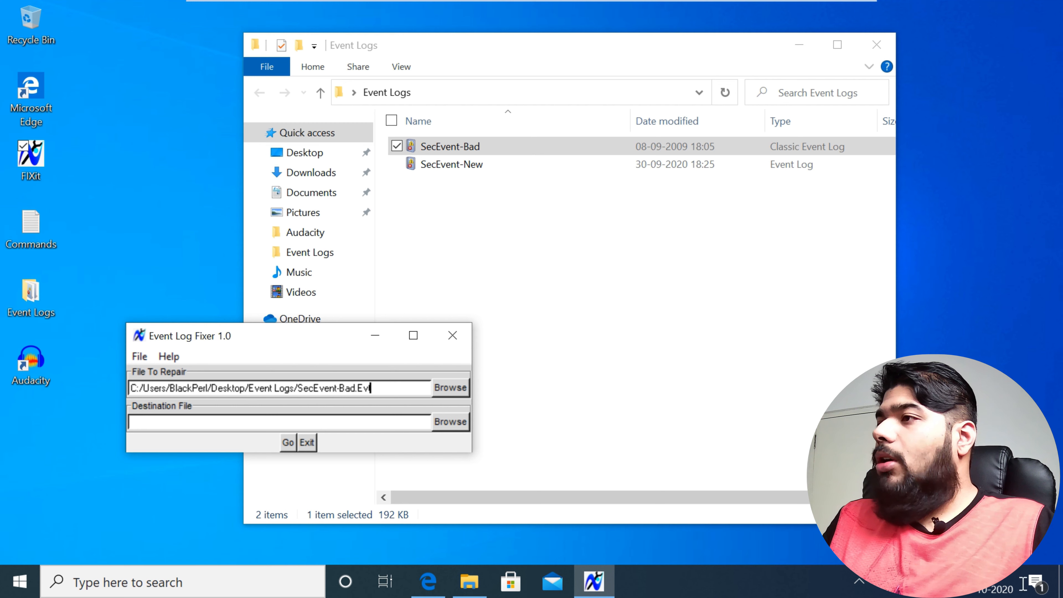
Step: Set the destination file to SecEvent-Good.Evt in the same folder, reusing the source file's path
left_click_drag(372, 388, 128, 388)
key("ctrl+c")
key("Tab")
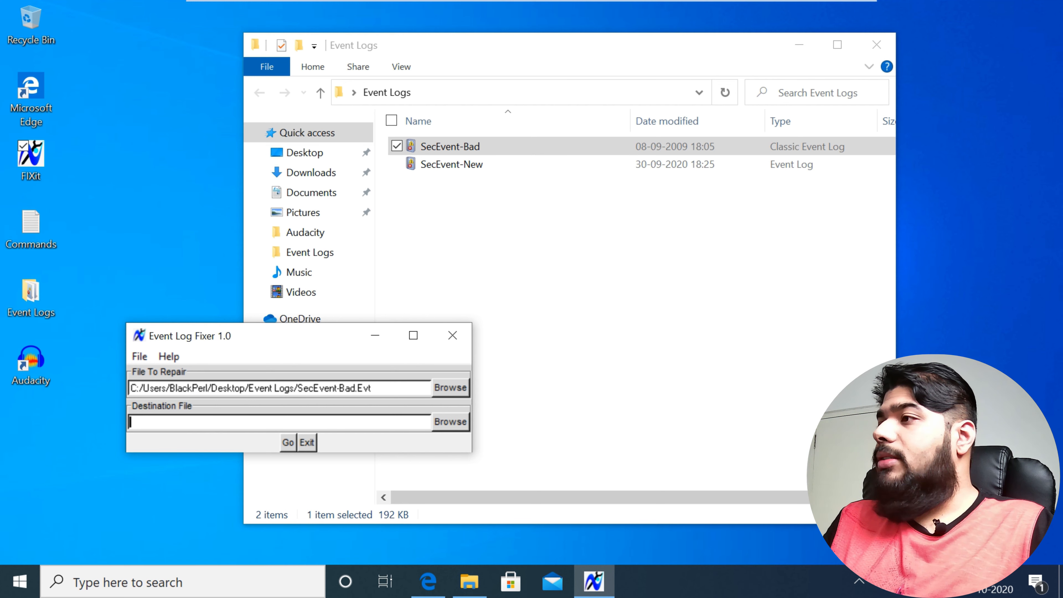
key("ctrl+v")
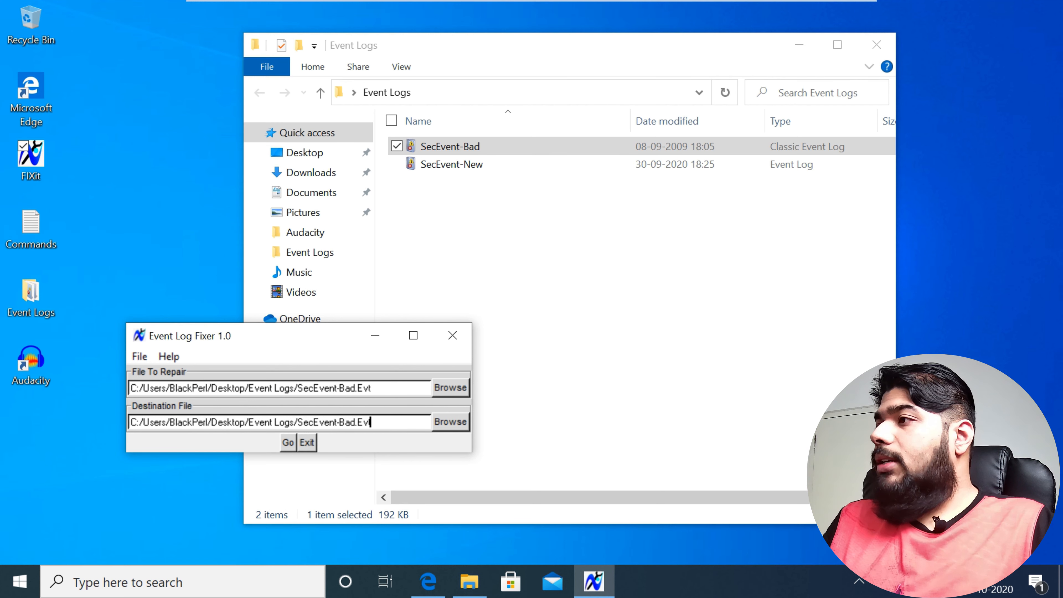
left_click(355, 422)
key("BackSpace")
key("BackSpace")
key("BackSpace")
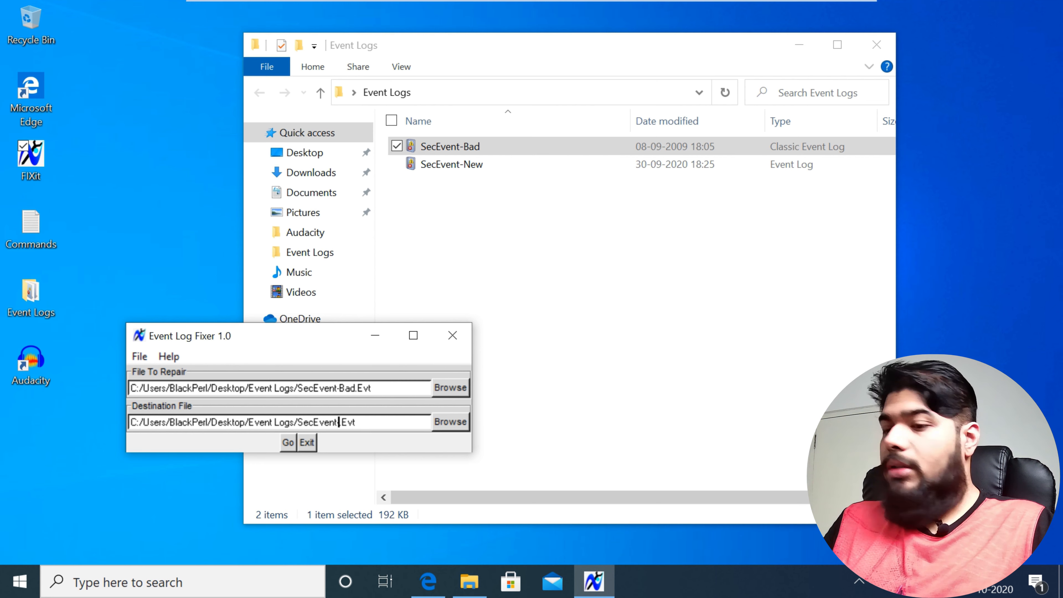
type("G")
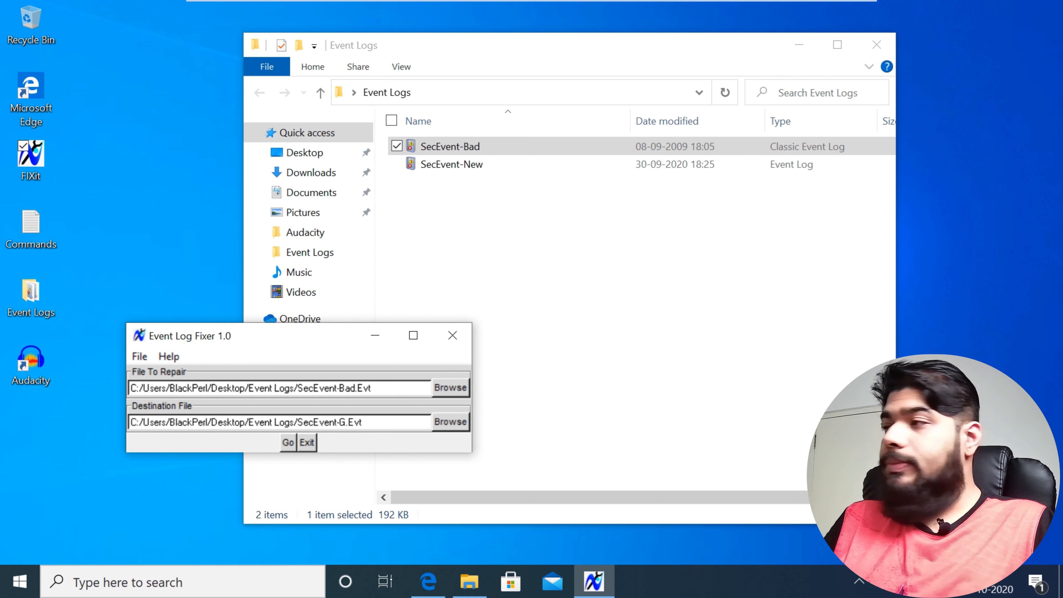
type("ood")
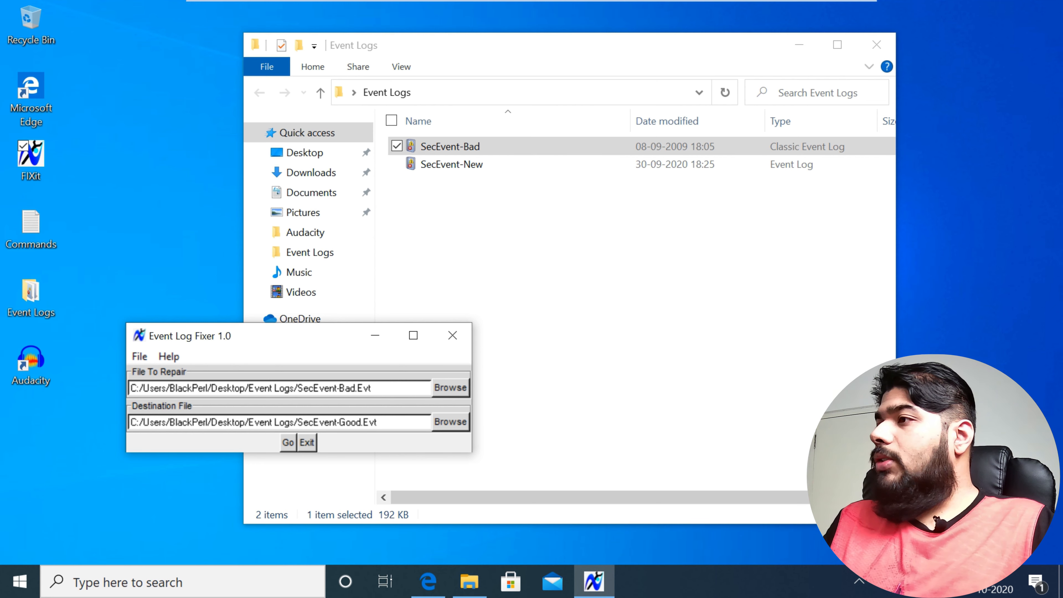
Step: Run the event log repair, dismiss the conversion summary and close the fixer
left_click(287, 442)
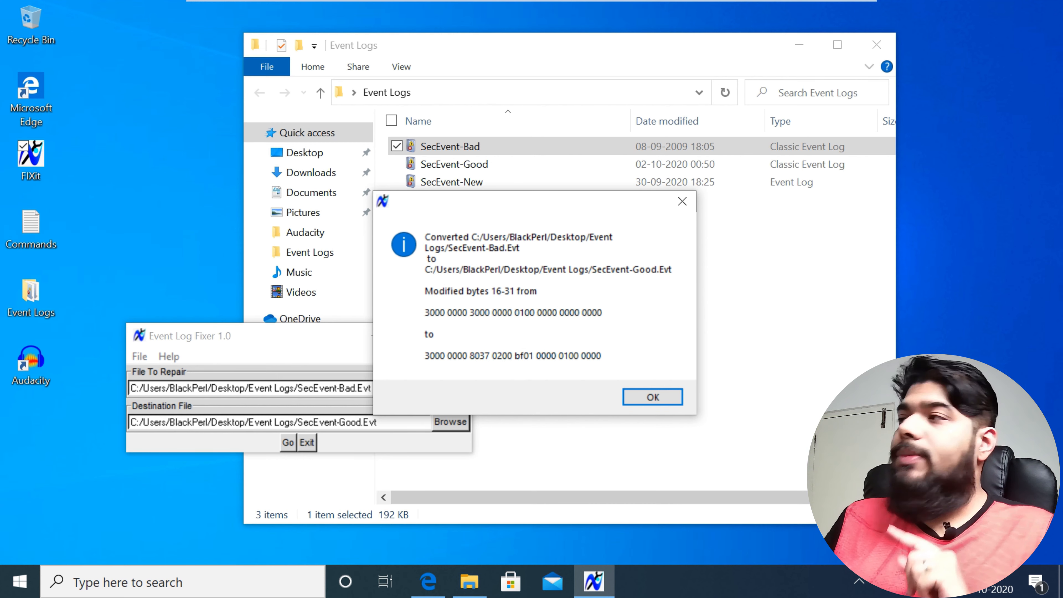
key("Return")
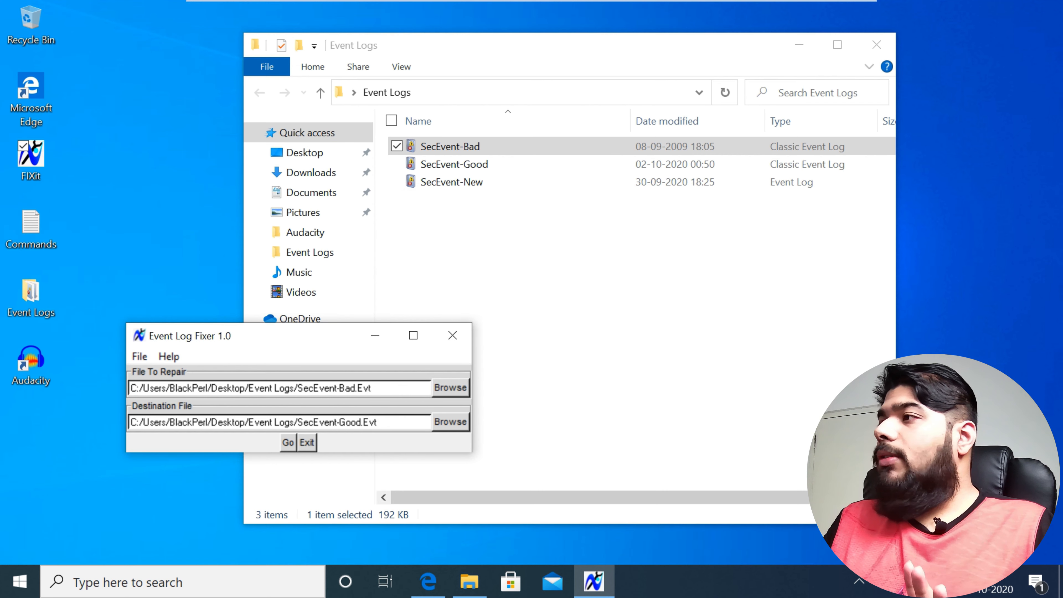
key("alt+F4")
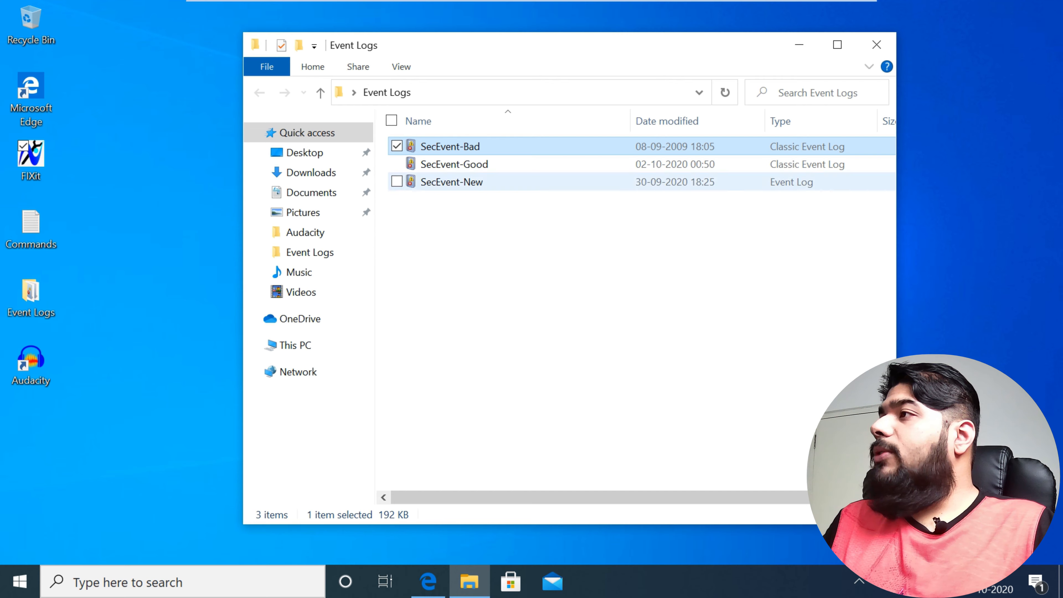
Step: Open the repaired SecEvent-Good log in Event Viewer and sort its events by date and time
left_click(454, 164)
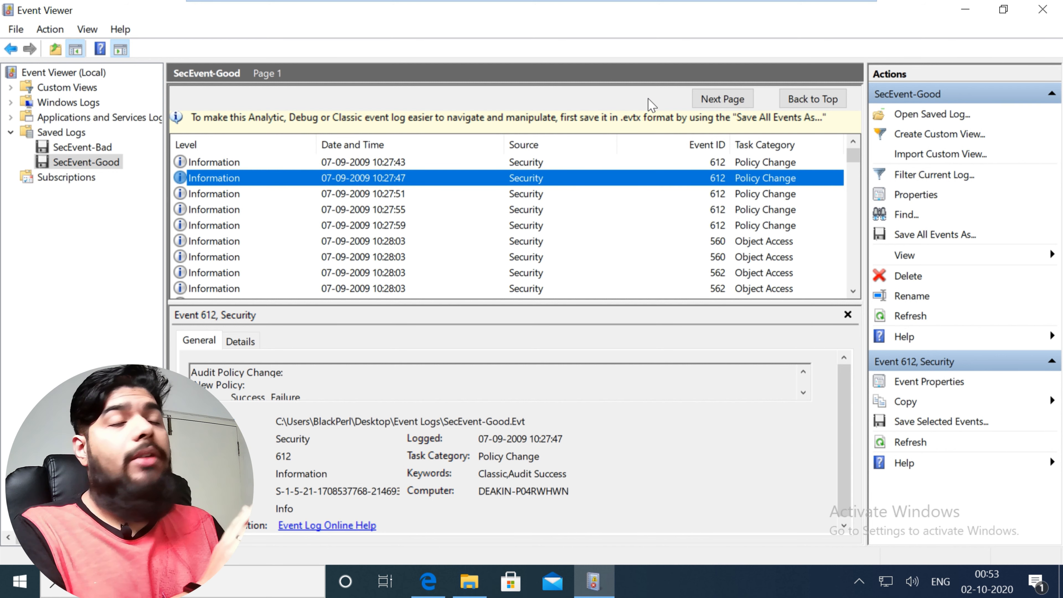
left_click(390, 145)
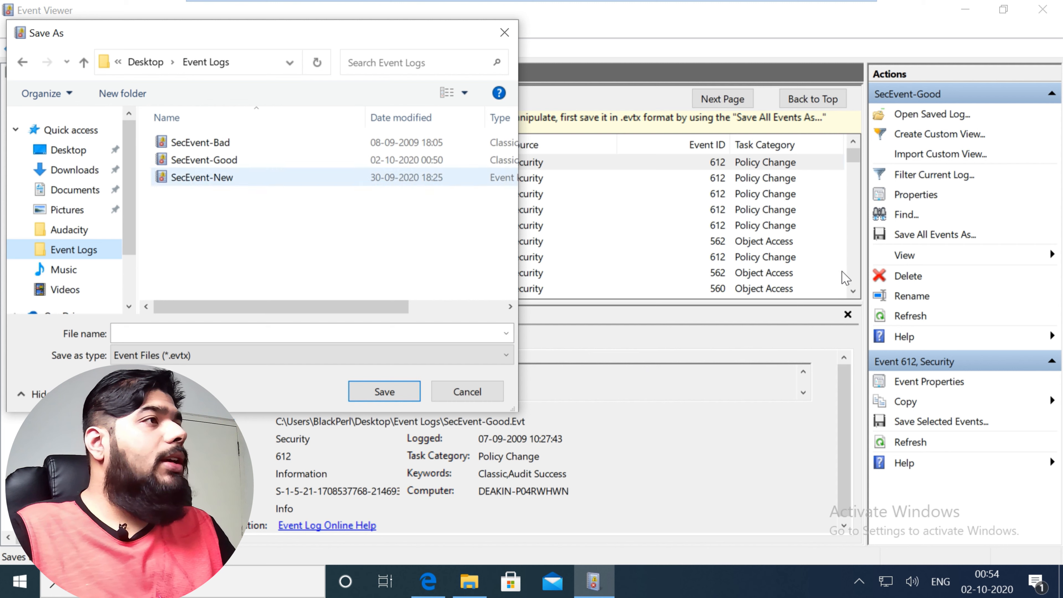
Step: Save all events of the repaired log as SecEvent-Good1 in .evtx format, without display information
left_click(235, 160)
double_click(171, 333)
type("12")
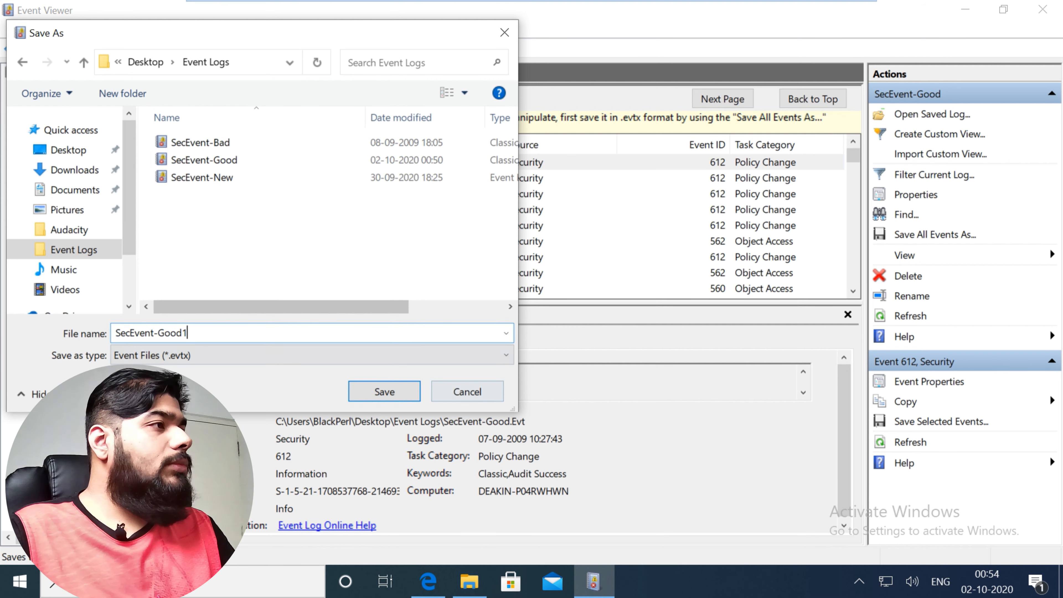
left_click(384, 391)
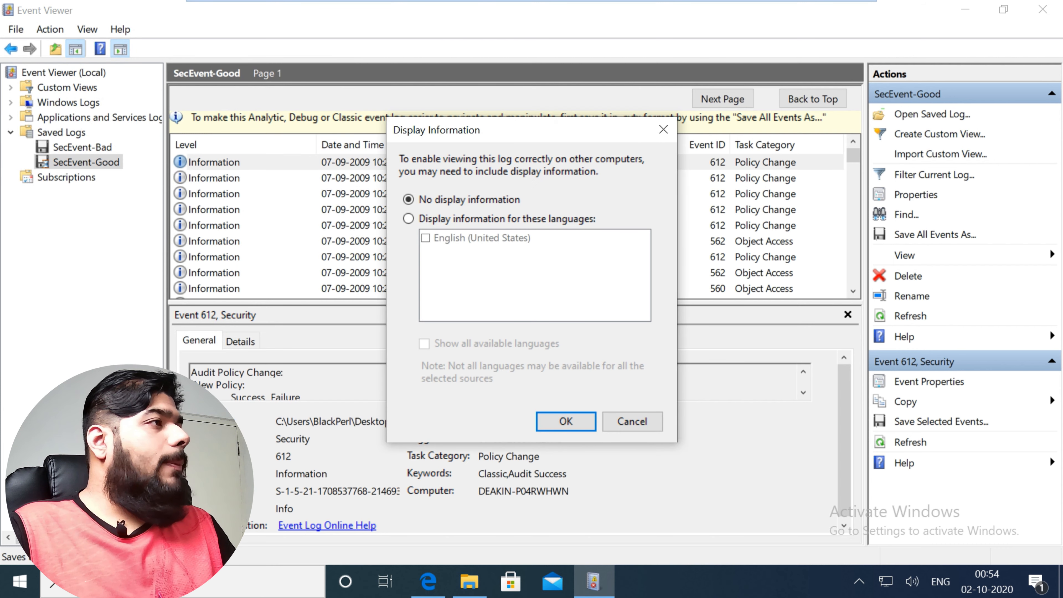
key("Return")
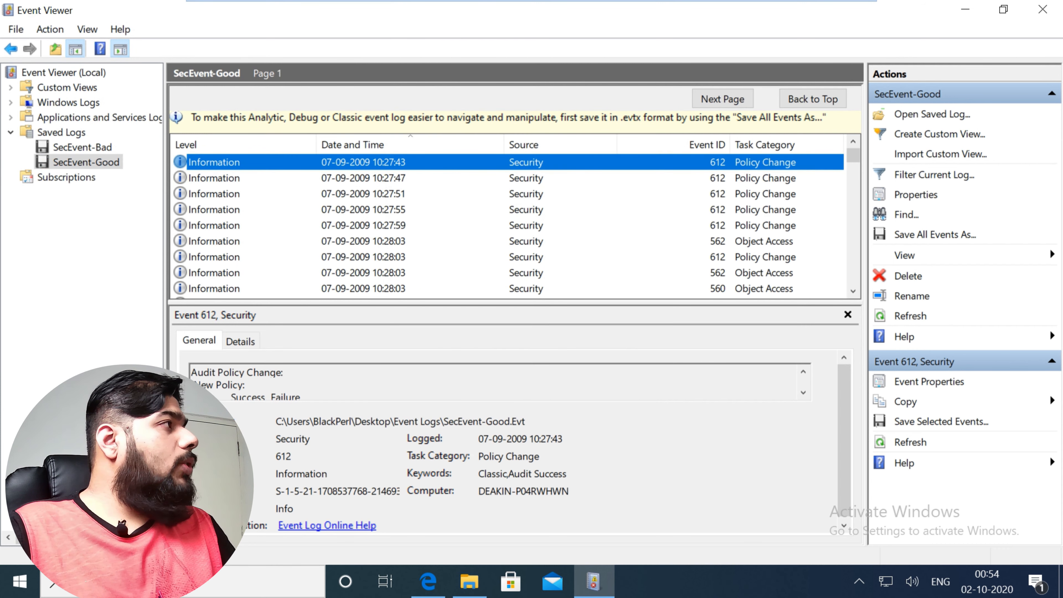
Step: Close Event Viewer, then open SecEvent-Good1 from the refreshed Event Logs folder and enlarge its event list
left_click(1043, 9)
right_click(466, 233)
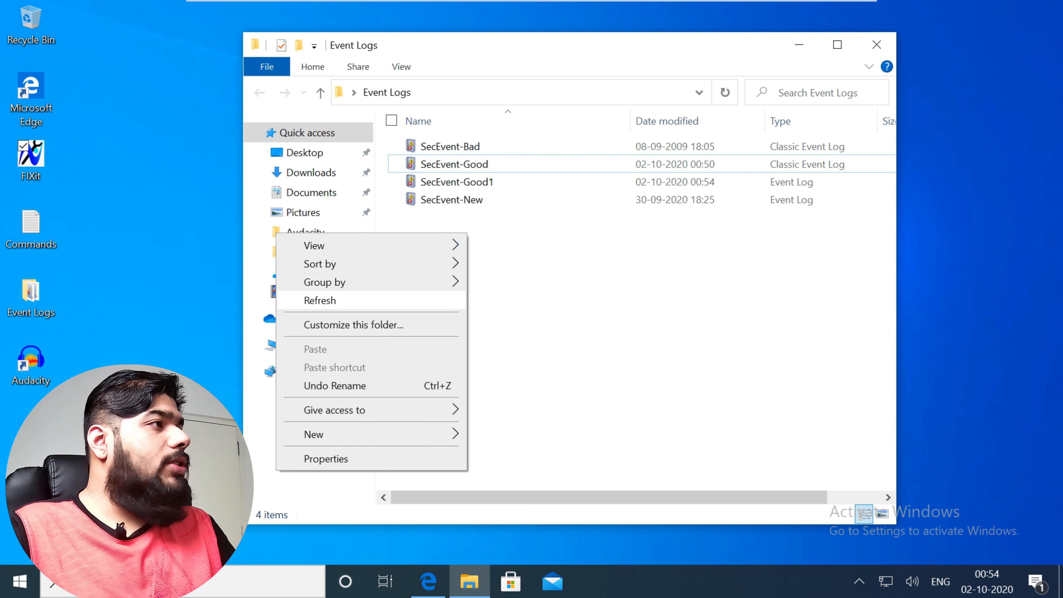
left_click(442, 301)
left_click(457, 182)
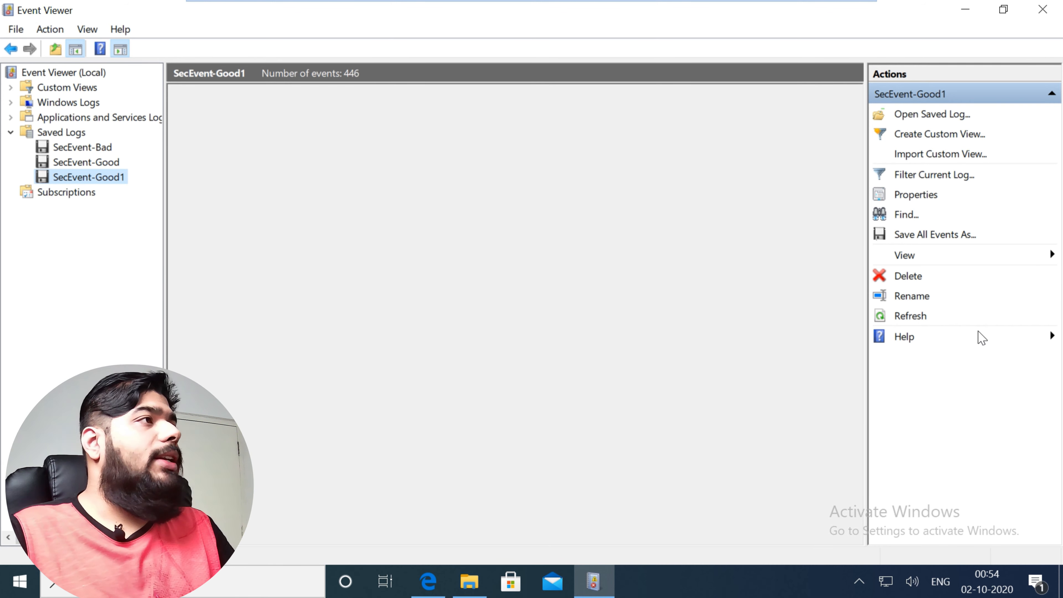
left_click_drag(515, 200, 515, 333)
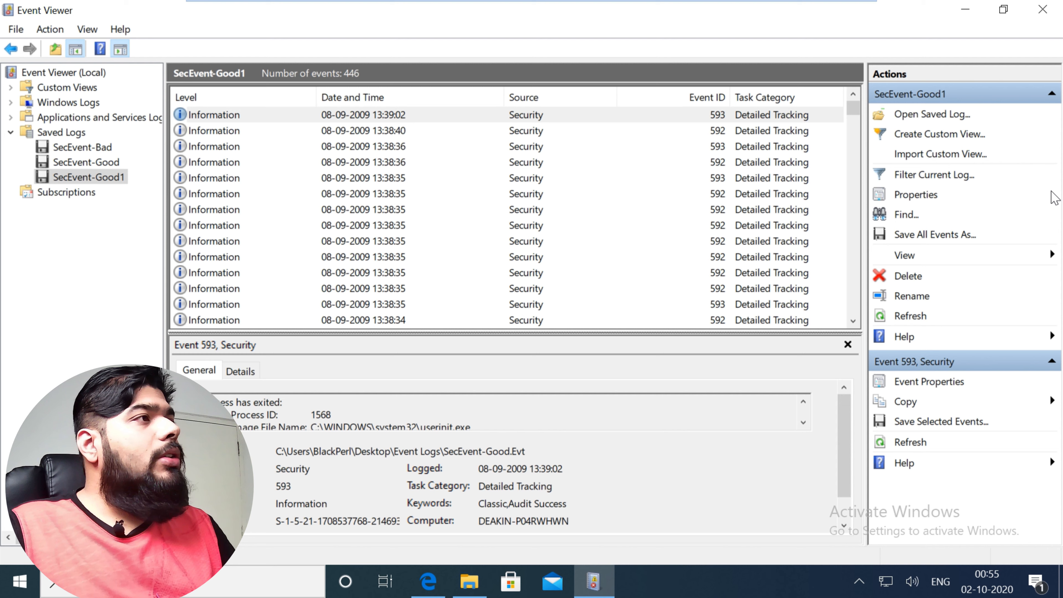
left_click(1036, 176)
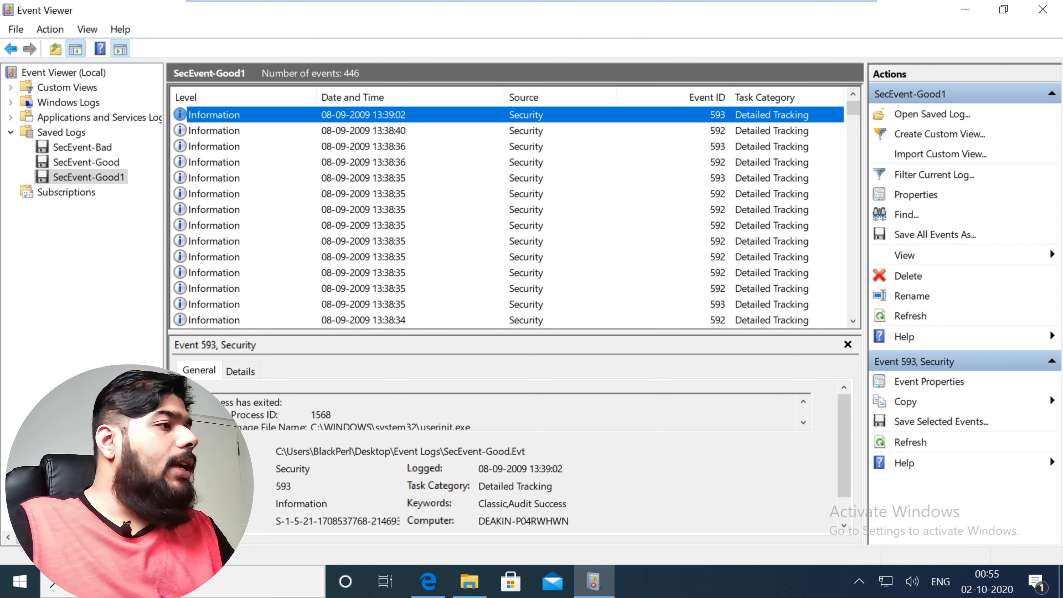
Step: Switch to Microsoft Edge and examine the description and download section on the Log Parser 2.2 page
left_click(427, 581)
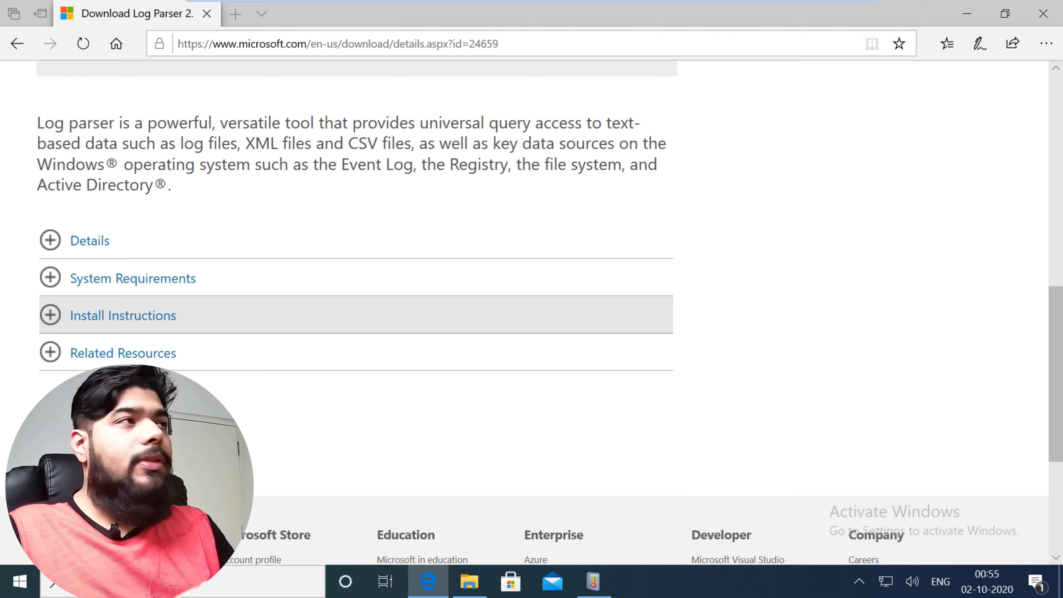
scroll(958, 425, "up", 10)
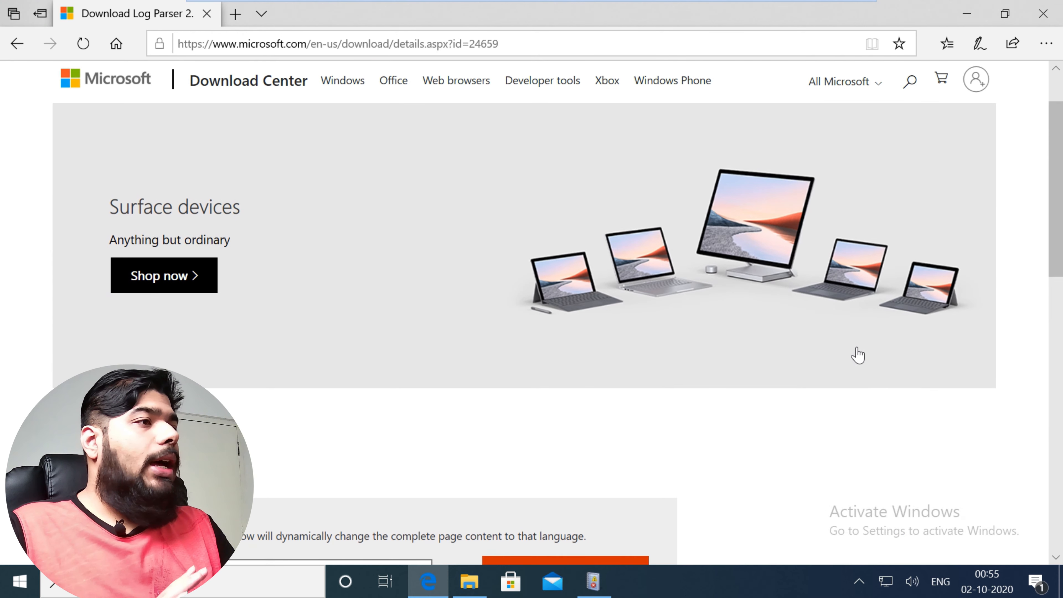
scroll(532, 310, "down", 2)
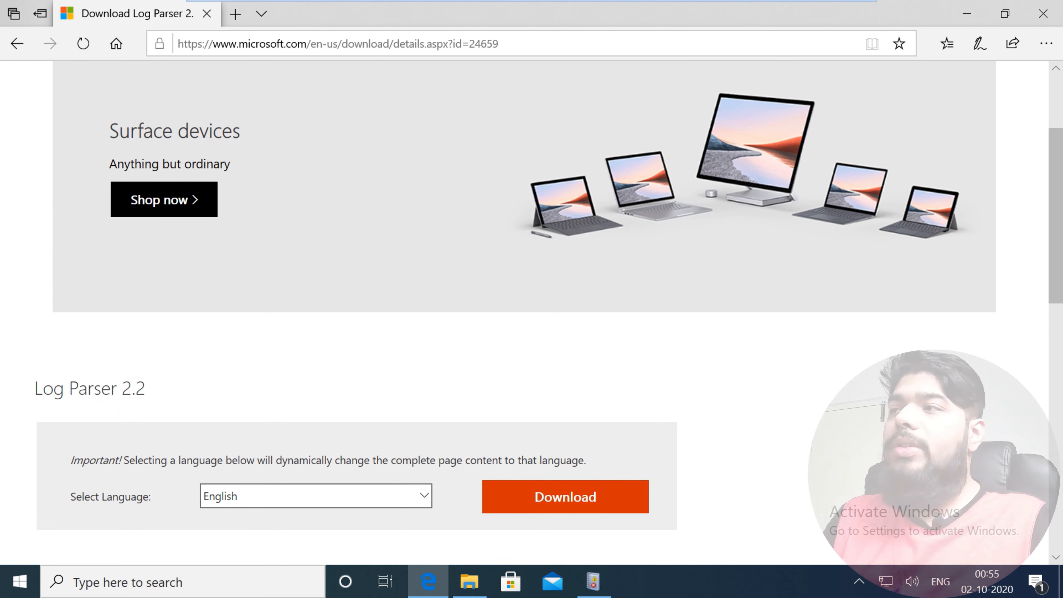
scroll(314, 272, "down", 2)
scroll(313, 272, "down", 3)
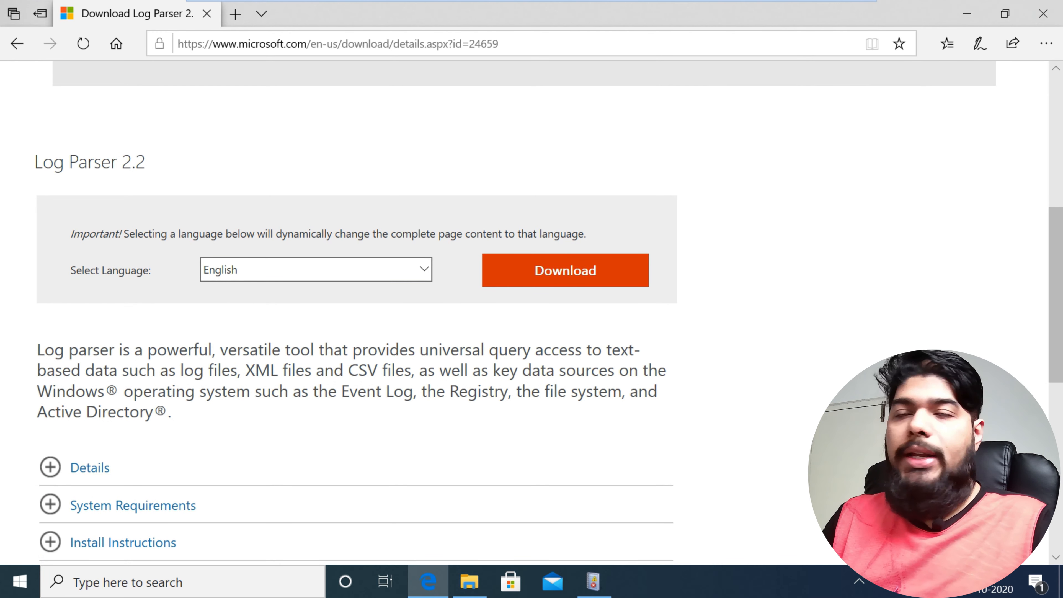
scroll(531, 310, "down", 2)
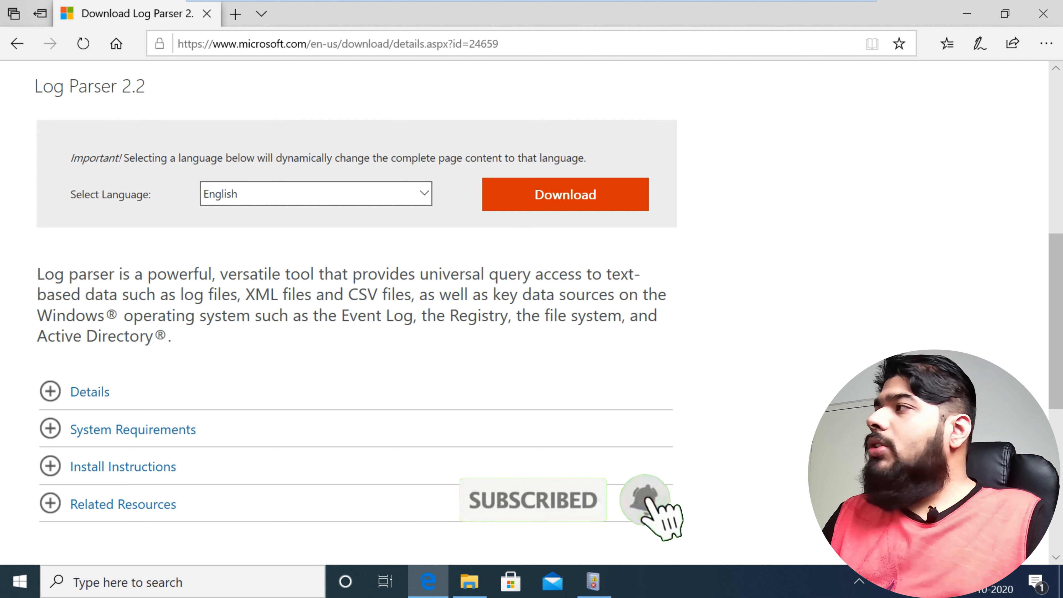
scroll(531, 312, "up", 3)
scroll(531, 312, "up", 5)
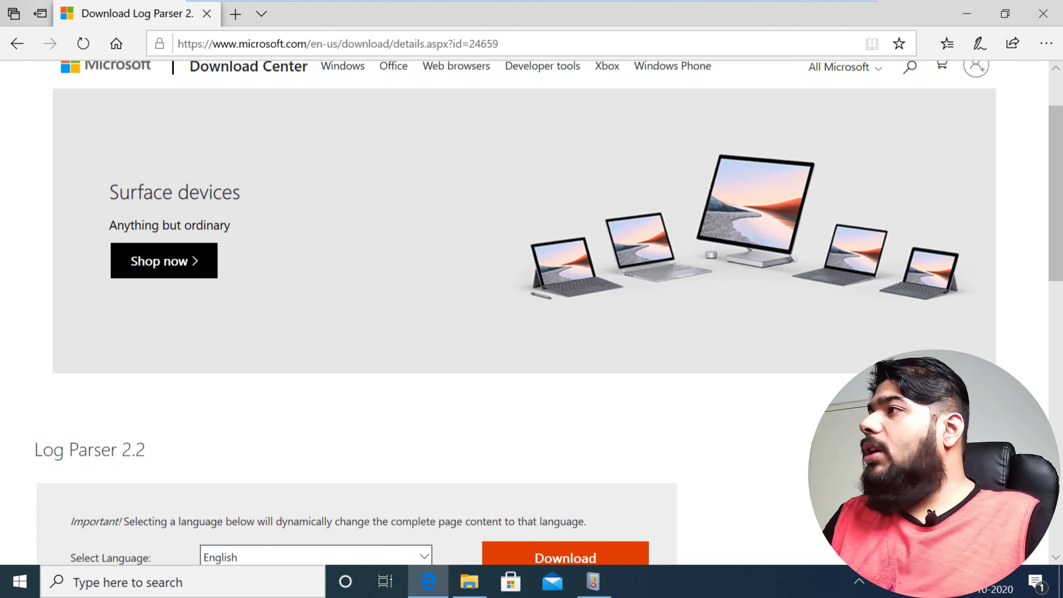
scroll(806, 558, "down", 7)
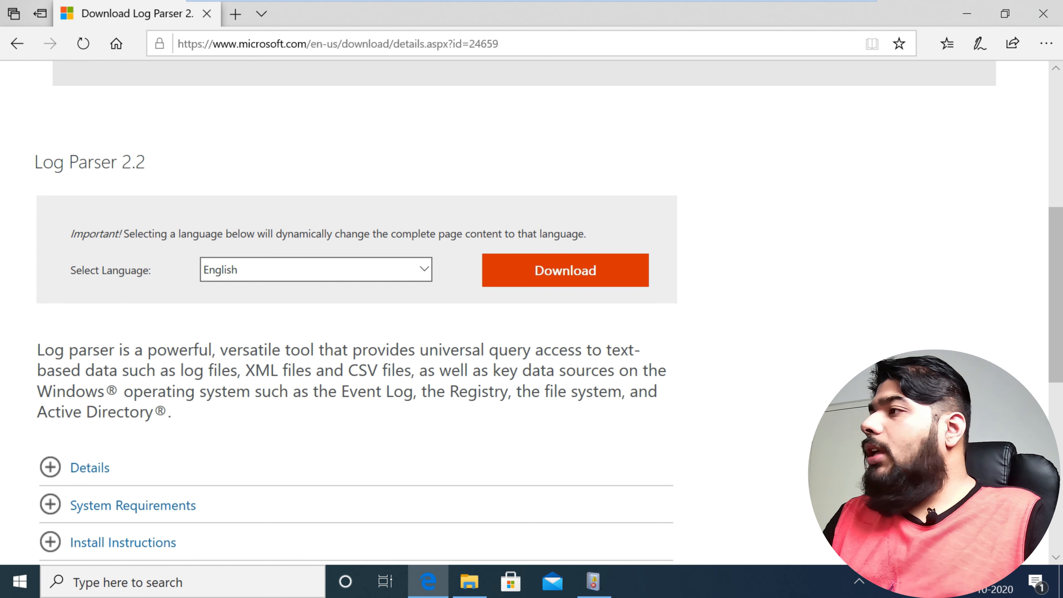
scroll(531, 312, "down", 7)
scroll(531, 312, "up", 5)
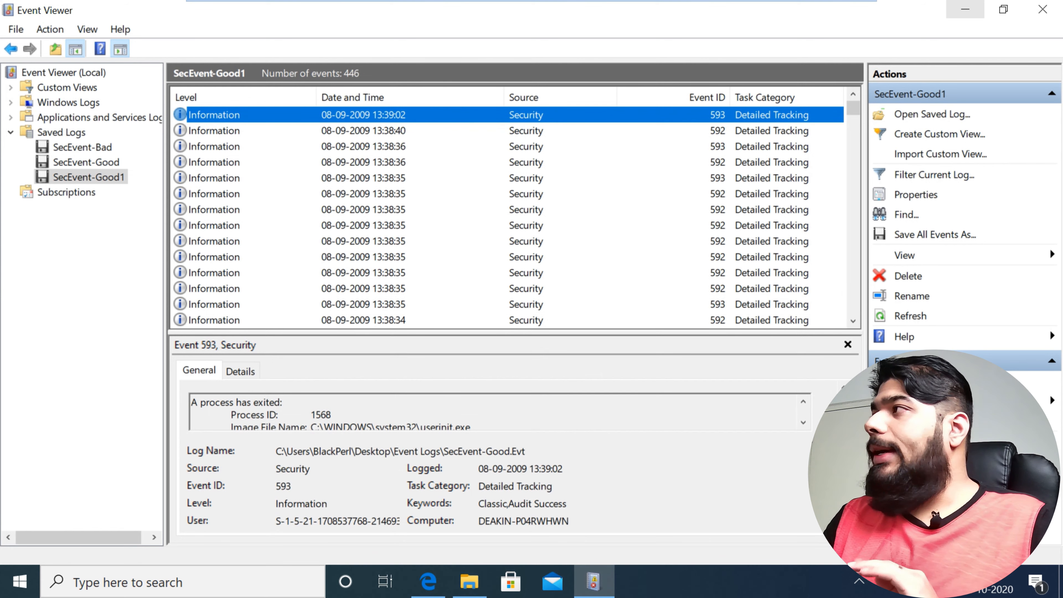
Step: Minimize Event Viewer and open a Command Prompt window
left_click(965, 9)
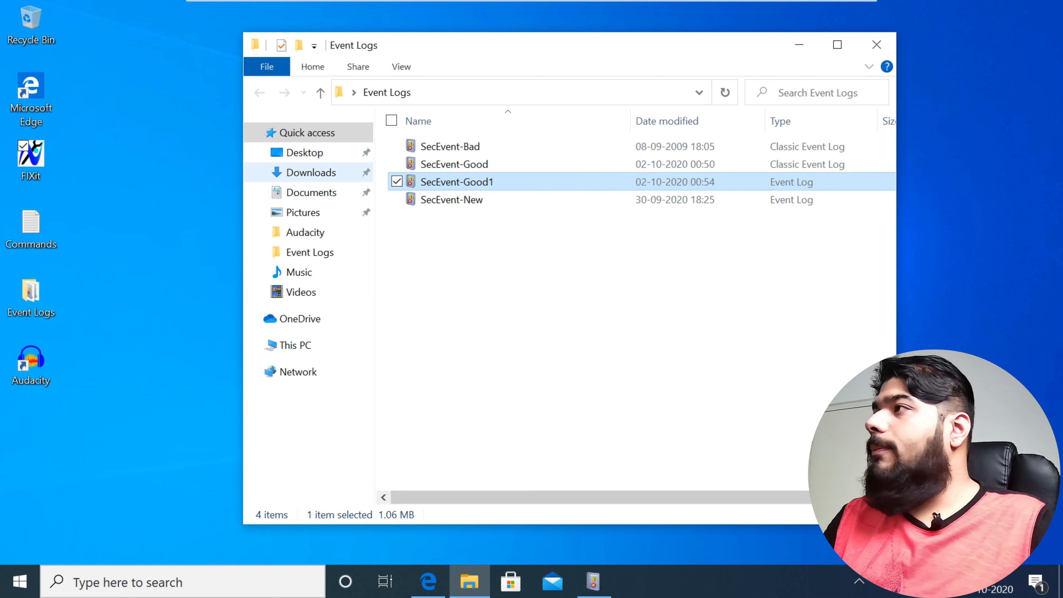
key("super")
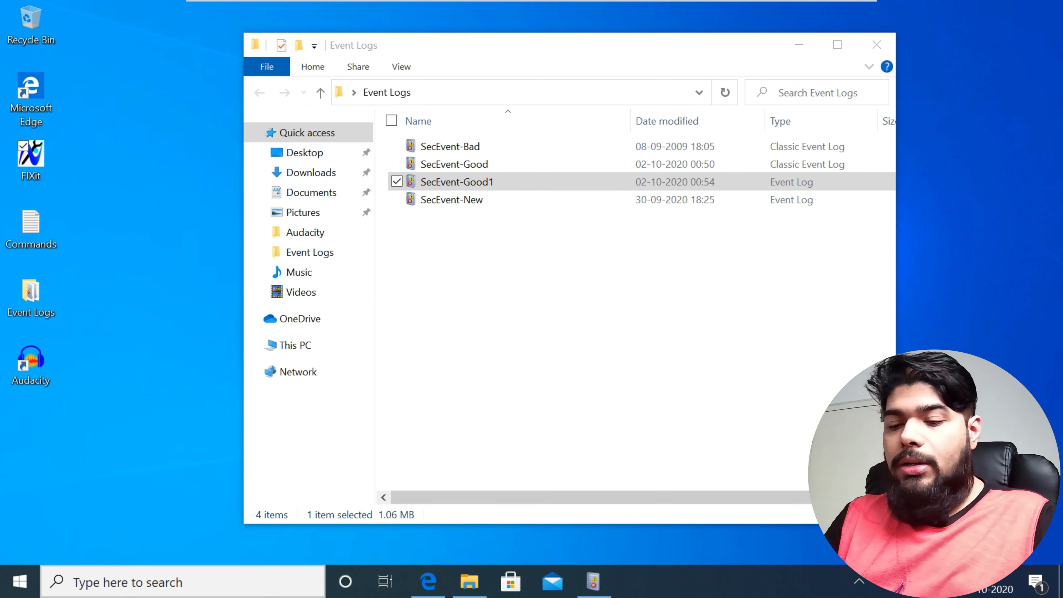
type("cmd")
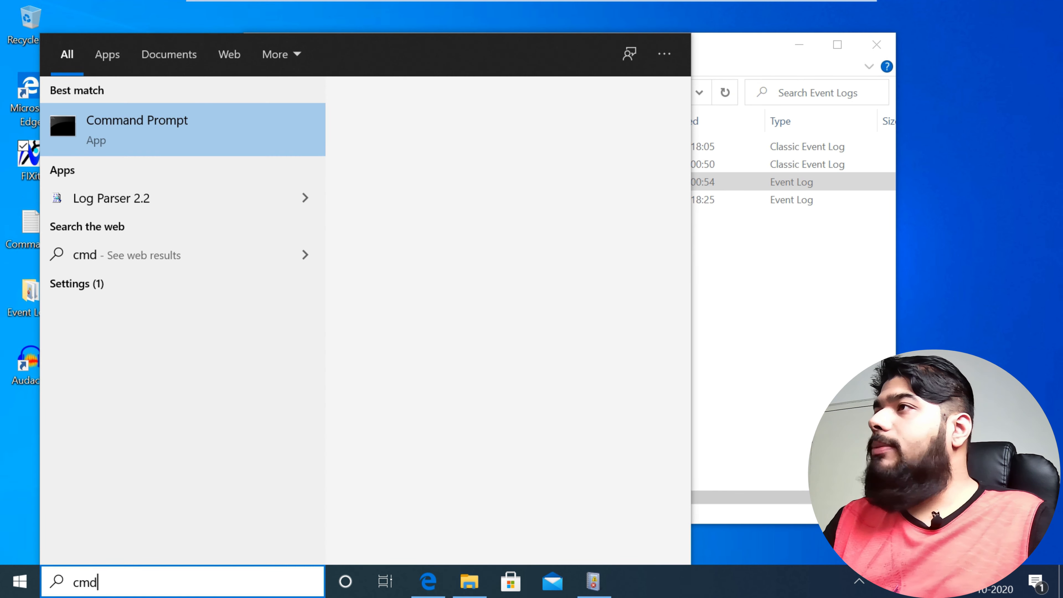
key("Return")
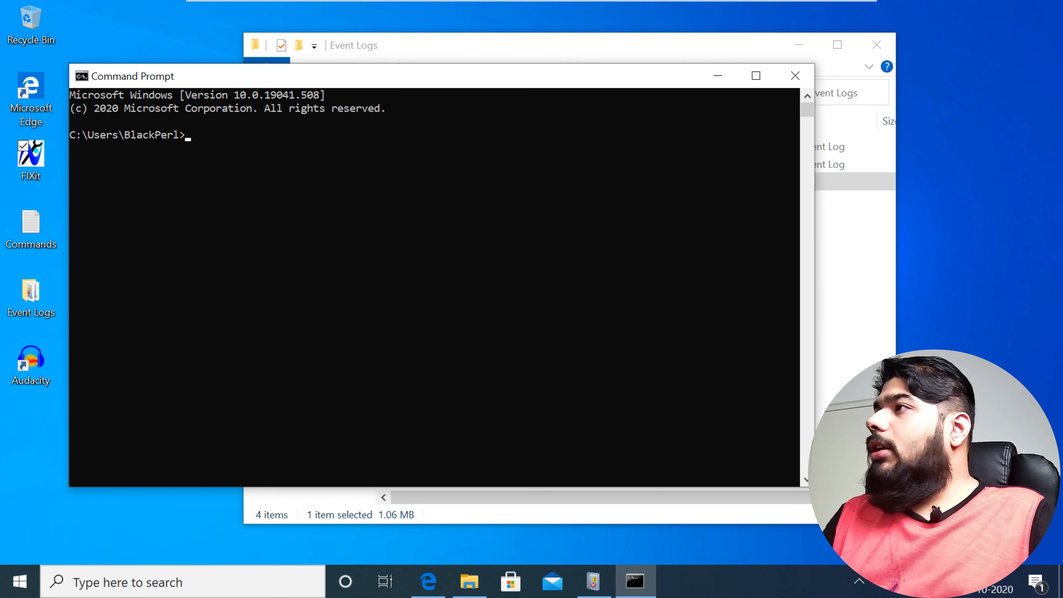
Step: Minimize the Event Logs folder window, then enlarge the Command Prompt text and reposition its window
left_click(799, 45)
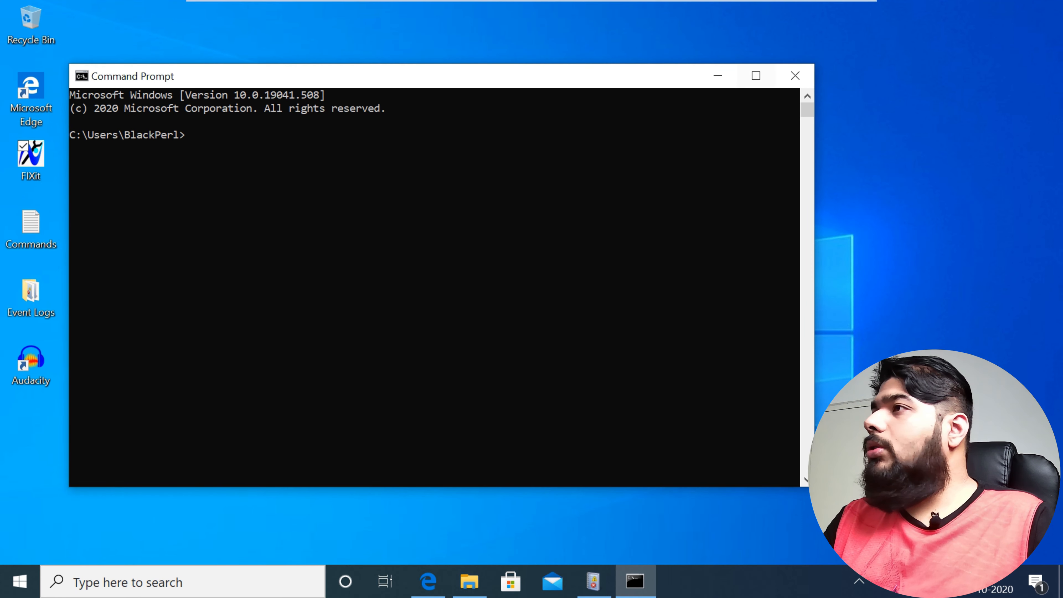
left_click_drag(441, 75, 567, 81)
scroll(567, 267, "up", 5)
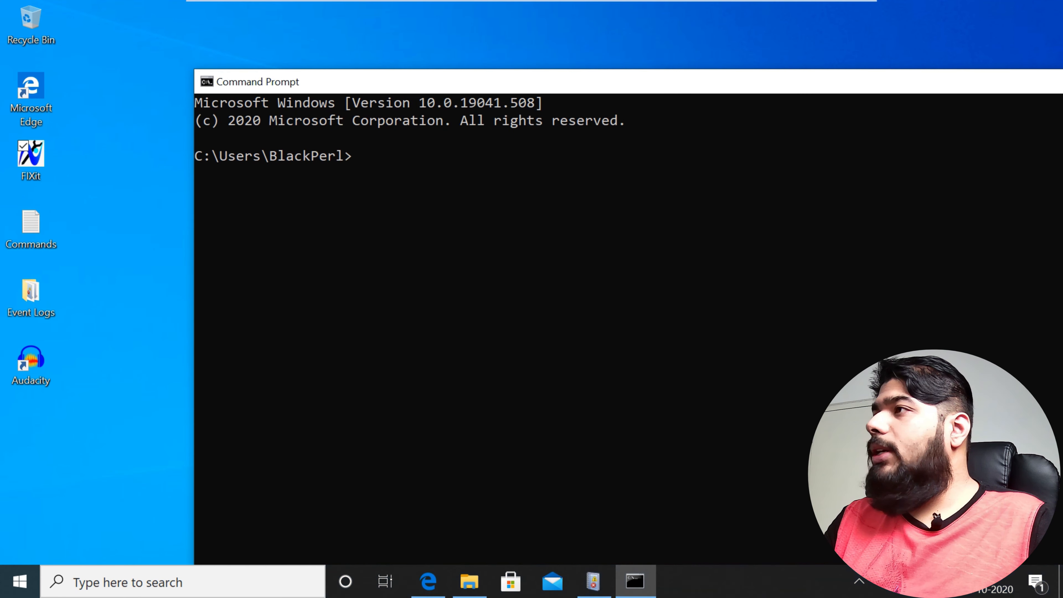
left_click_drag(489, 86, 320, 44)
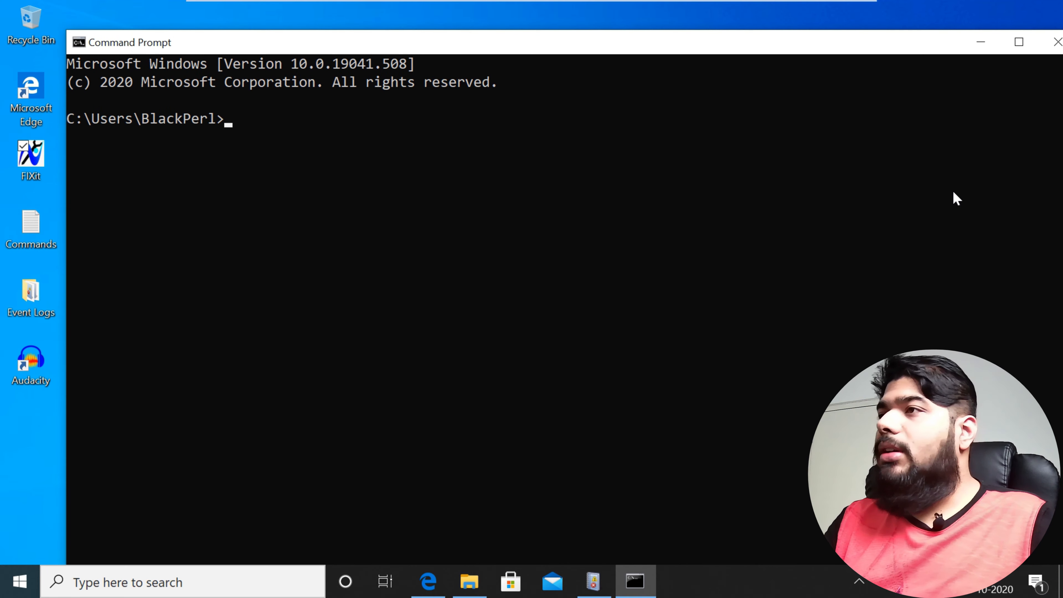
Step: Open the Commands text file from the desktop and examine its first Log Parser command, including the EventID 528 condition
double_click(31, 229)
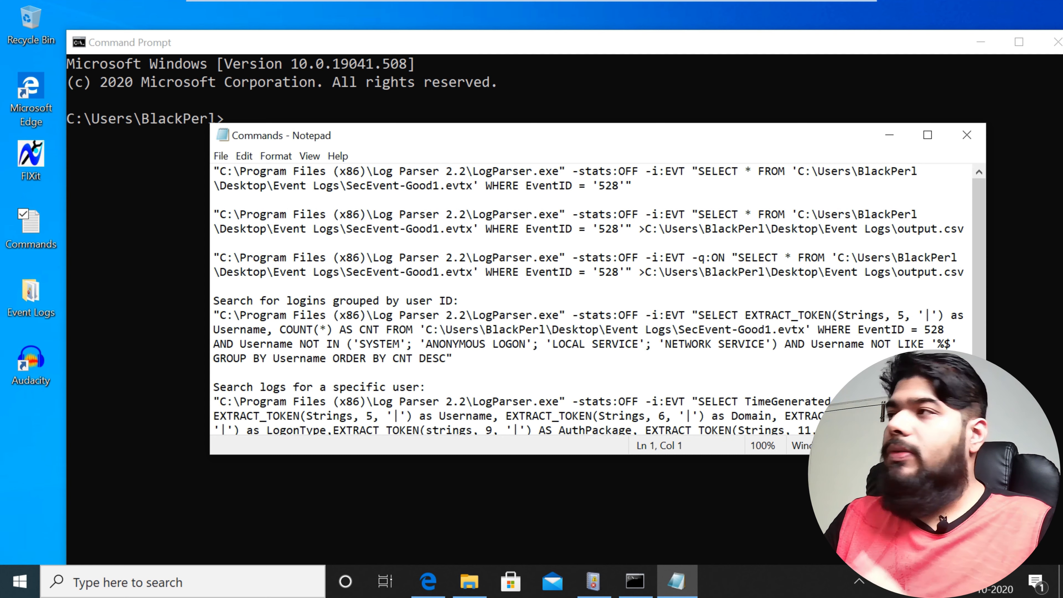
left_click_drag(532, 137, 510, 155)
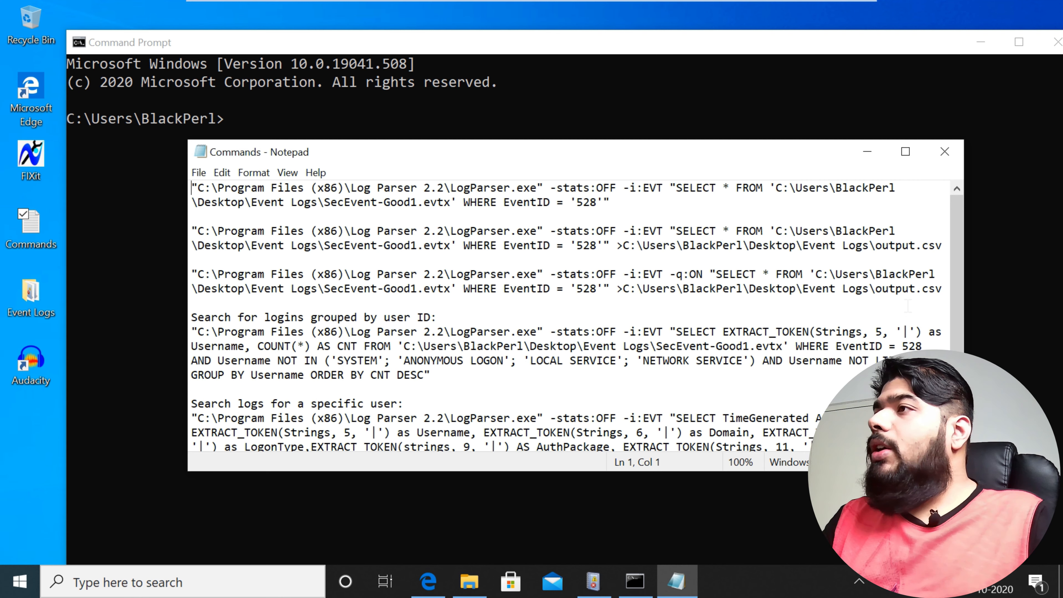
left_click_drag(192, 188, 611, 203)
left_click(614, 217)
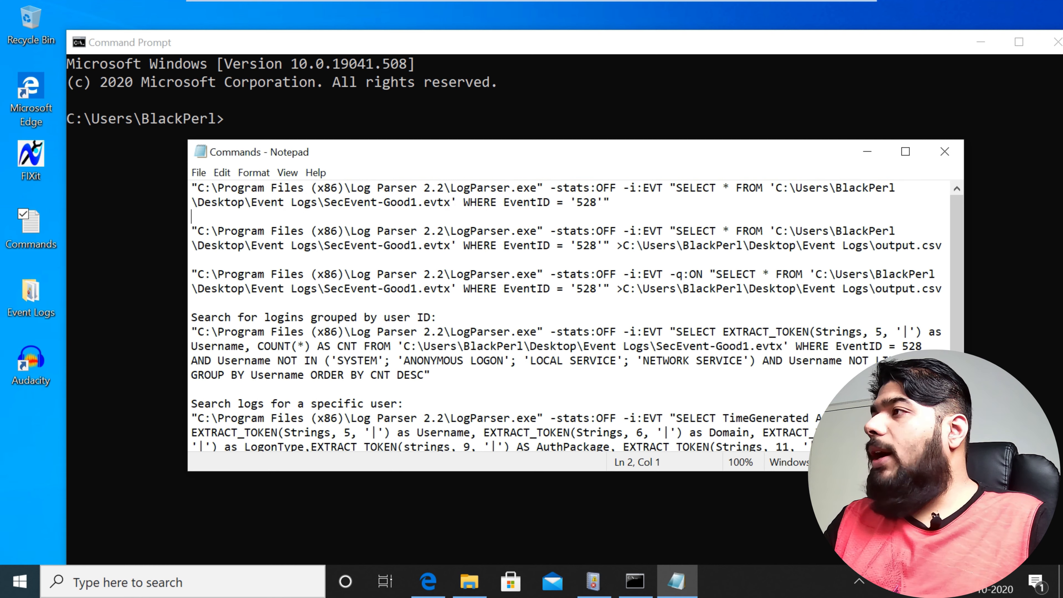
left_click(504, 202)
left_click_drag(504, 202, 596, 202)
left_click(598, 217)
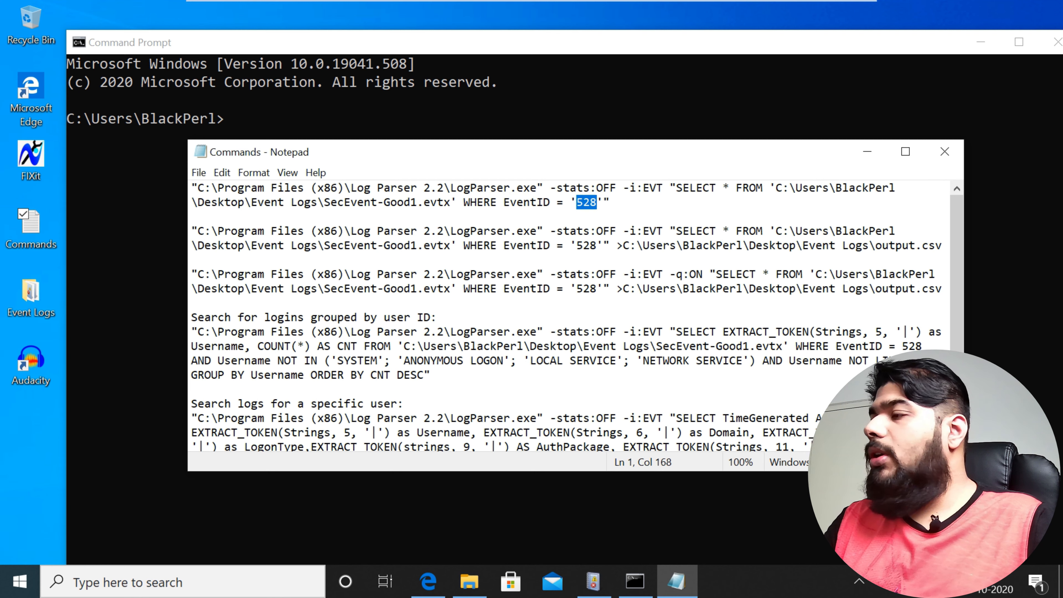
left_click(563, 231)
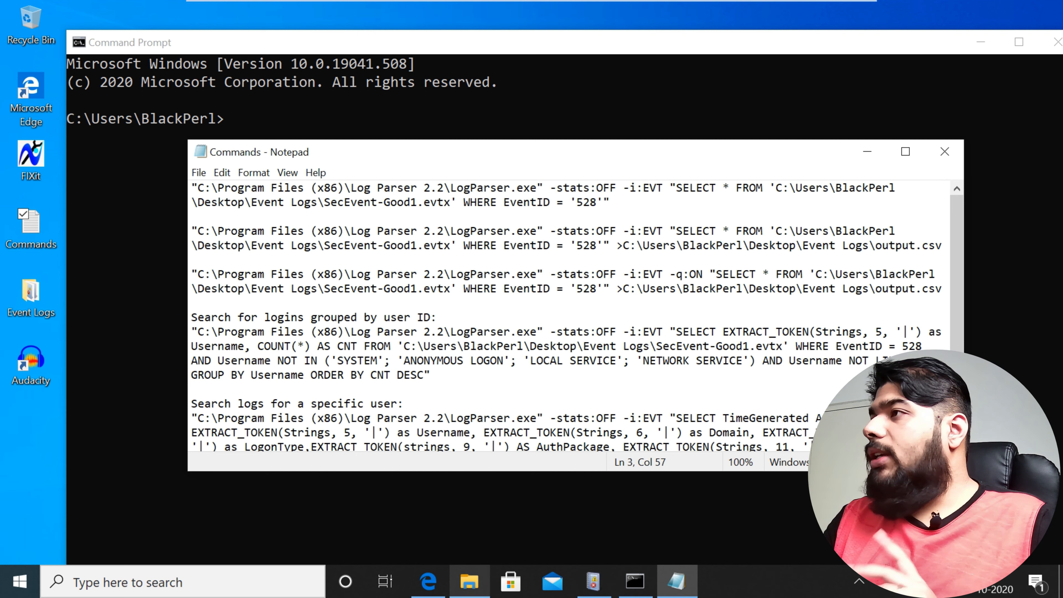
Step: Check the SecEvent-Good1 file in the Event Logs folder, then look through the other Log Parser queries in the Commands file
left_click(469, 581)
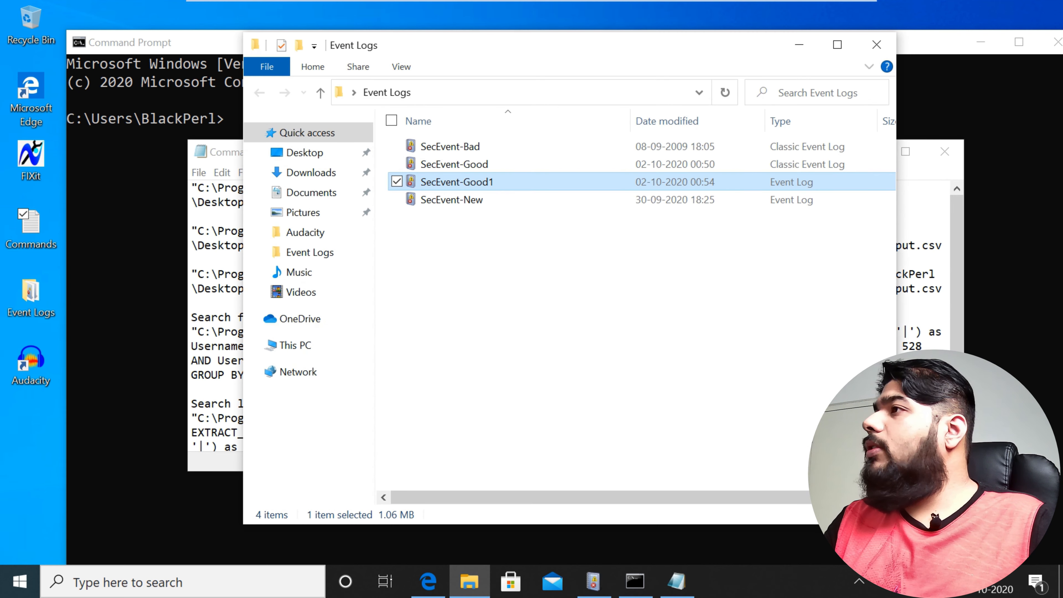
left_click(799, 44)
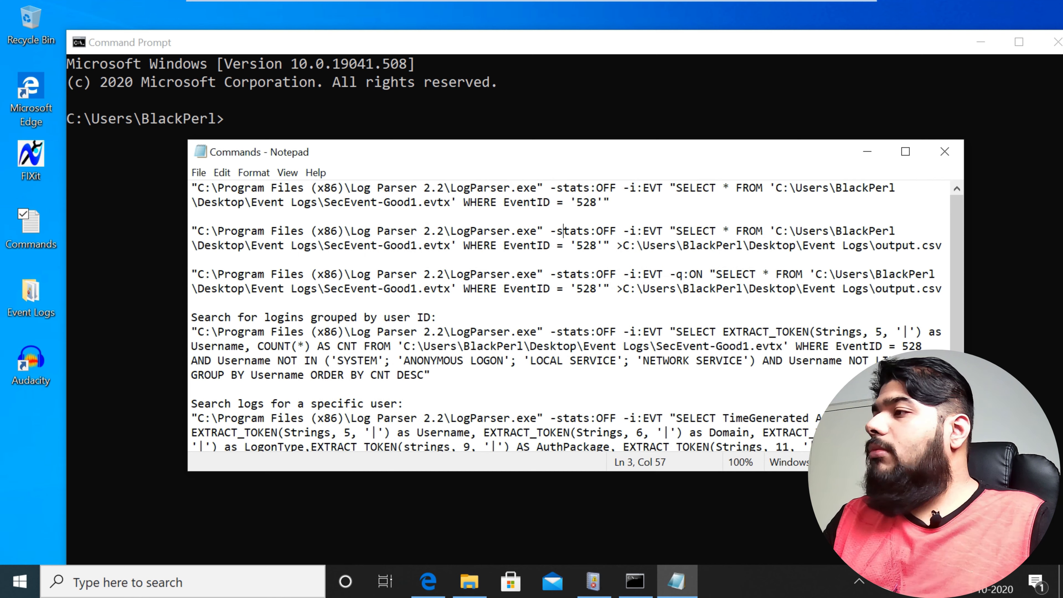
mouse_move(469, 582)
left_click_drag(576, 203, 596, 202)
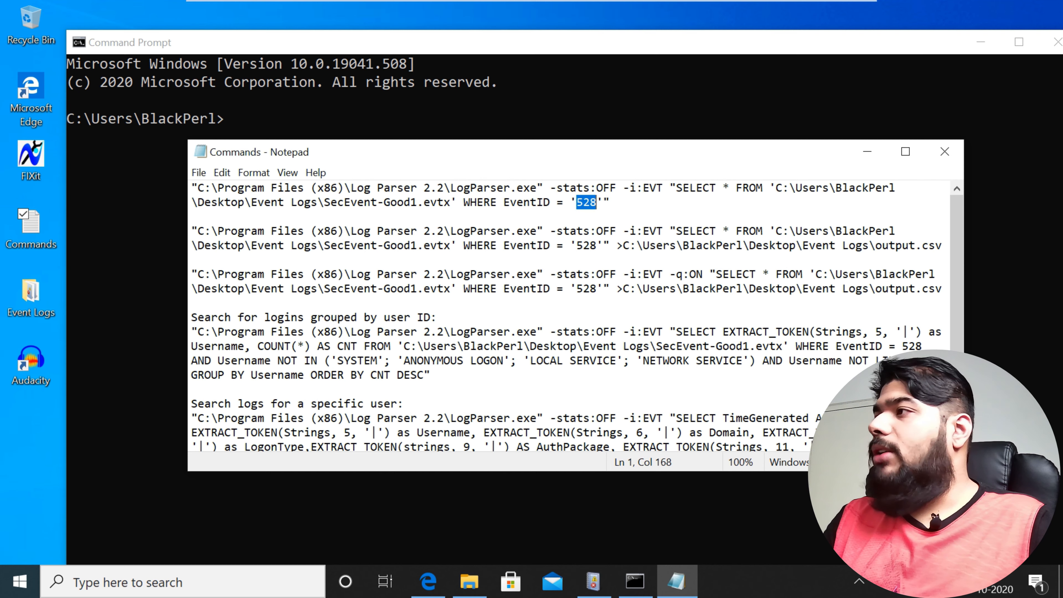
scroll(569, 319, "down", 2)
scroll(569, 318, "up", 2)
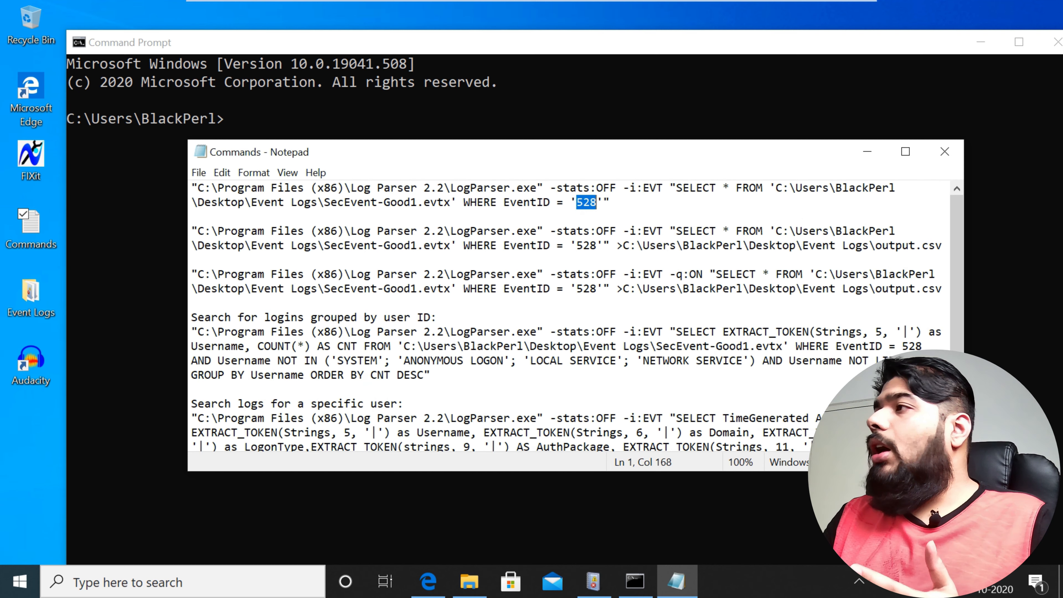
scroll(569, 318, "down", 2)
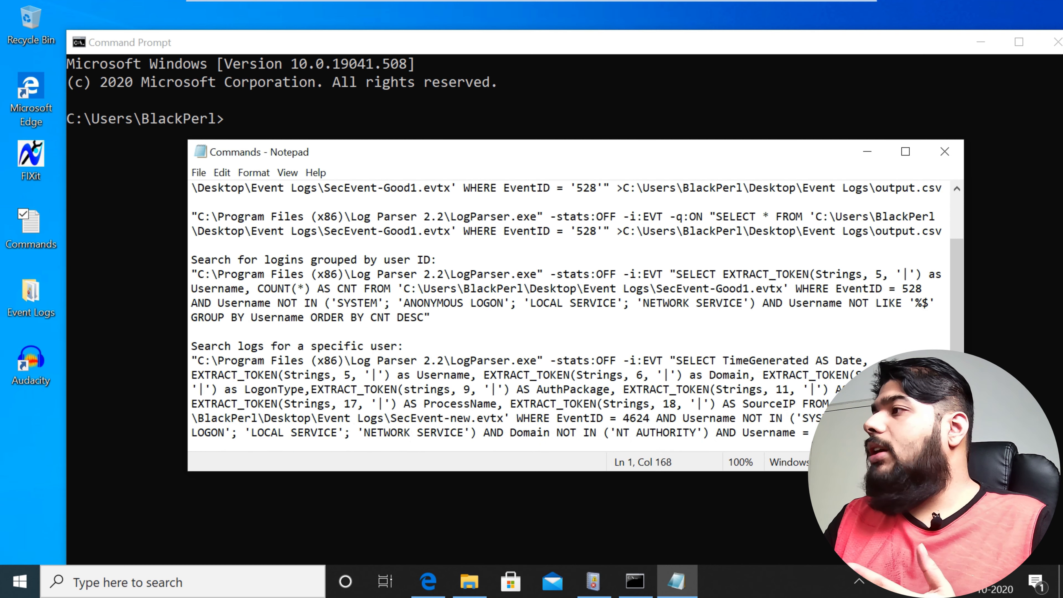
scroll(569, 318, "up", 2)
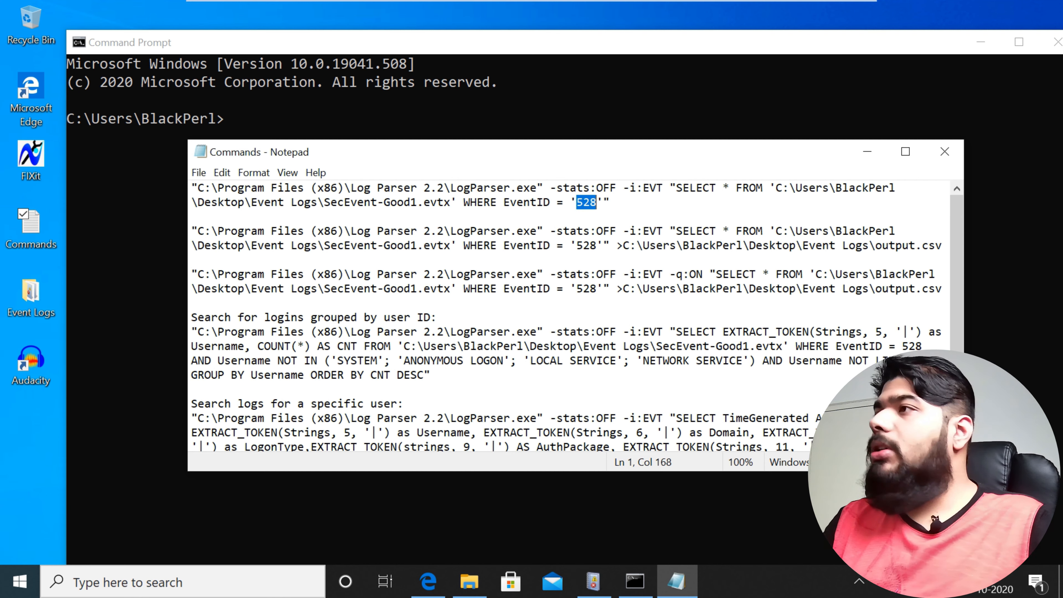
Step: Copy the first Log Parser command, which selects EventID 528 from SecEvent-Good1.evtx, and paste it into the Command Prompt
left_click(191, 216)
left_click_drag(611, 204, 191, 187)
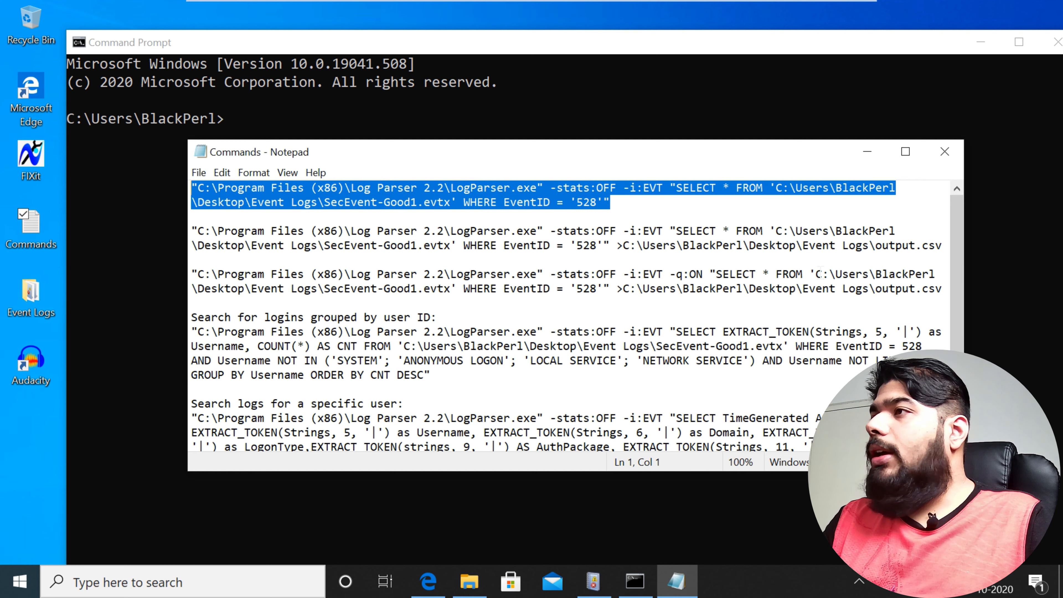
right_click(224, 190)
left_click(71, 240)
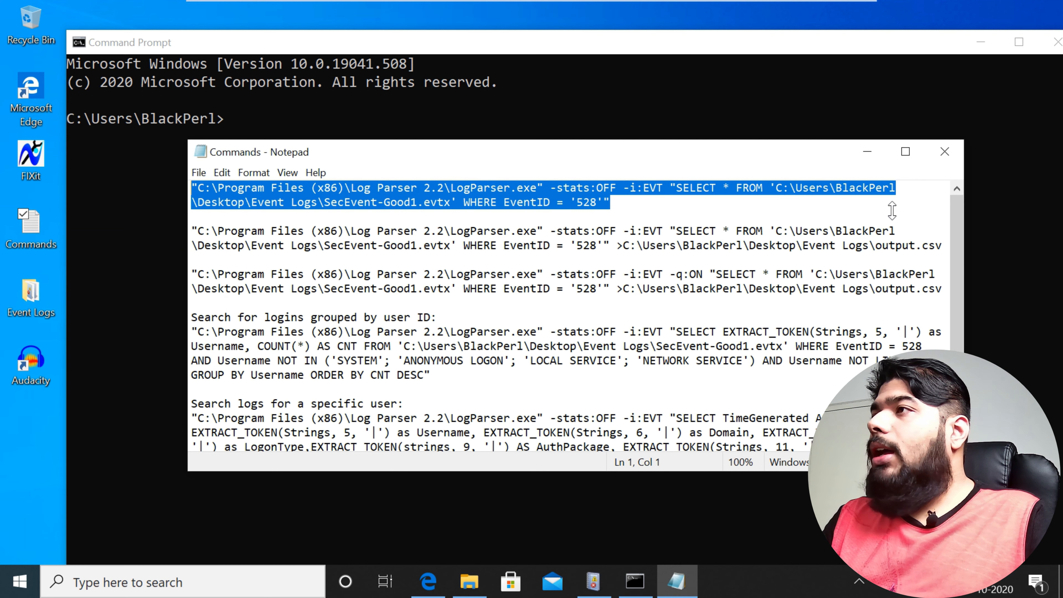
left_click(256, 93)
key("ctrl+v")
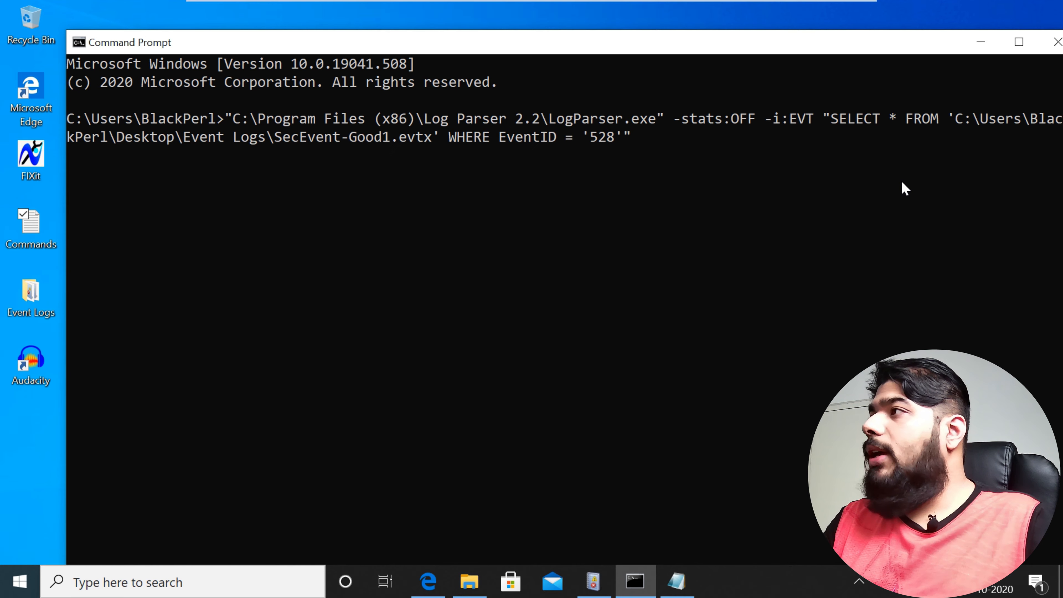
Step: Return to the Commands file and examine the first command's LogParser.exe path and its -stats:OFF and -i:EVT options
left_click(677, 580)
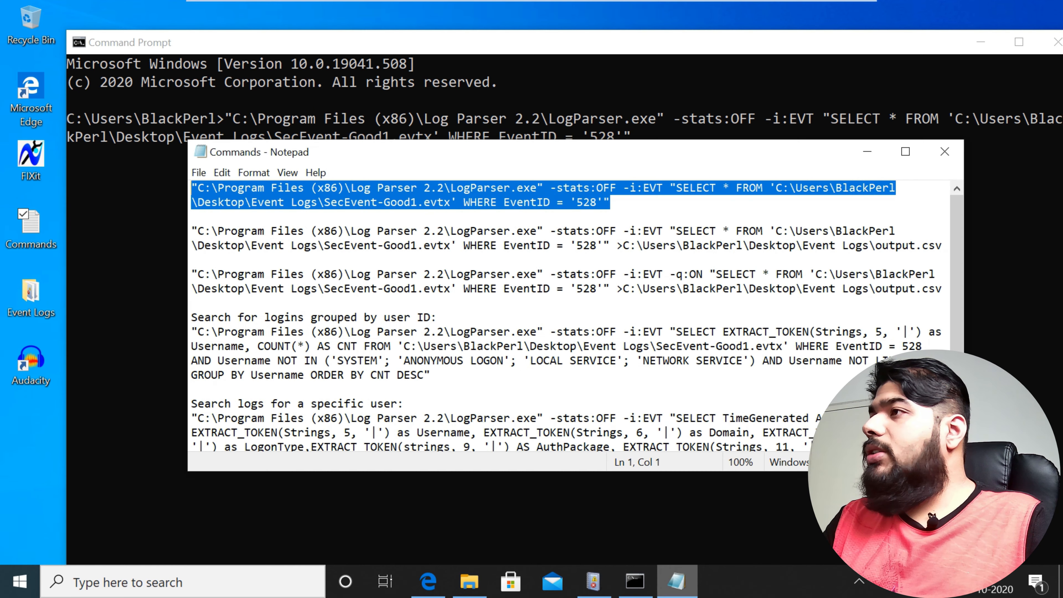
left_click(338, 275)
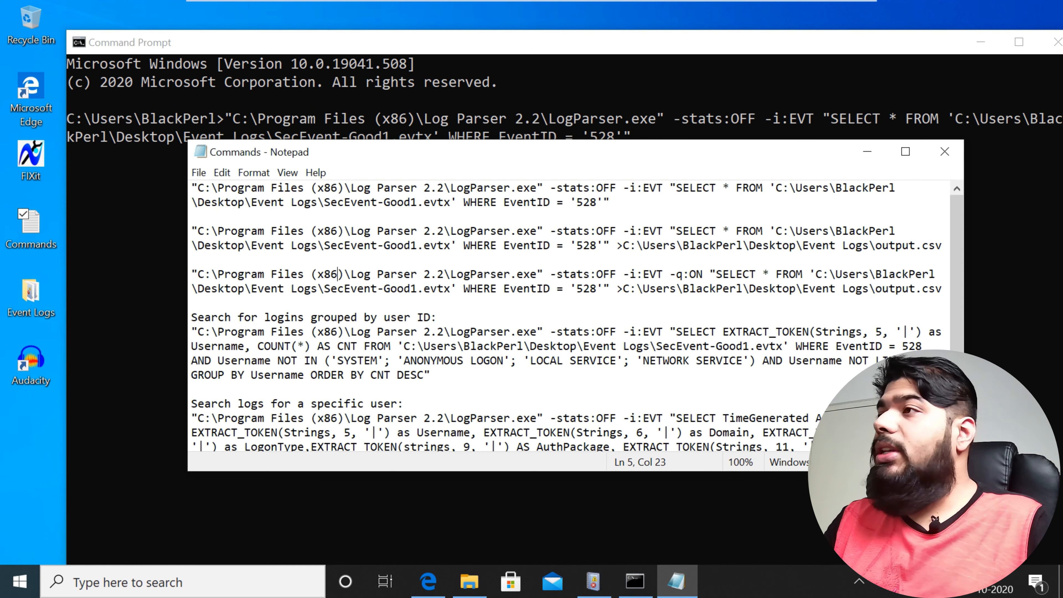
left_click_drag(192, 188, 529, 188)
left_click(503, 202)
left_click_drag(450, 187, 616, 188)
left_click(604, 202)
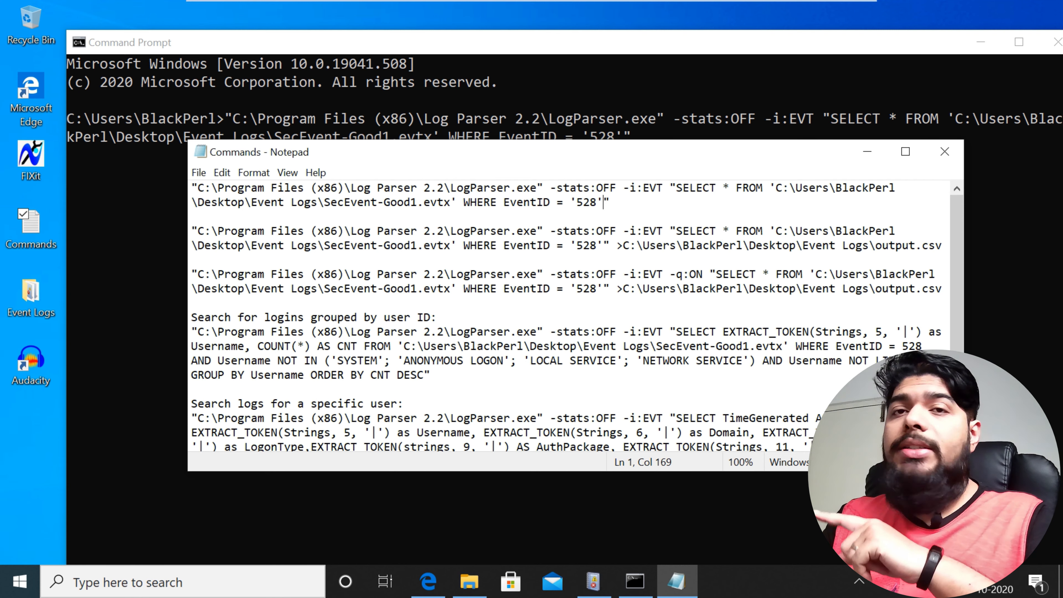
left_click_drag(663, 187, 629, 188)
left_click(643, 188)
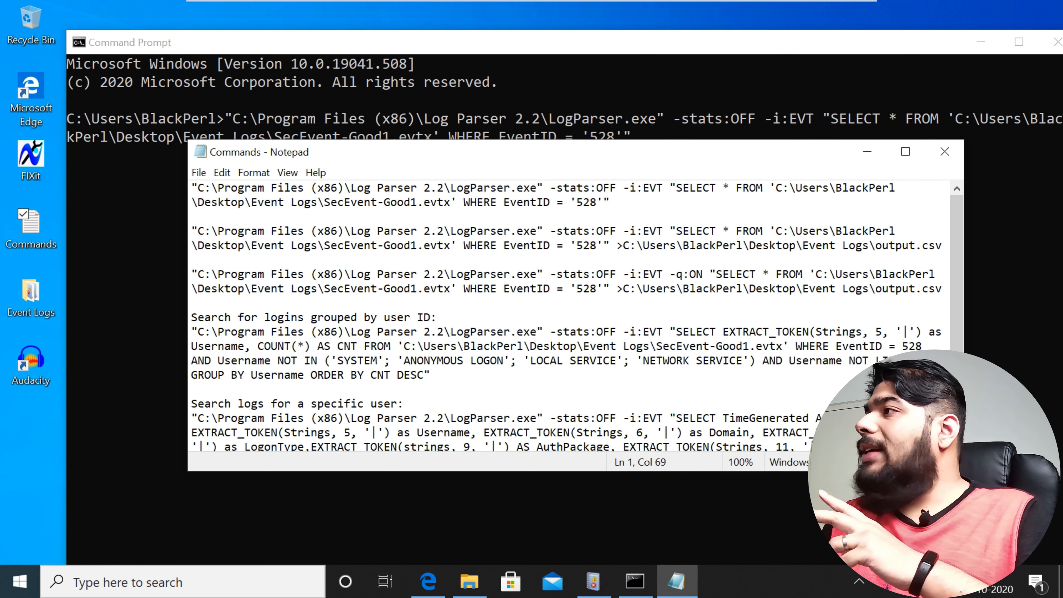
left_click_drag(663, 188, 644, 188)
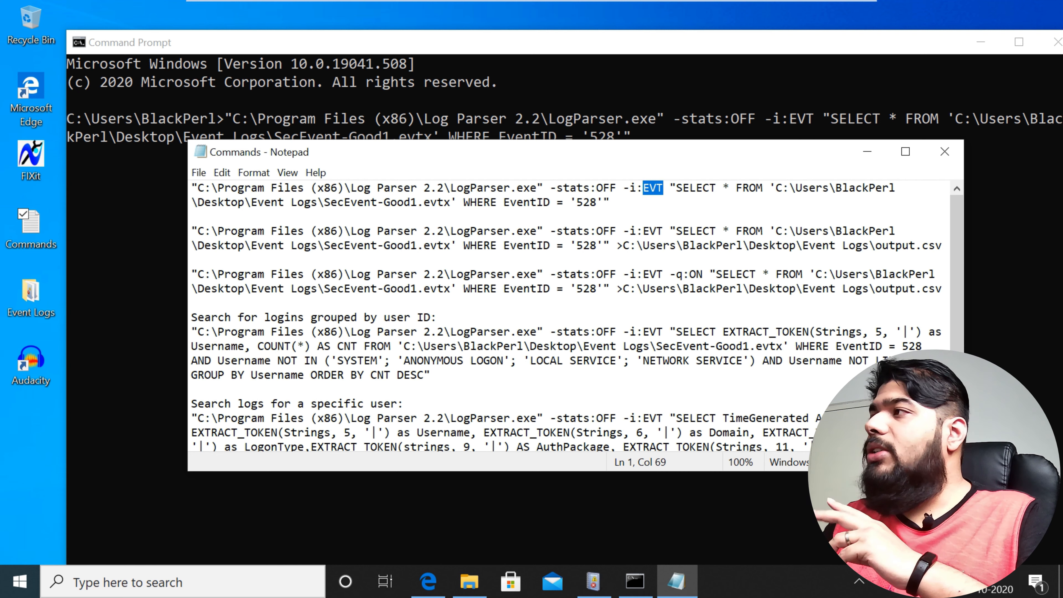
left_click(611, 202)
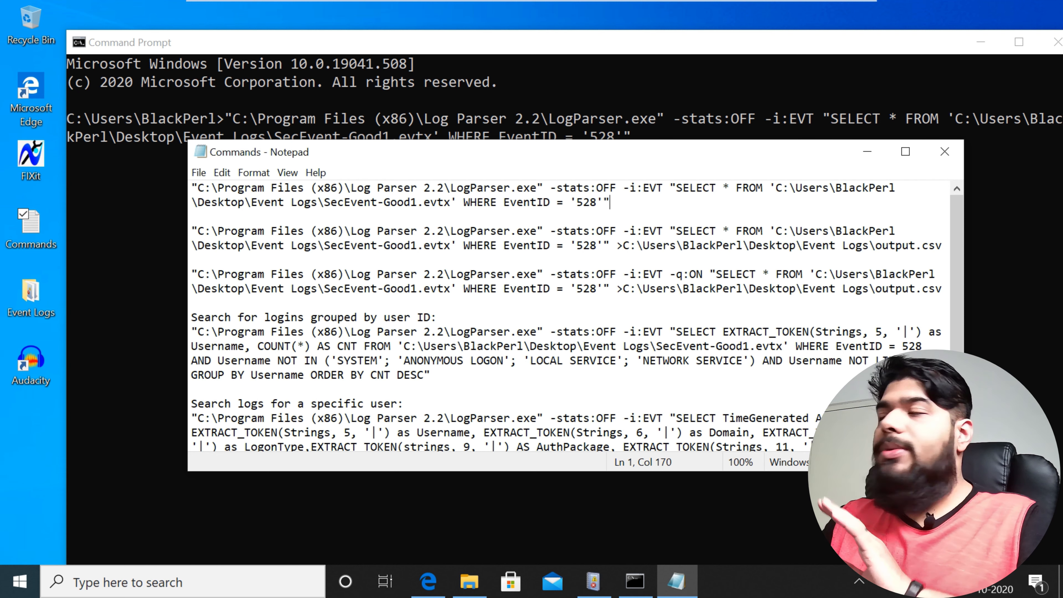
Step: Examine the first command's SELECT query, including its SecEvent-Good1.evtx source file and EventID 528 filter
left_click(192, 217)
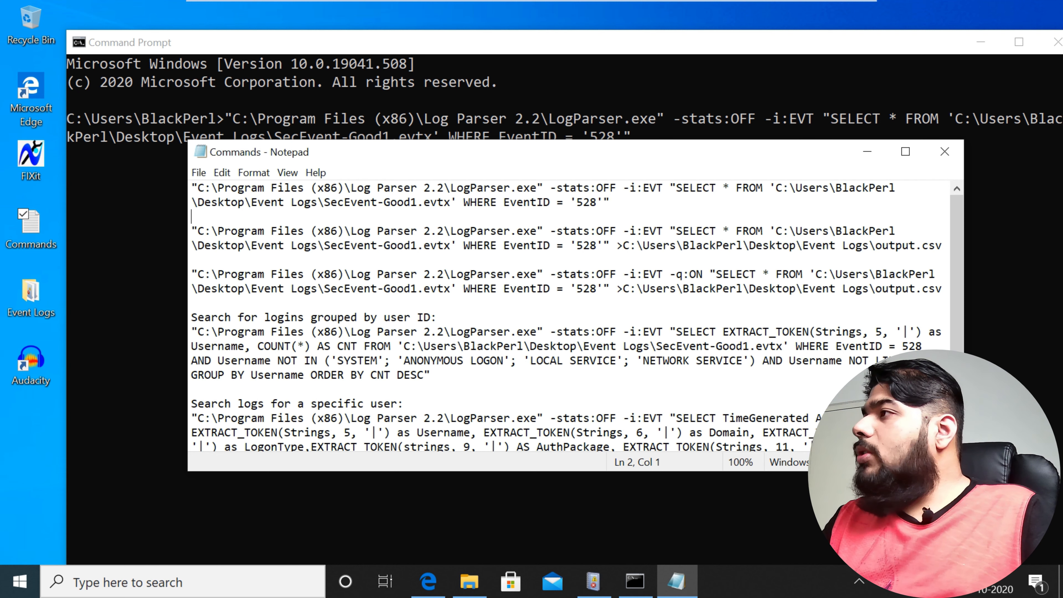
left_click(669, 188)
key("shift+Down")
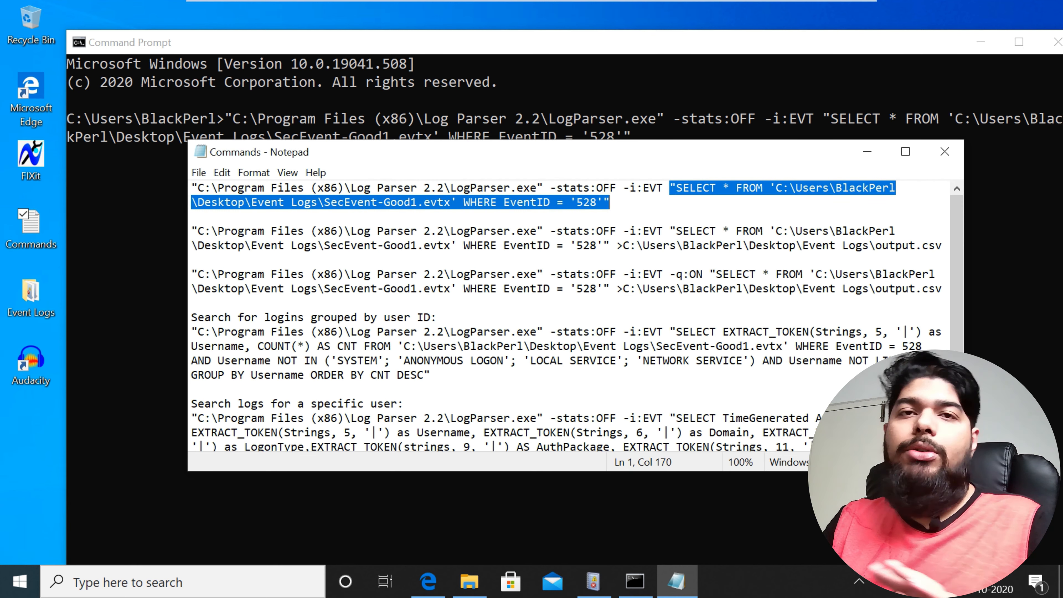
left_click(610, 202)
left_click(676, 187)
key("shift+Right")
key("shift+Right")
key("shift+Right")
key("shift+Right")
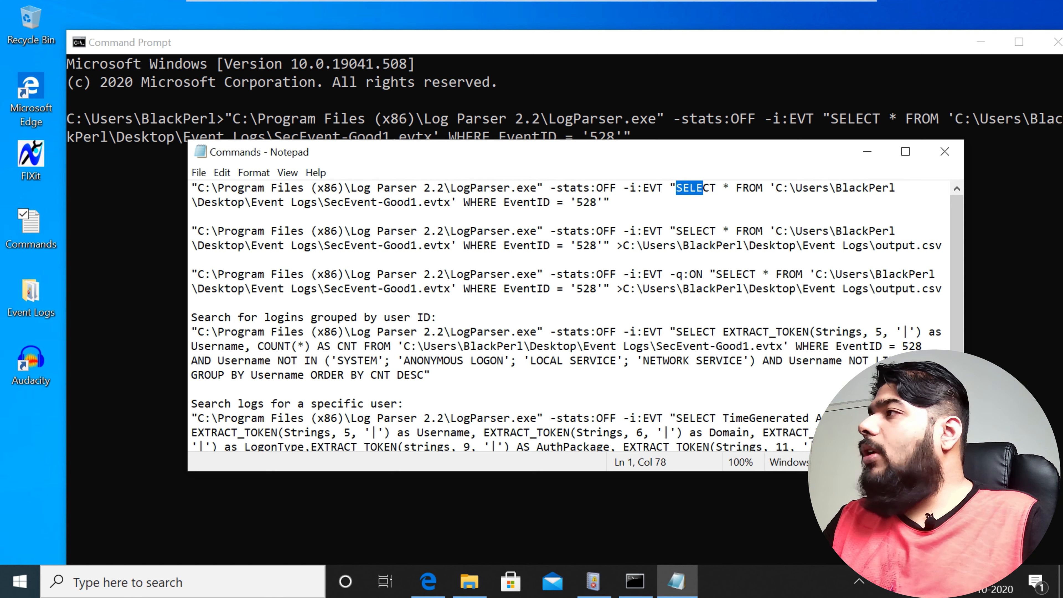
left_click_drag(325, 203, 450, 203)
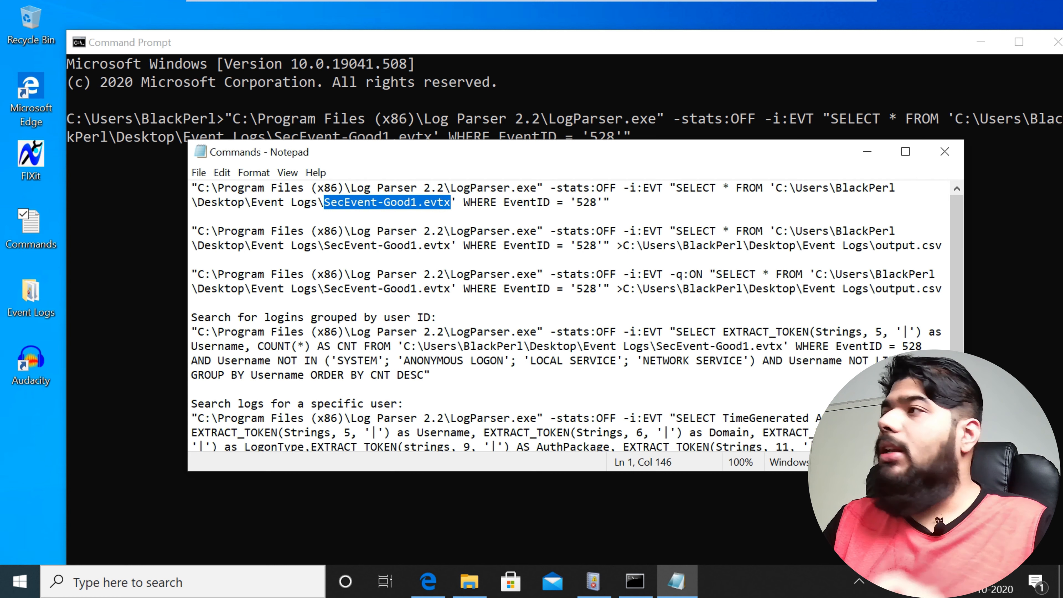
left_click_drag(577, 203, 596, 203)
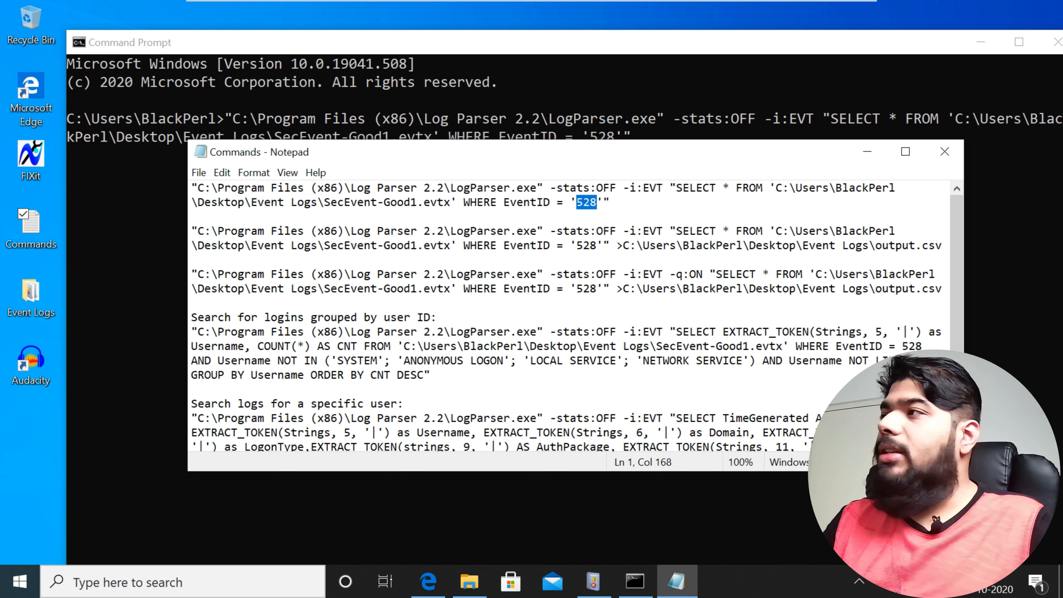
left_click_drag(610, 202, 192, 187)
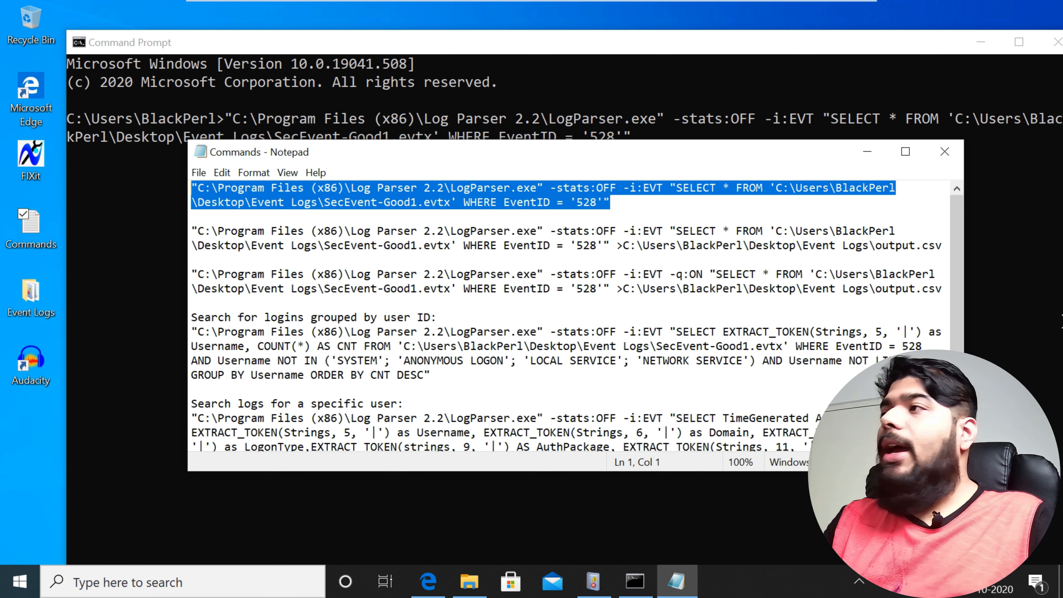
Step: Run the pasted Log Parser query and review its column headings and event records in a maximized Command Prompt window
left_click(1062, 321)
key("Return")
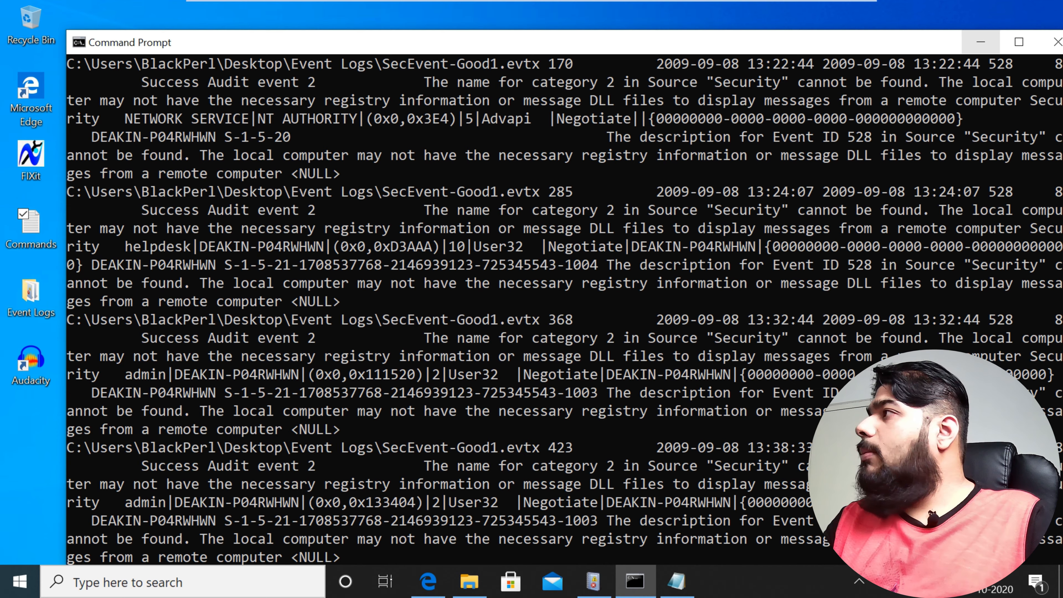
left_click(1019, 42)
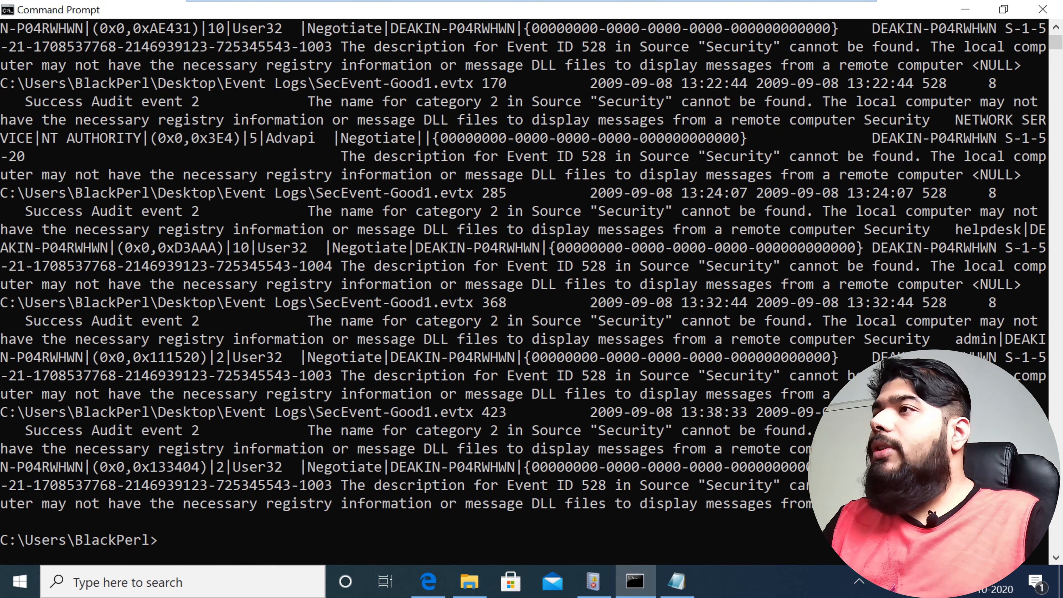
scroll(656, 166, "up", 12)
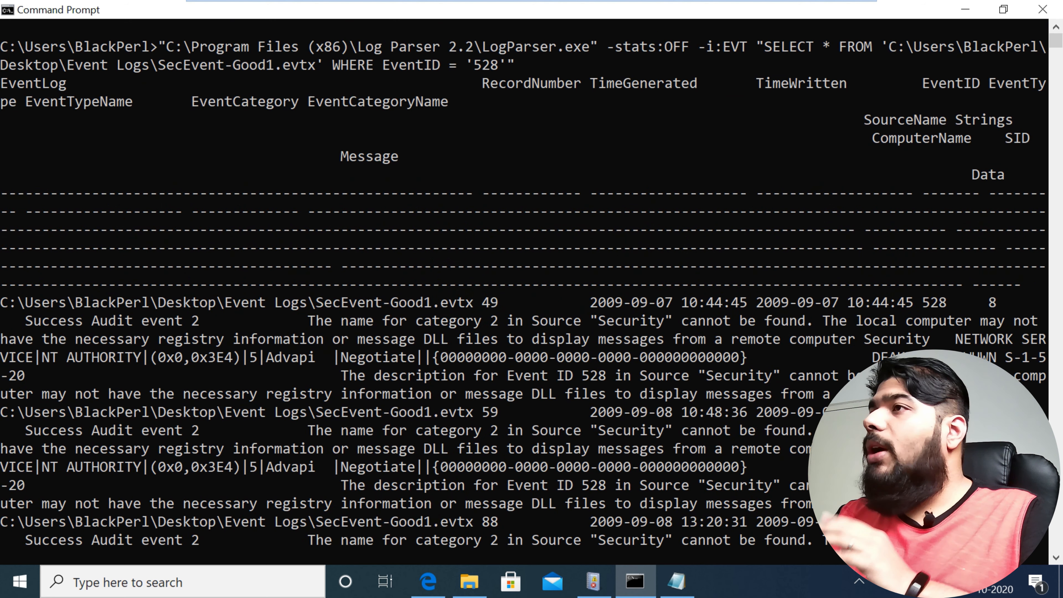
scroll(806, 324, "up", 1)
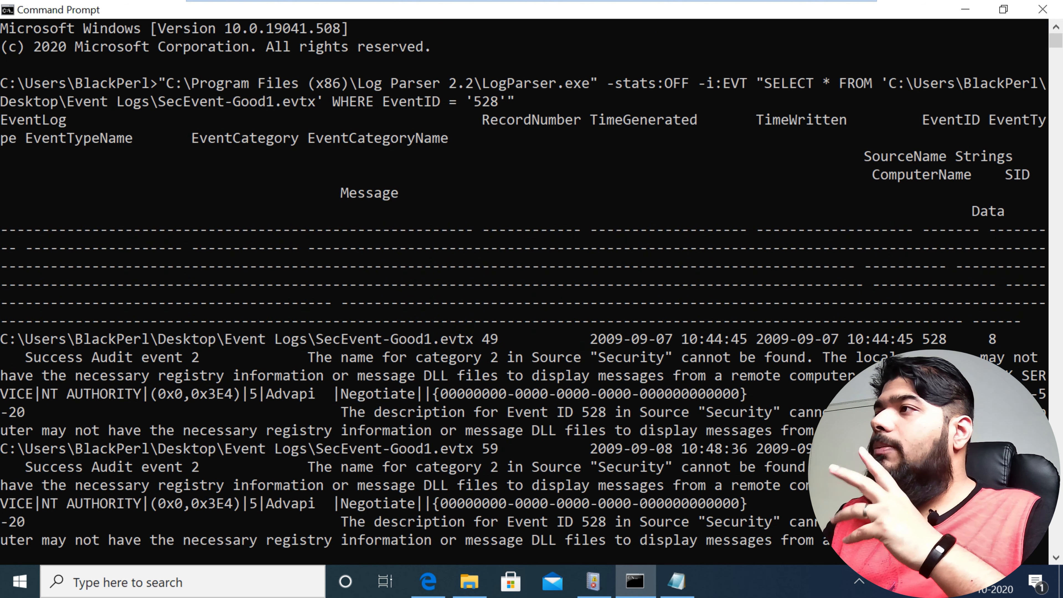
scroll(523, 285, "down", 2)
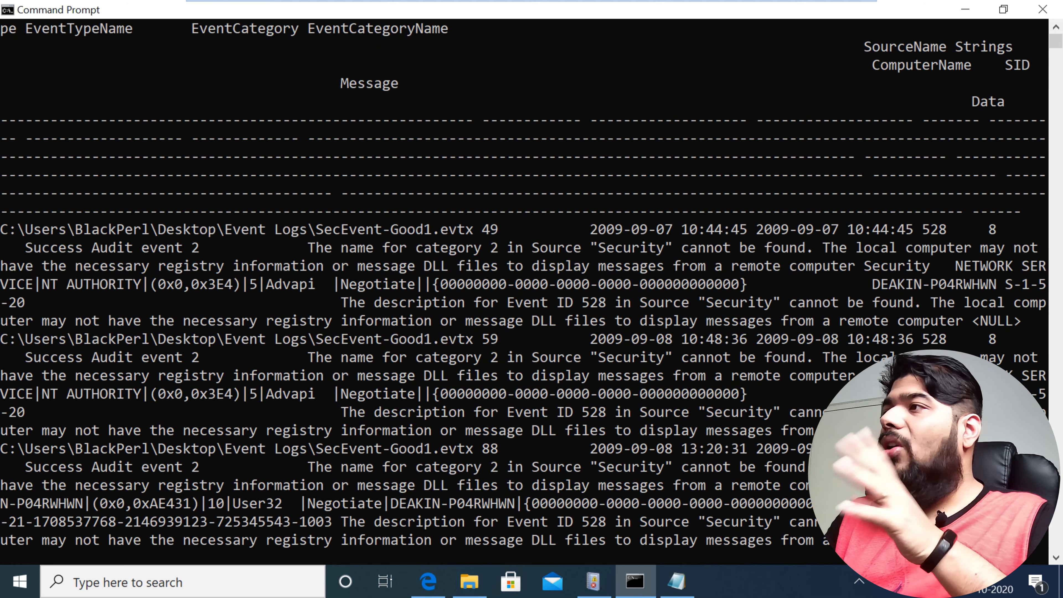
scroll(524, 284, "down", 4)
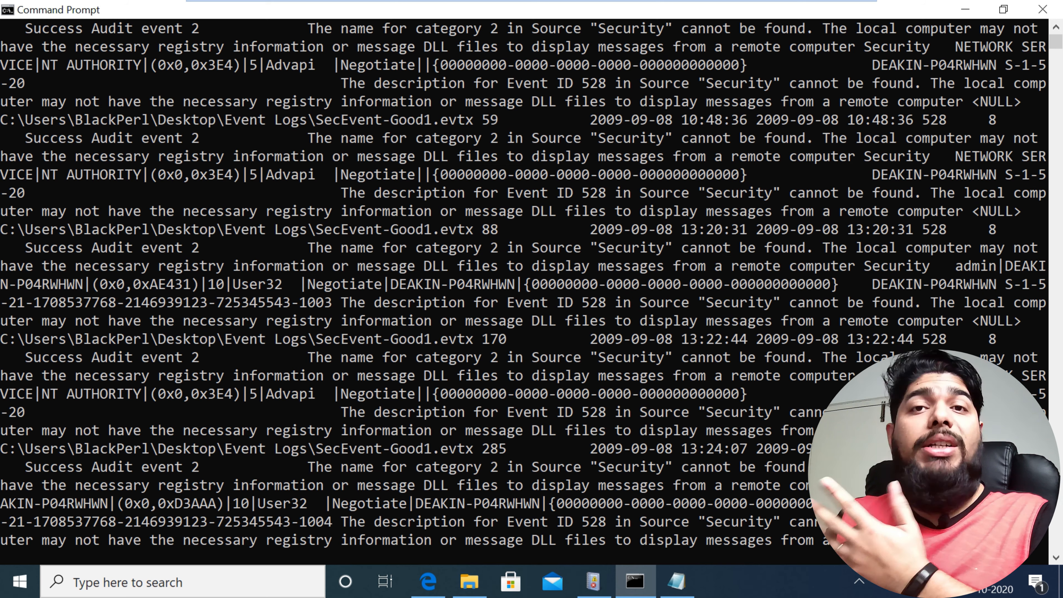
Step: Copy the second Log Parser command, which redirects the EventID 528 results to output.csv, from the Commands file and paste it into the Command Prompt
scroll(523, 285, "down", 5)
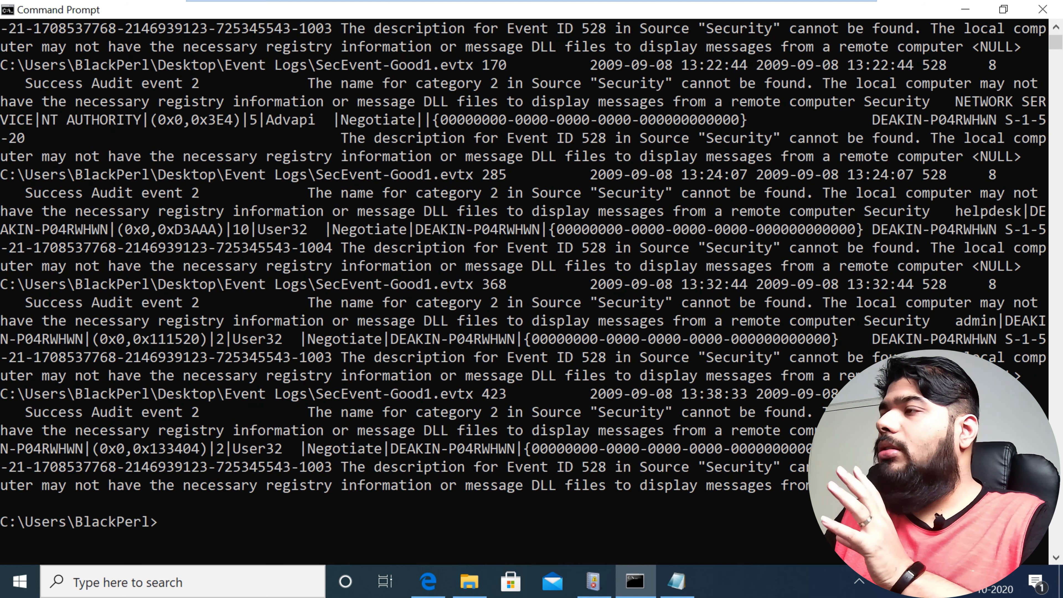
scroll(524, 284, "down", 2)
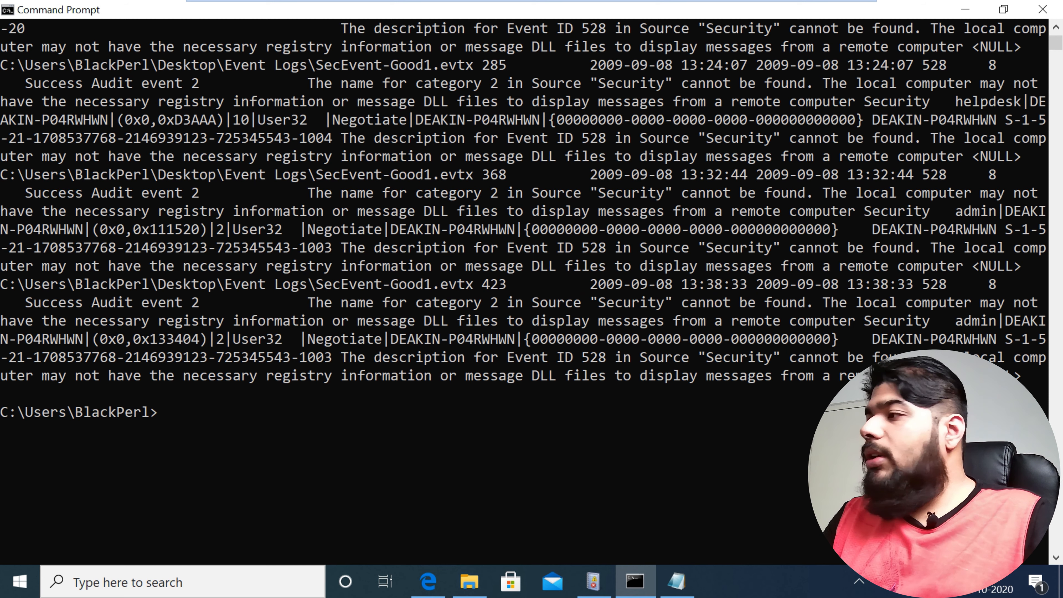
left_click(677, 581)
left_click(193, 259)
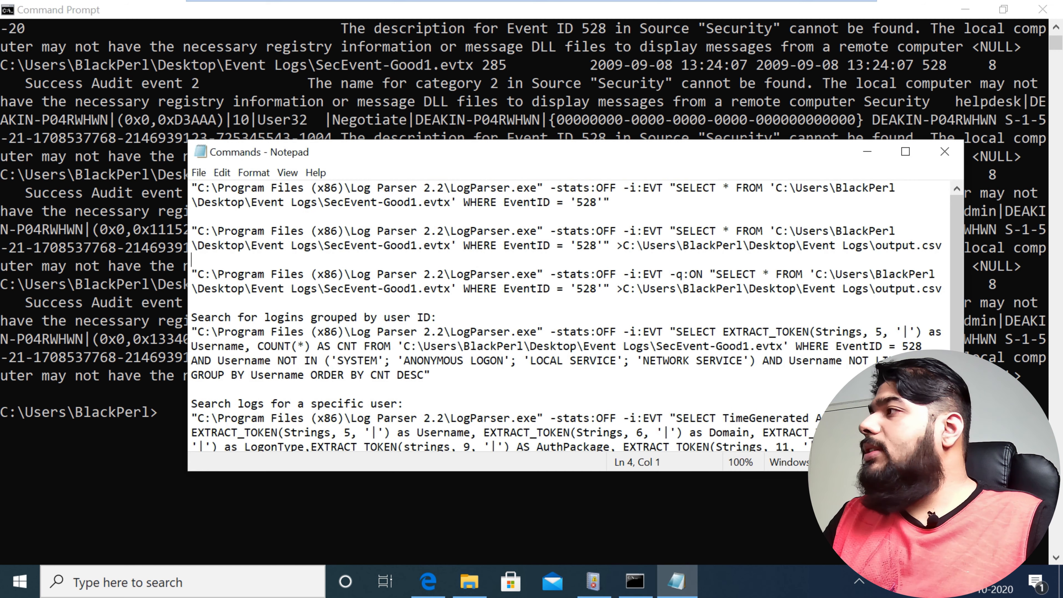
left_click_drag(193, 231, 941, 246)
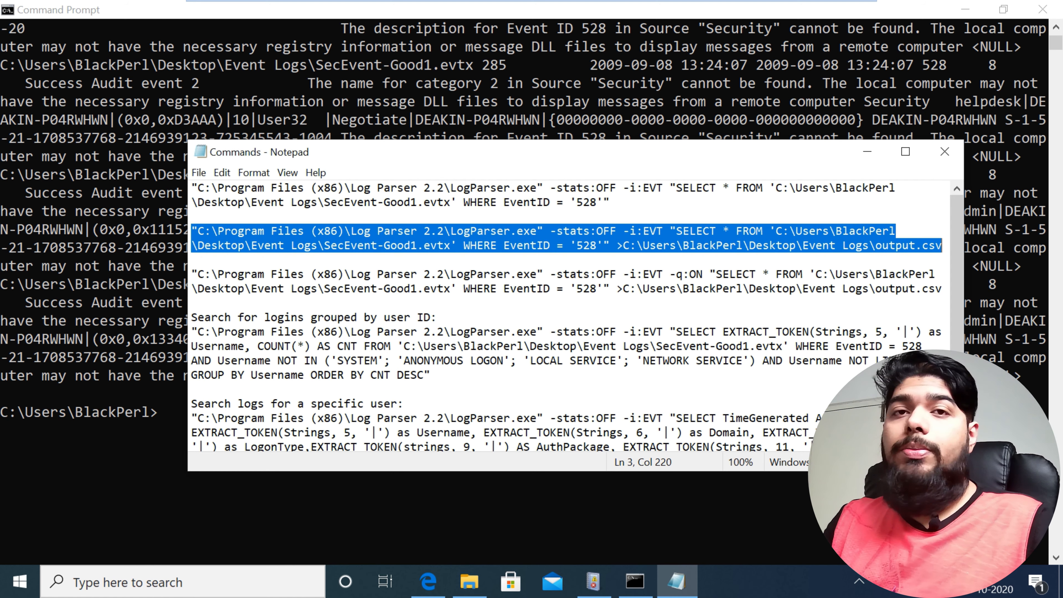
right_click(416, 247)
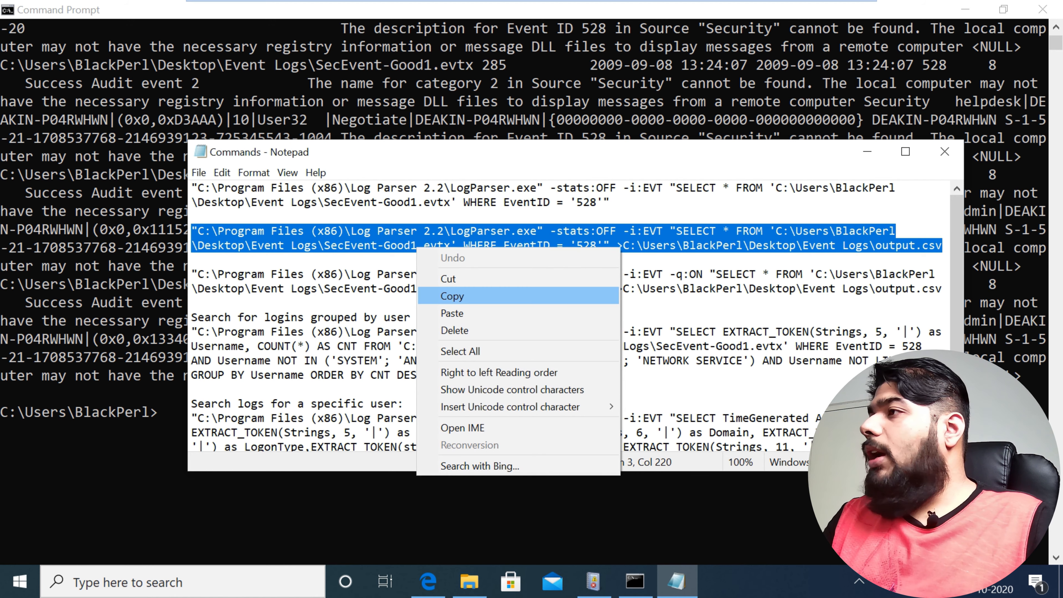
left_click(436, 295)
key("alt+Tab")
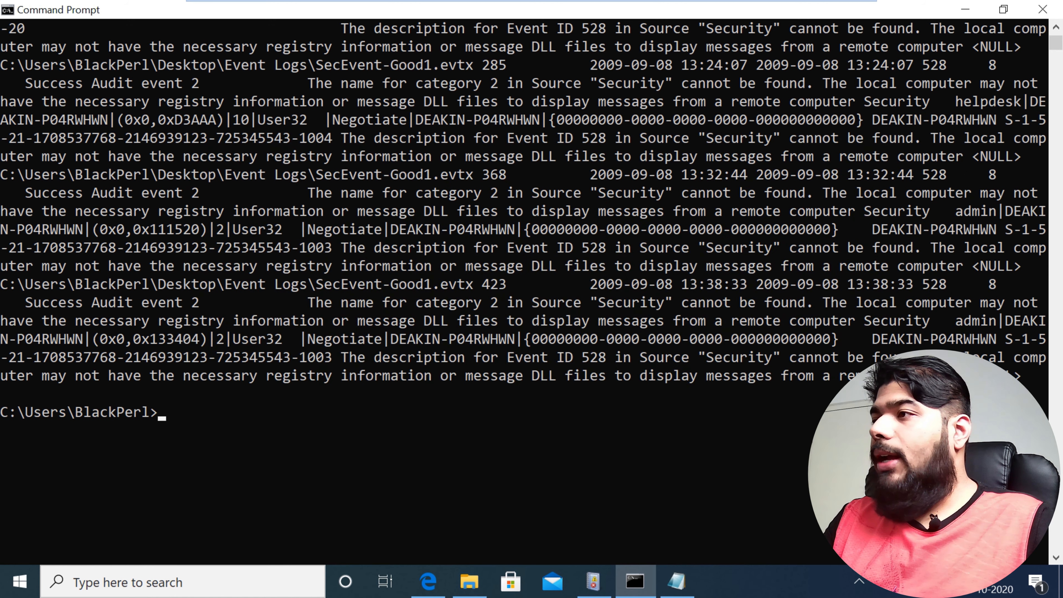
key("ctrl+v")
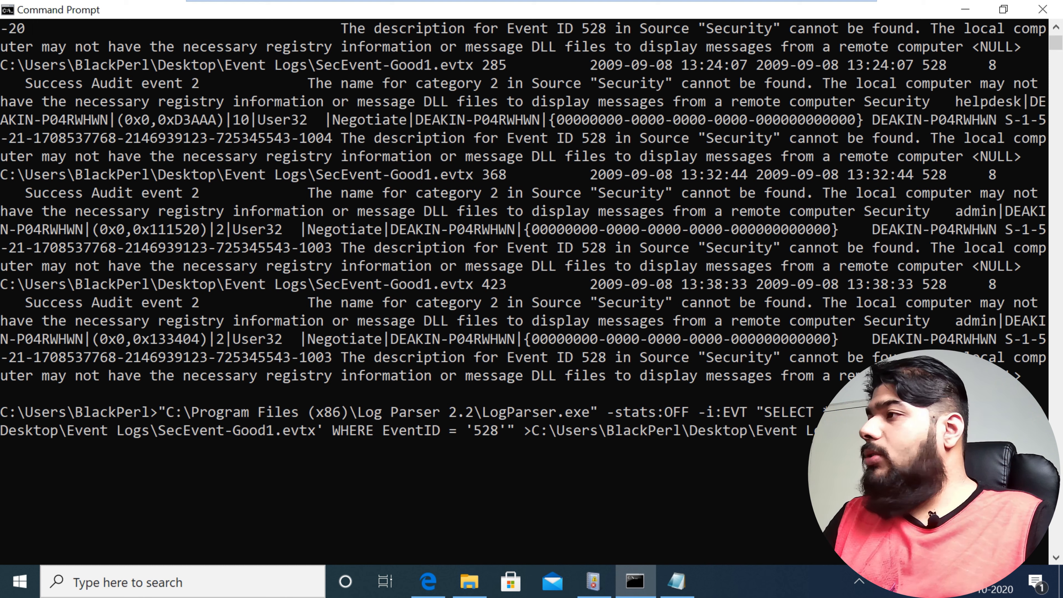
Step: Shorten the pasted command's redirect target to output.csv and run the query
key("BackSpace")
key("BackSpace")
key("BackSpace")
key("BackSpace")
key("BackSpace")
key("BackSpace")
key("BackSpace")
key("BackSpace")
key("BackSpace")
key("BackSpace")
key("BackSpace")
key("BackSpace")
key("BackSpace")
key("BackSpace")
key("BackSpace")
key("BackSpace")
key("BackSpace")
key("BackSpace")
key("BackSpace")
key("BackSpace")
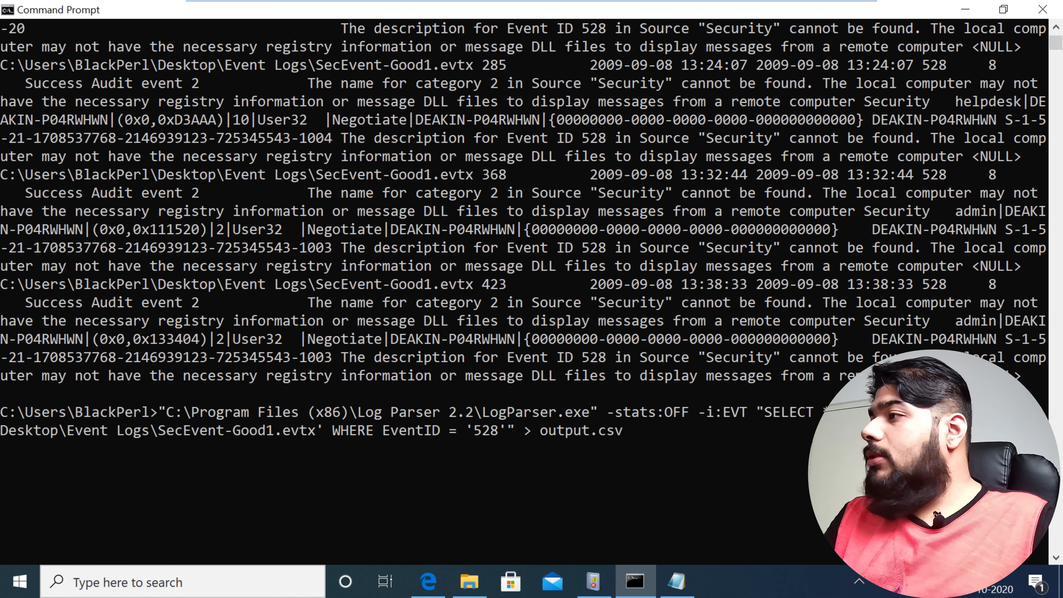
key("Right")
key("Right")
key("Right")
key("Right")
key("Return")
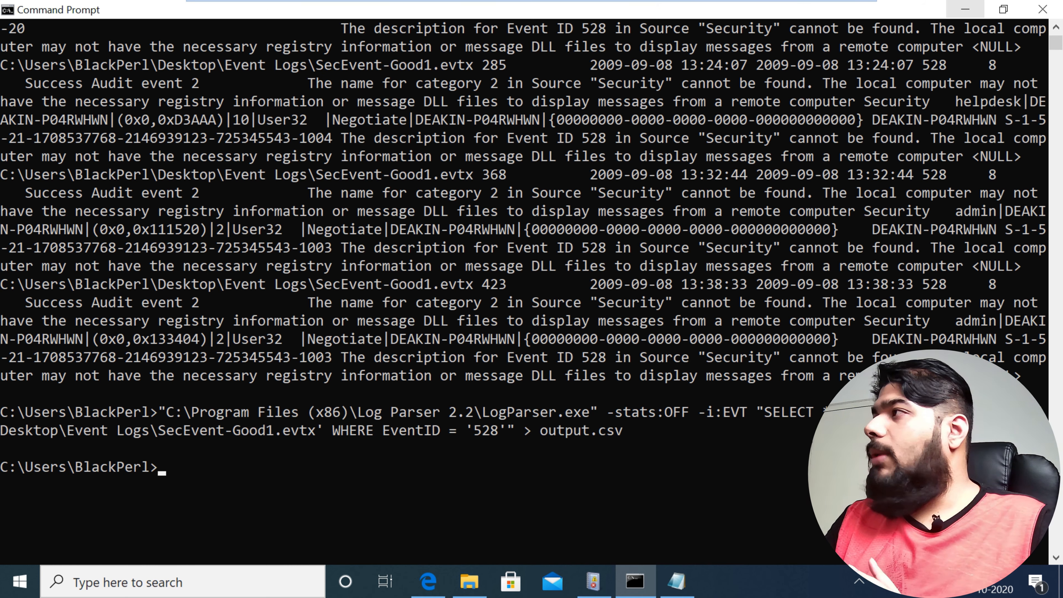
Step: Minimize the Command Prompt and search Windows for the output file to check its location, then close the search
left_click(964, 9)
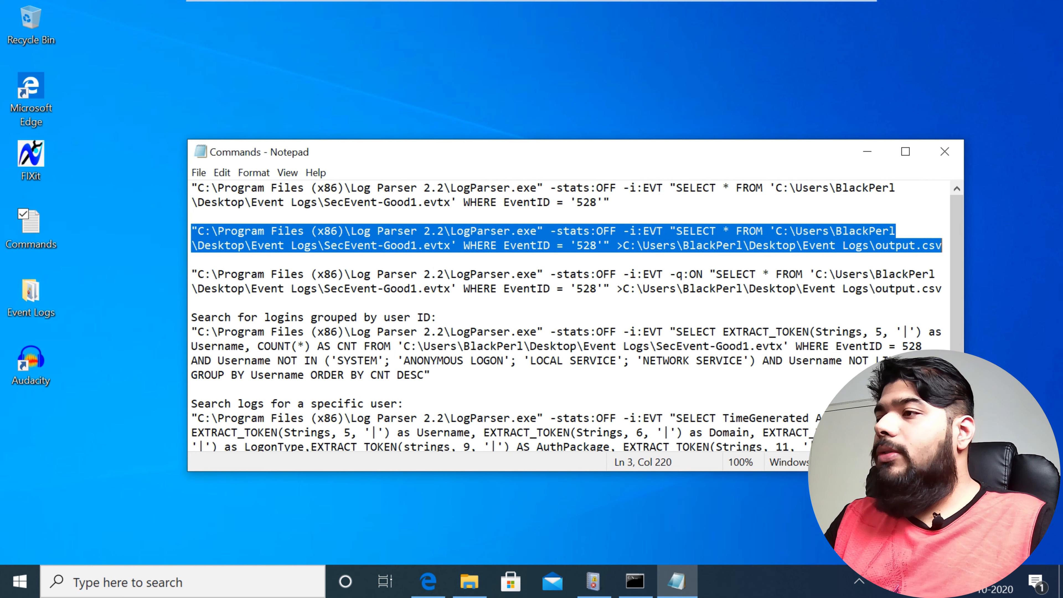
key("super")
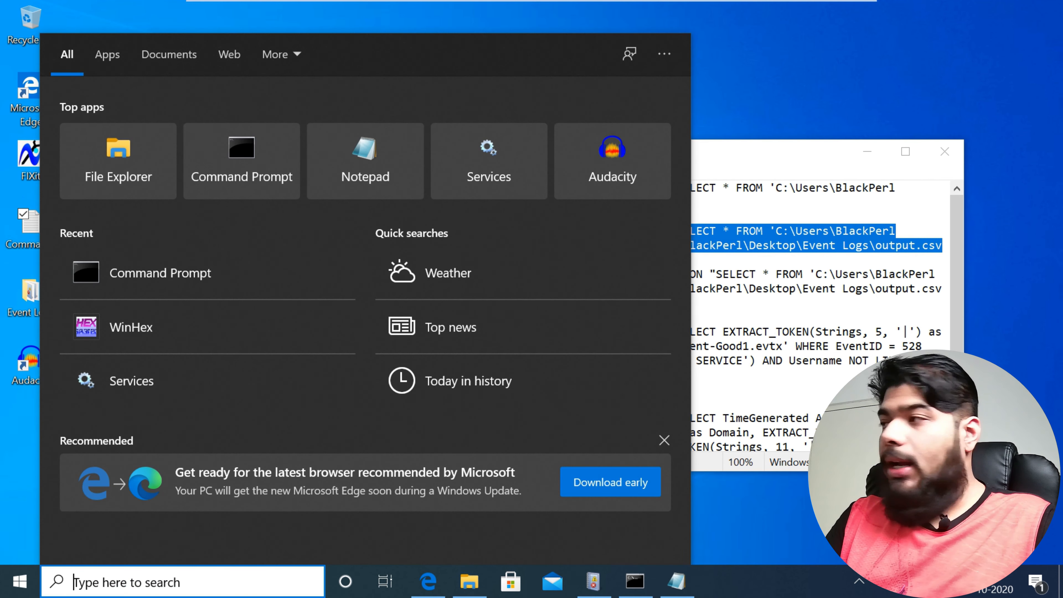
type("o")
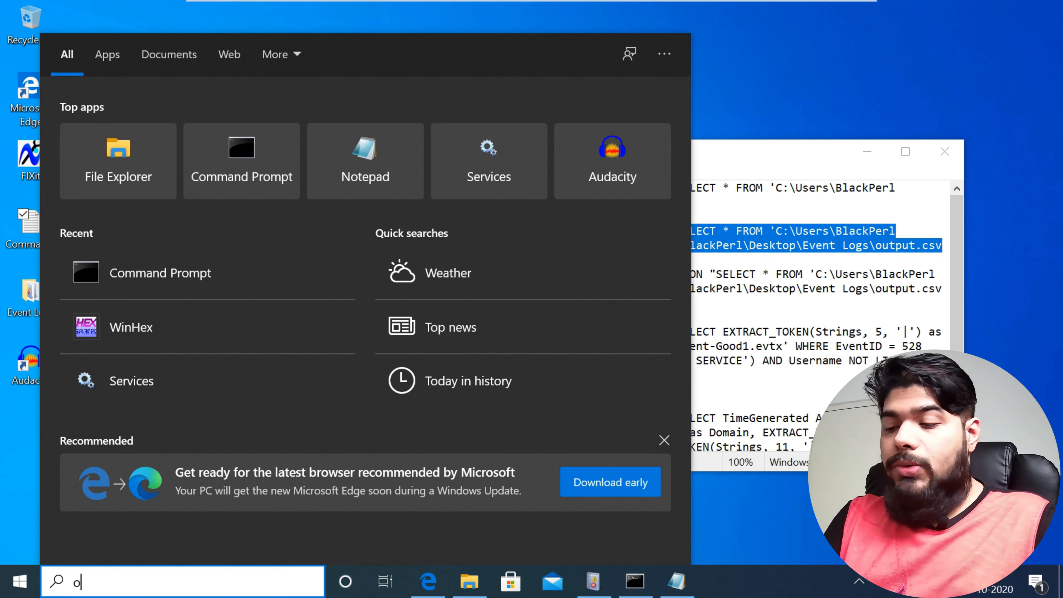
type("utp")
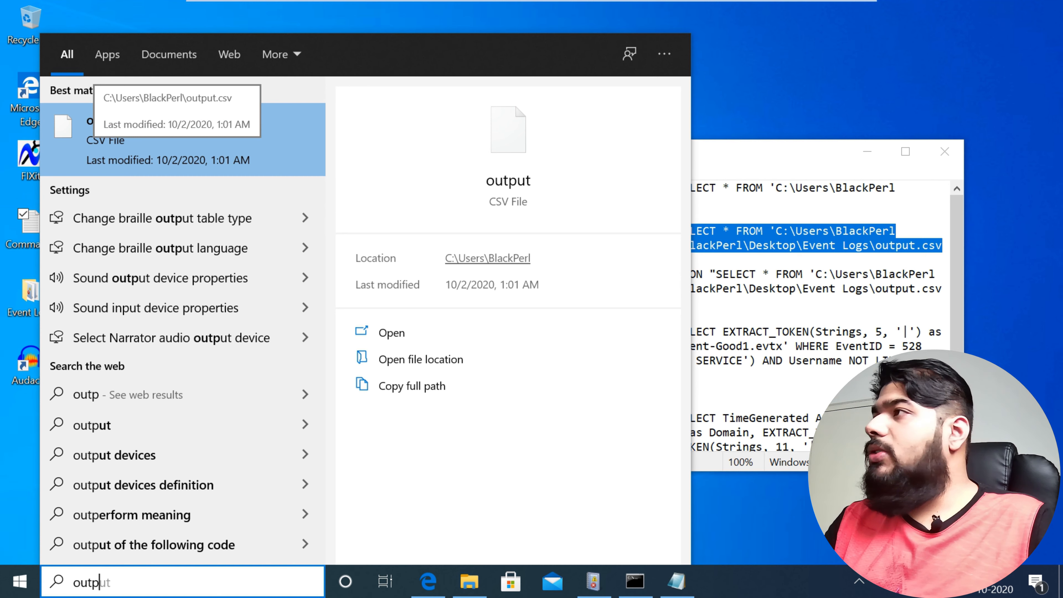
key("Escape")
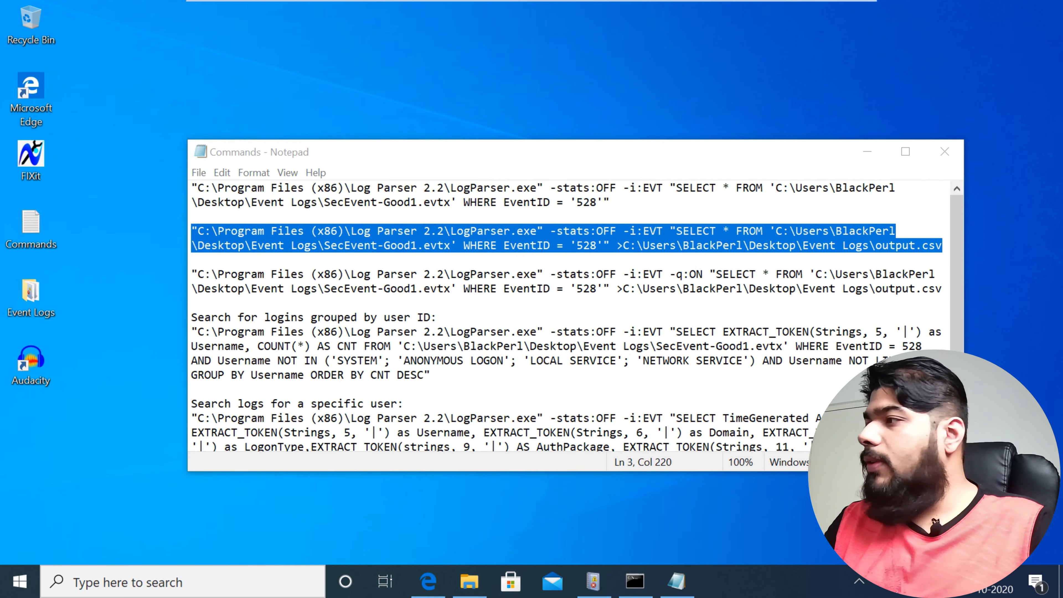
Step: Return to the Command Prompt and examine the pipe delimiters separating the string fields in event record 368
left_click(634, 581)
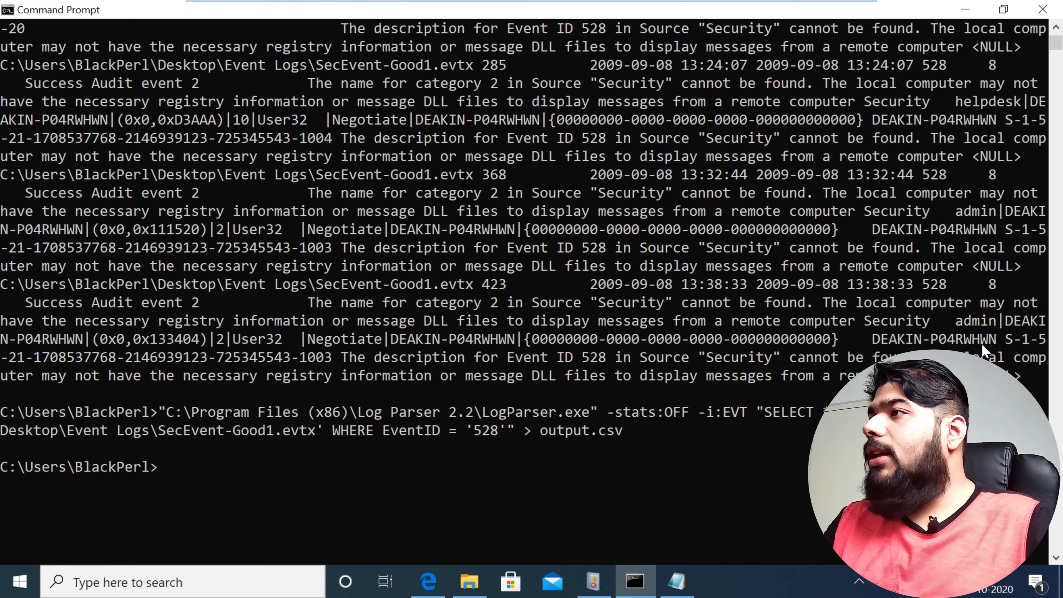
mouse_move(303, 193)
left_mouse_down()
mouse_move(334, 247)
mouse_move(365, 266)
left_mouse_up()
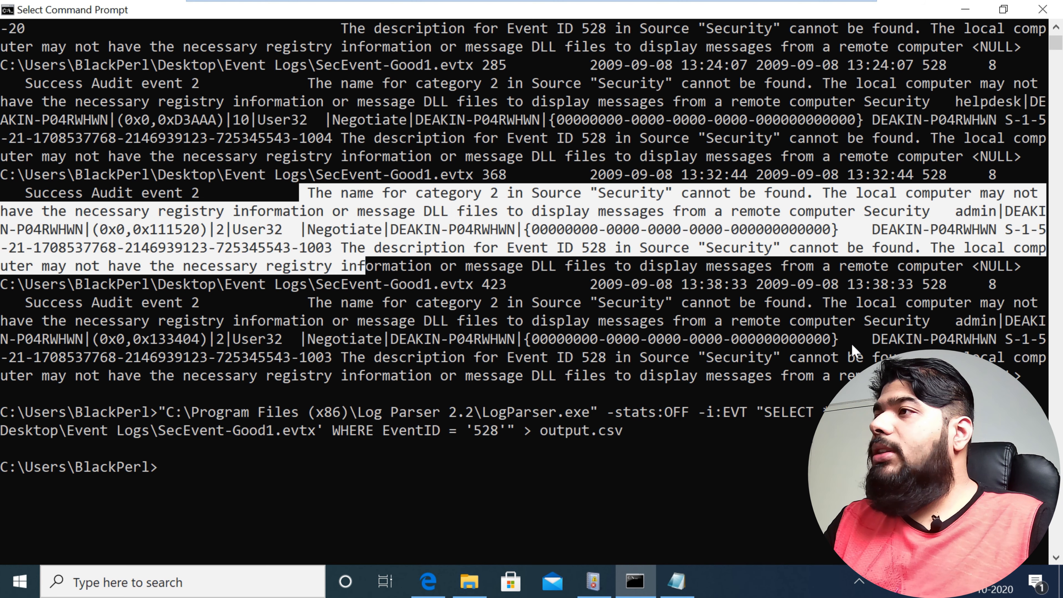
left_click(212, 230)
left_click(228, 230)
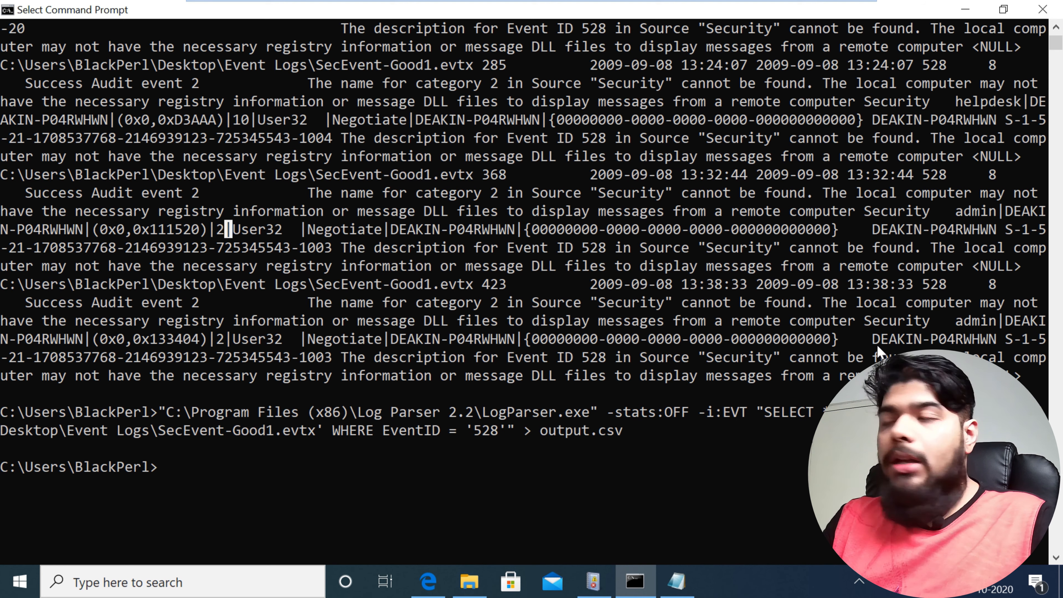
left_click(303, 229)
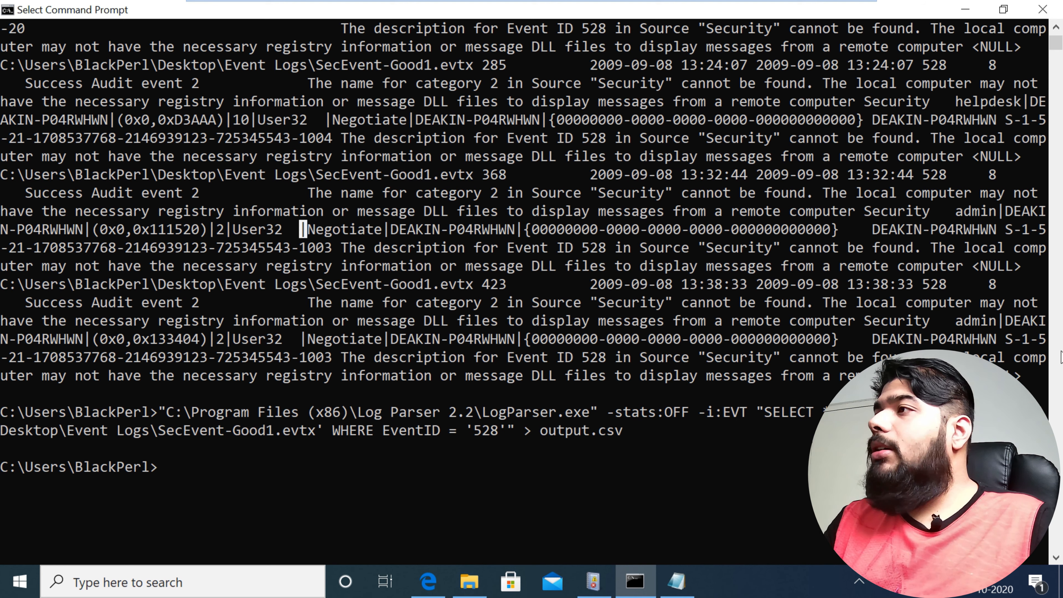
left_click(386, 229)
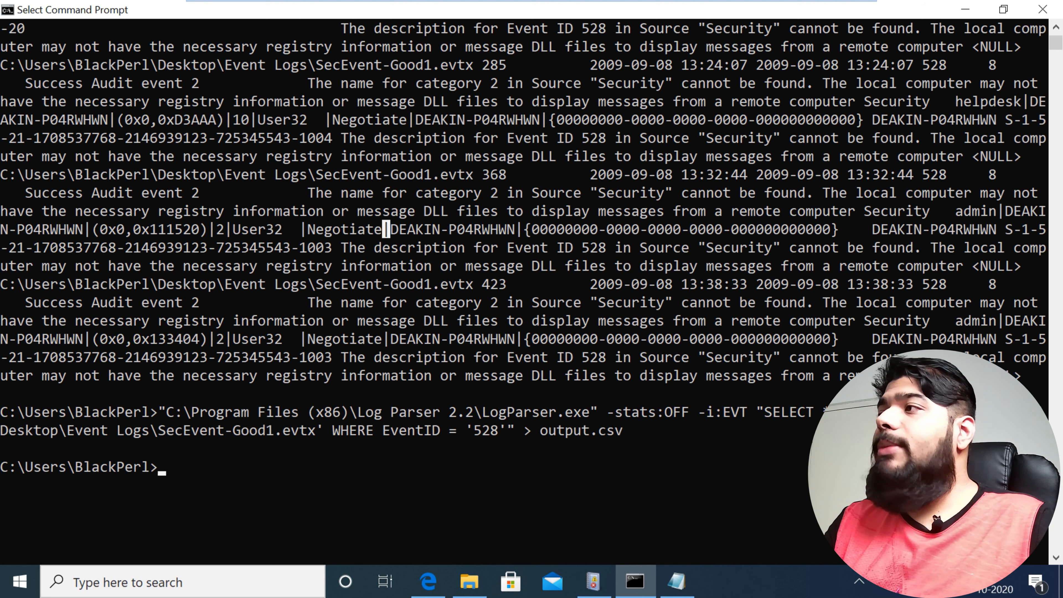
left_click(519, 230)
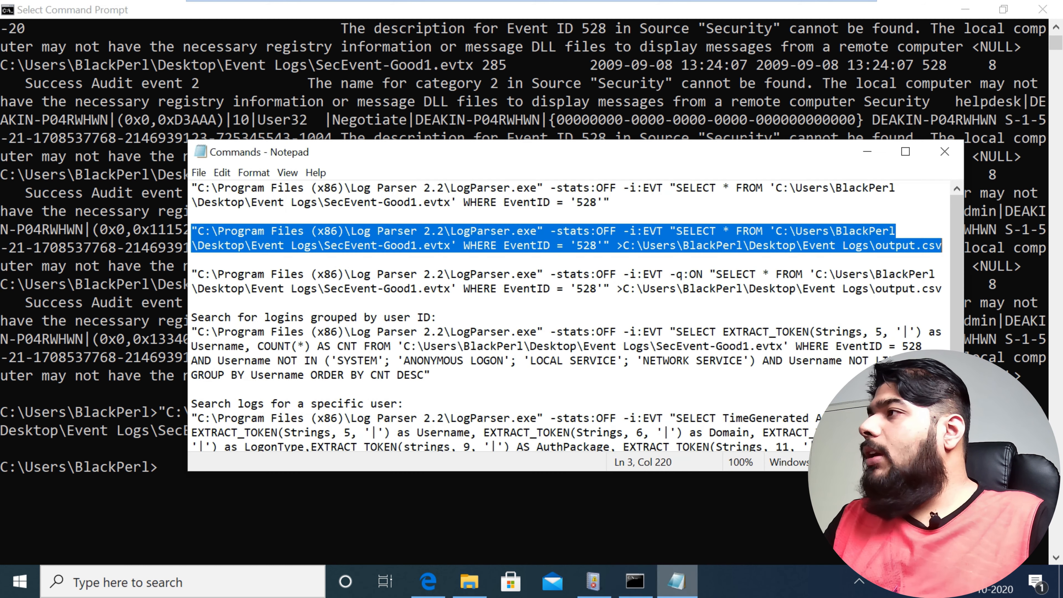
Step: Look over the remaining queries in the Commands file, then clear the Command Prompt screen with cls
left_click(677, 581)
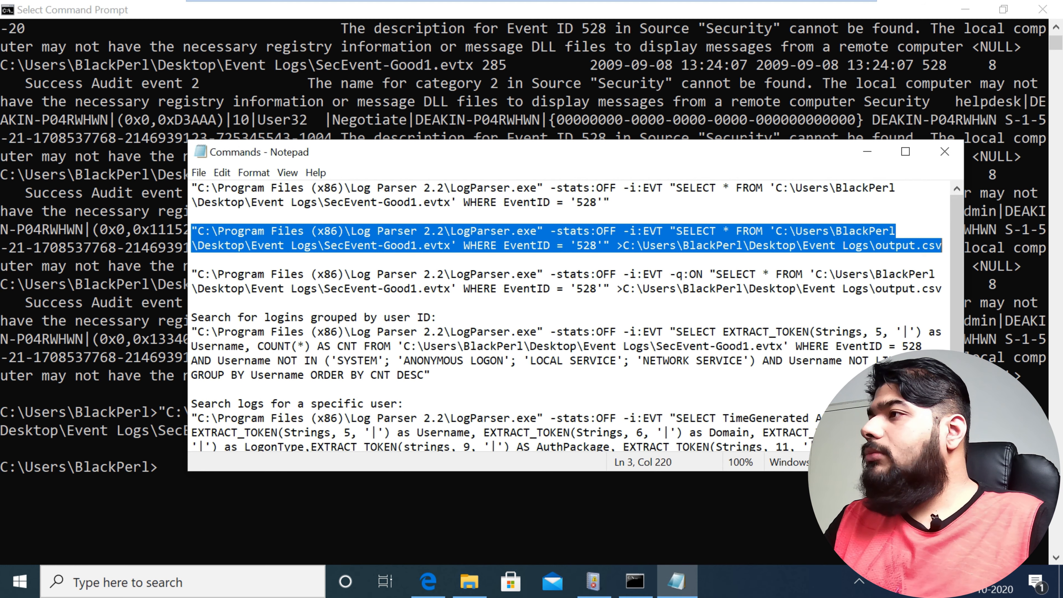
scroll(576, 316, "down", 2)
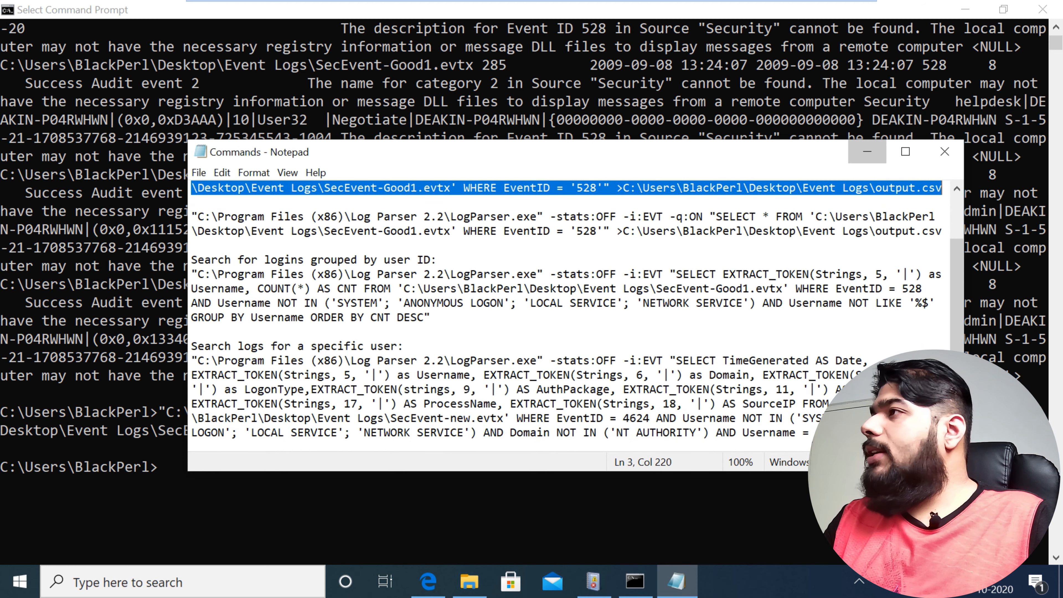
left_click(867, 152)
type("cls")
key("Return")
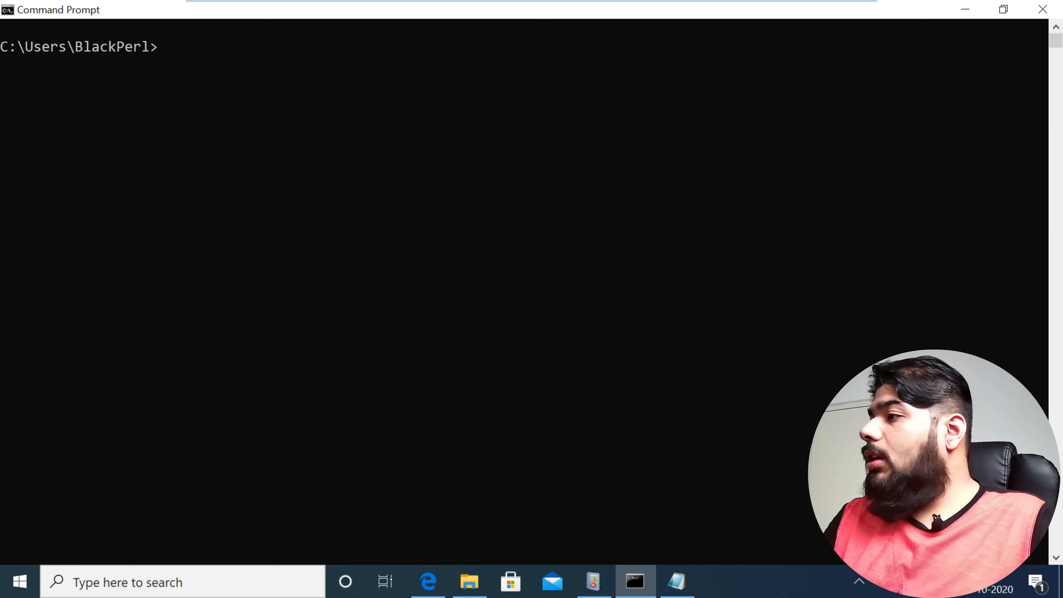
Step: Copy the "Search for logins grouped by user ID" command from the Commands file and paste it into the Command Prompt
left_click(676, 581)
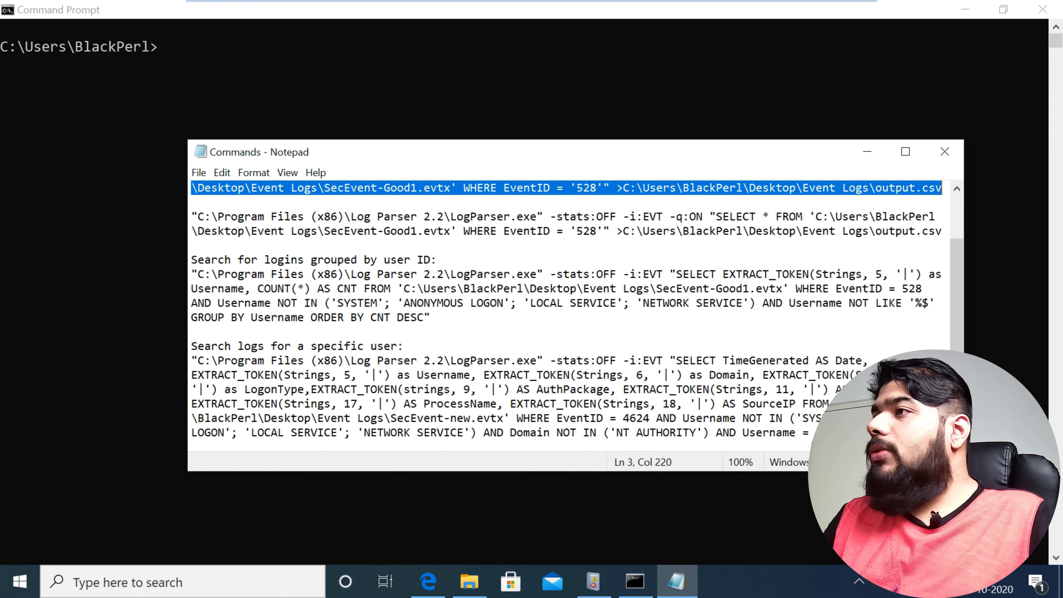
left_click_drag(191, 275, 431, 318)
key("ctrl+c")
left_click(867, 152)
key("ctrl+v")
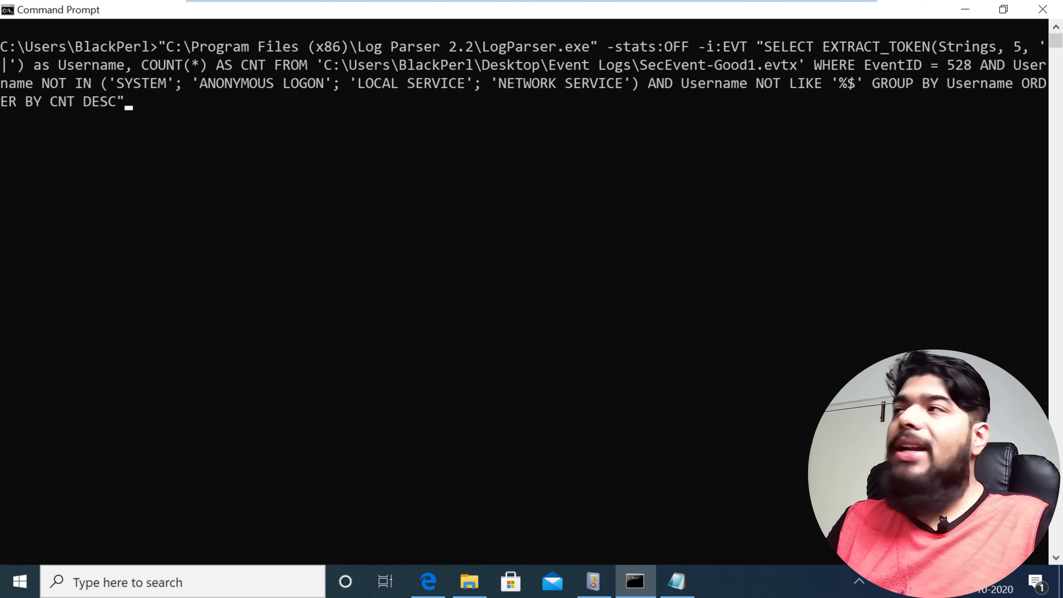
Step: Maximize the Commands file and examine the grouped-logins query's EXTRACT_TOKEN(Strings, 5, '|') expression and its Username alias
left_click(677, 581)
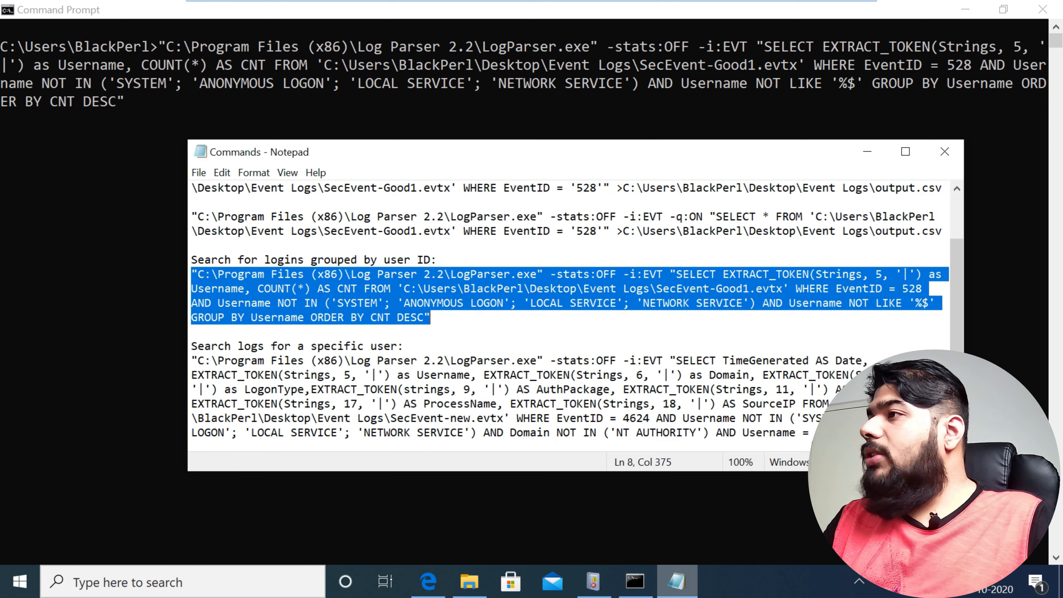
left_click(410, 317)
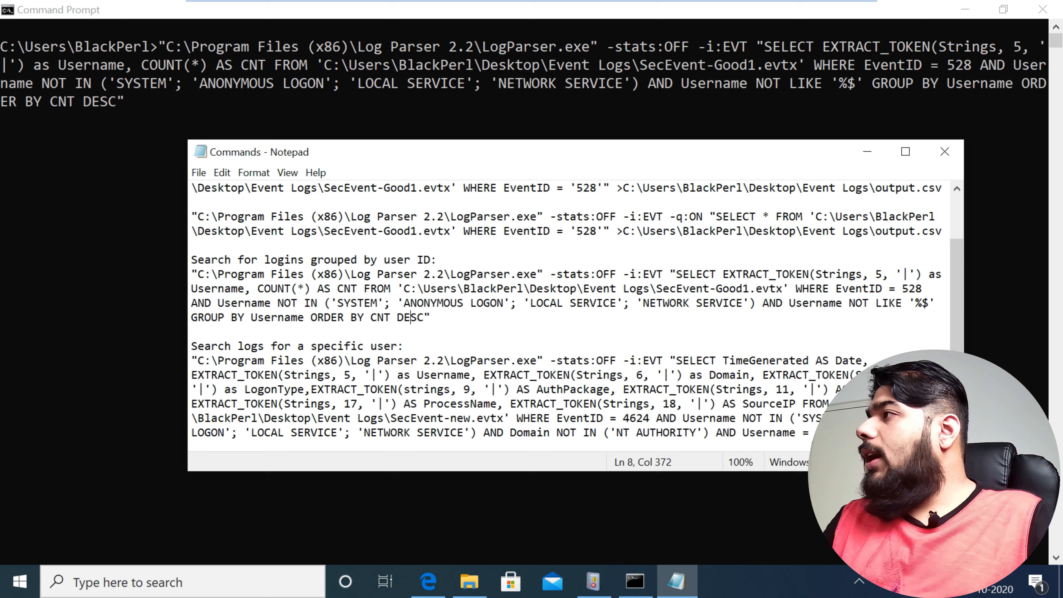
left_click(906, 152)
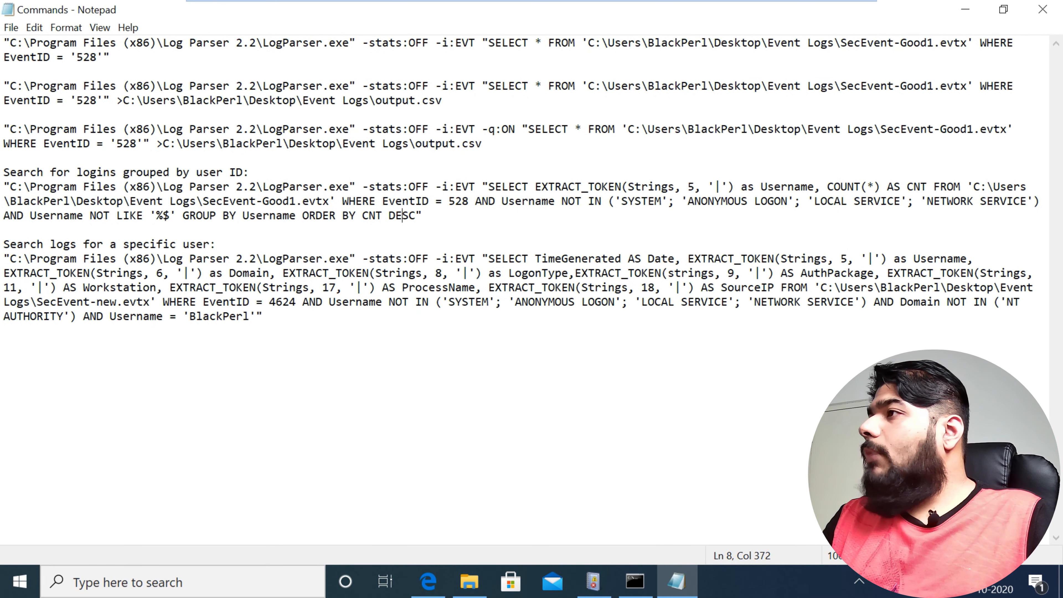
left_click(429, 201)
left_click_drag(263, 187, 581, 187)
left_click(601, 201)
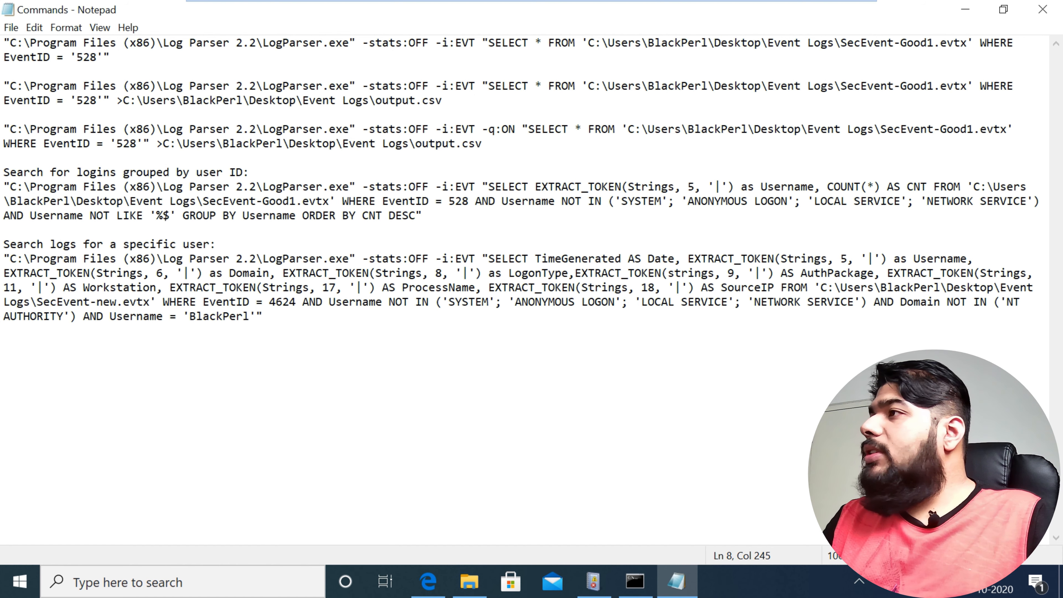
left_click_drag(488, 187, 688, 187)
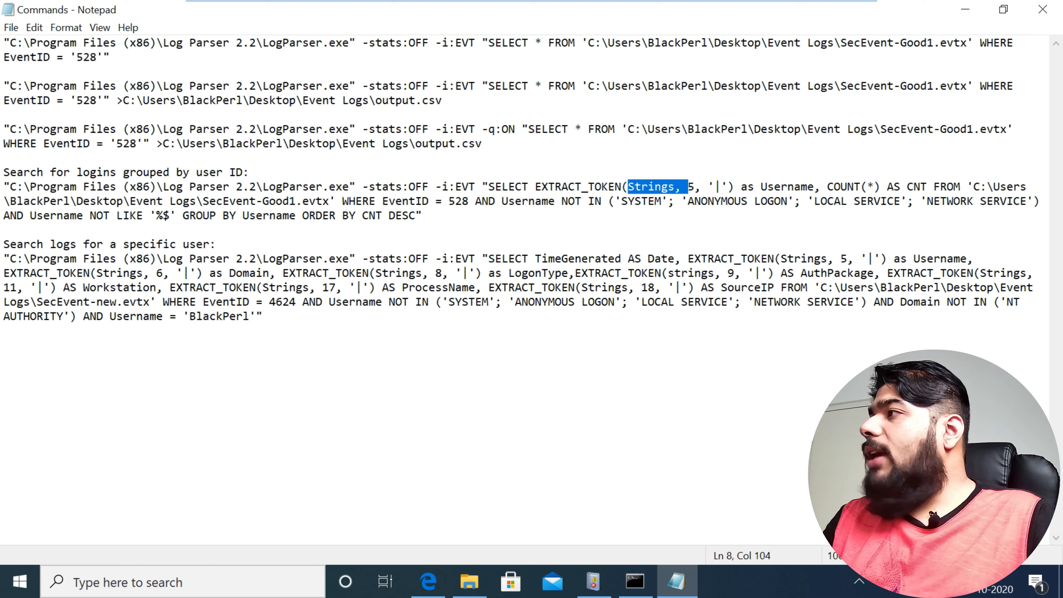
left_click_drag(754, 187, 828, 187)
left_click(423, 216)
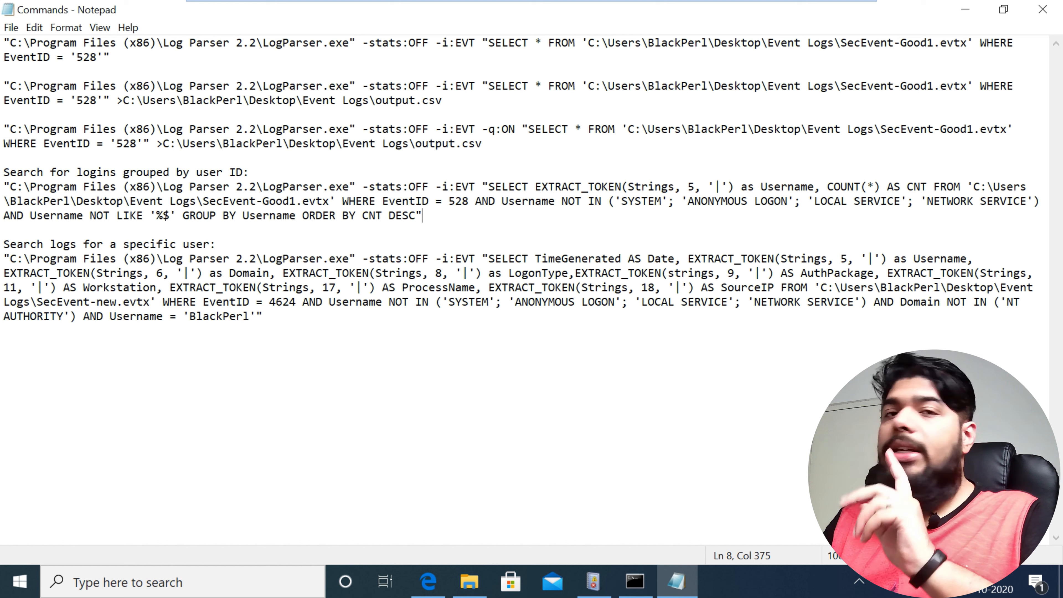
Step: Examine the grouped-logins query's Username exclusions: the NOT IN list of SYSTEM, ANONYMOUS LOGON, LOCAL SERVICE and NETWORK SERVICE, and NOT LIKE '%$'
left_click_drag(621, 202, 1034, 201)
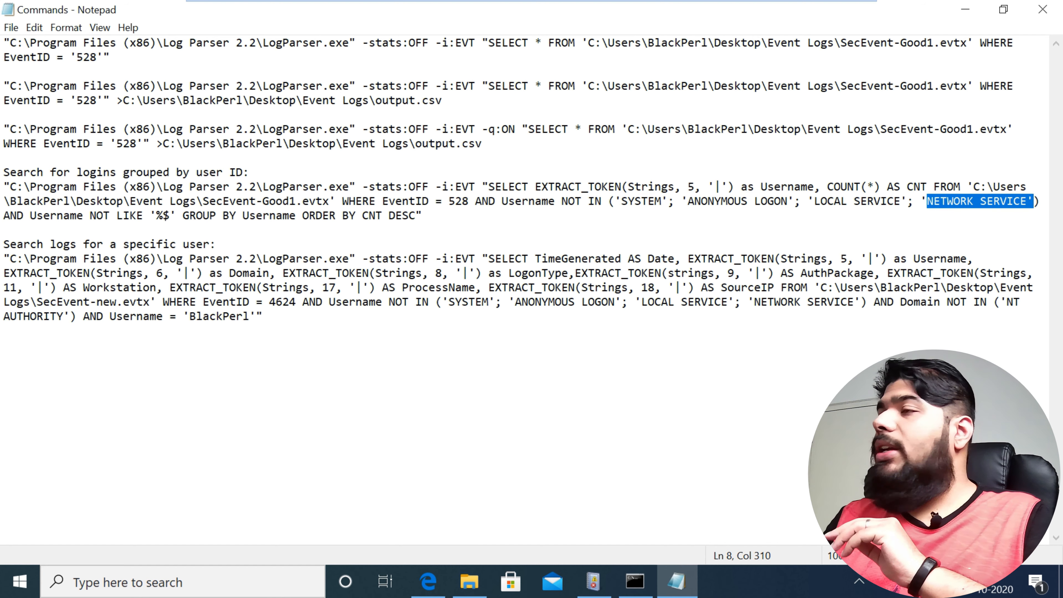
left_click_drag(28, 216, 178, 216)
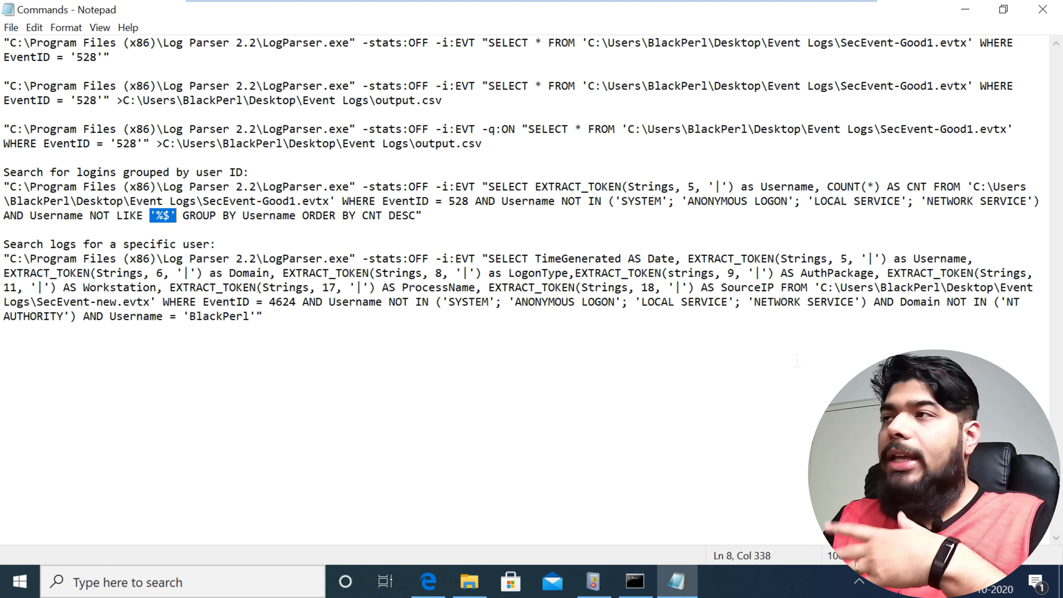
key("Right")
key("Right")
key("Right")
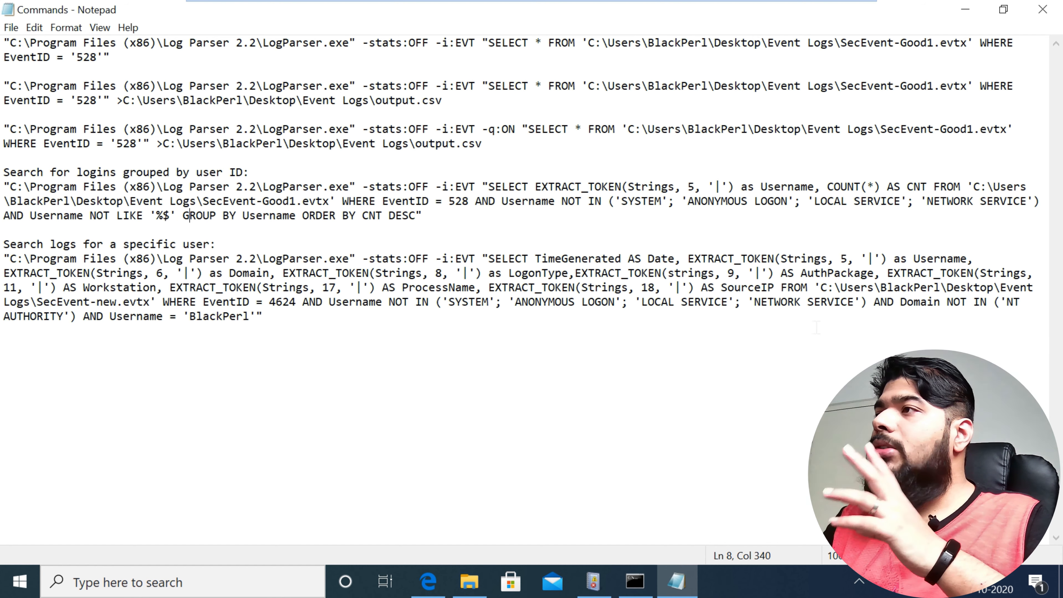
left_click_drag(622, 201, 1026, 201)
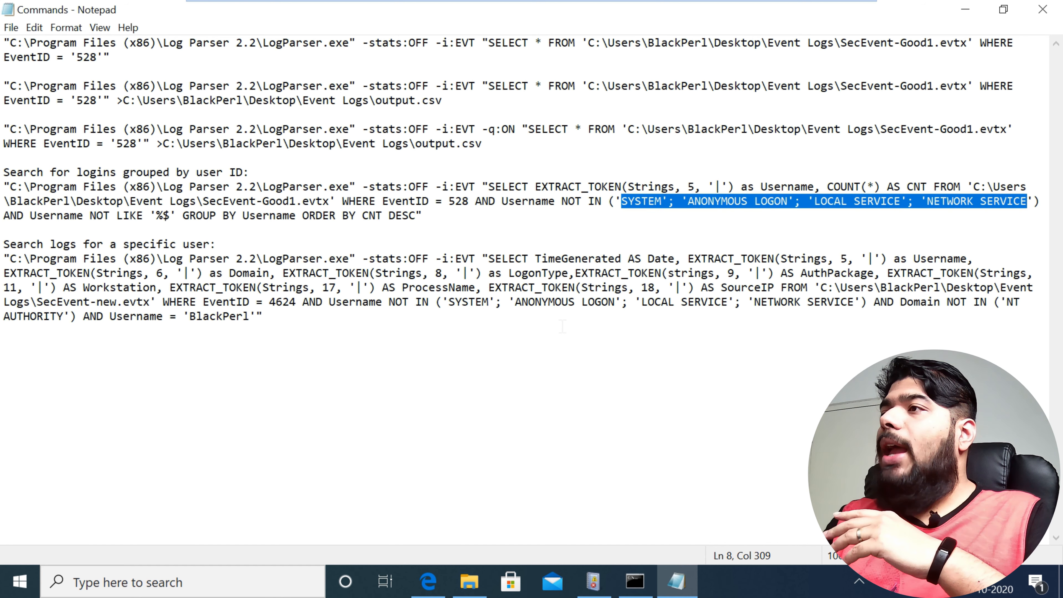
Step: Check the grouped-logins query's GROUP BY Username ORDER BY CNT DESC clause, then run the pasted query in the Command Prompt
left_click_drag(10, 215, 408, 216)
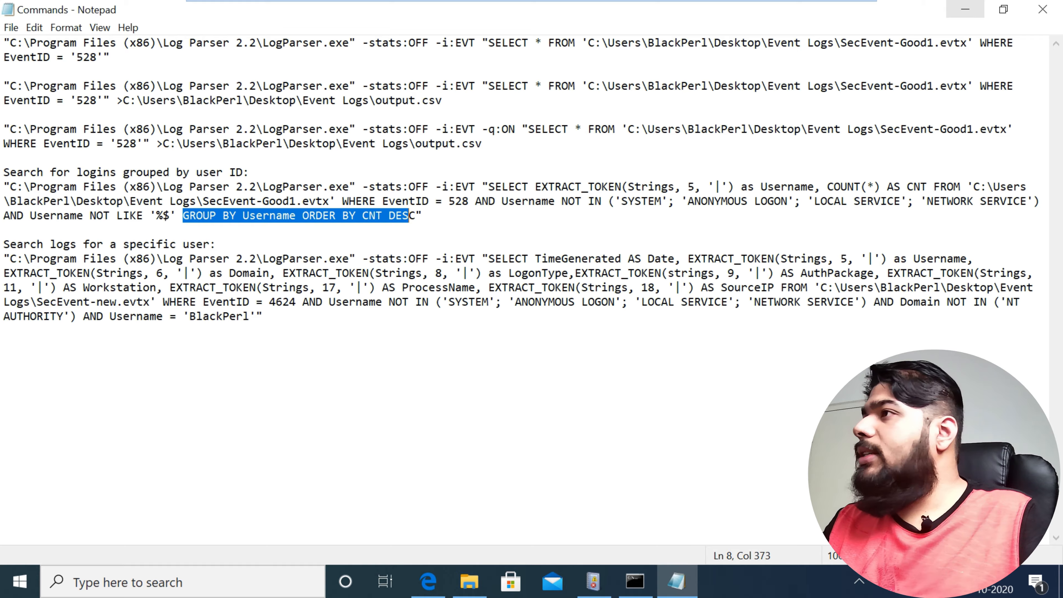
key("alt+Tab")
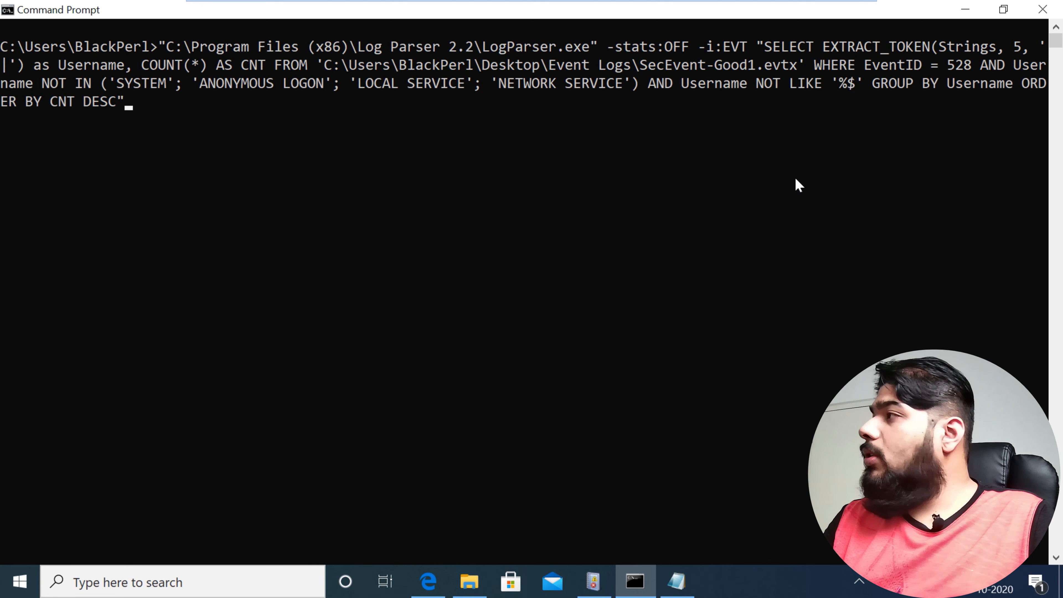
key("Return")
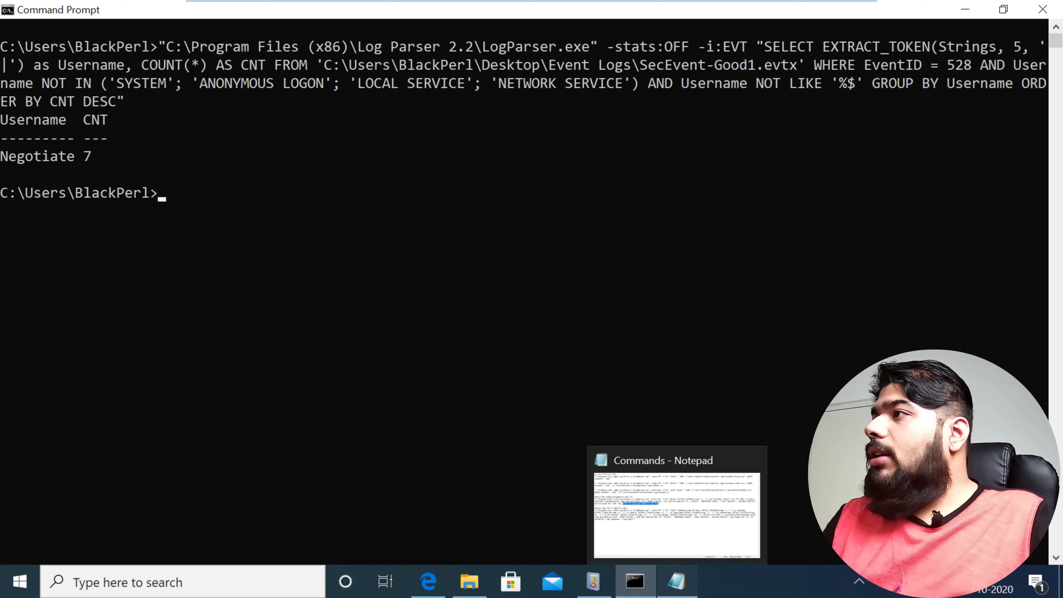
Step: Try to open the SecEvent-New log from the Event Logs folder, then close the new Event Viewer window
left_click(677, 581)
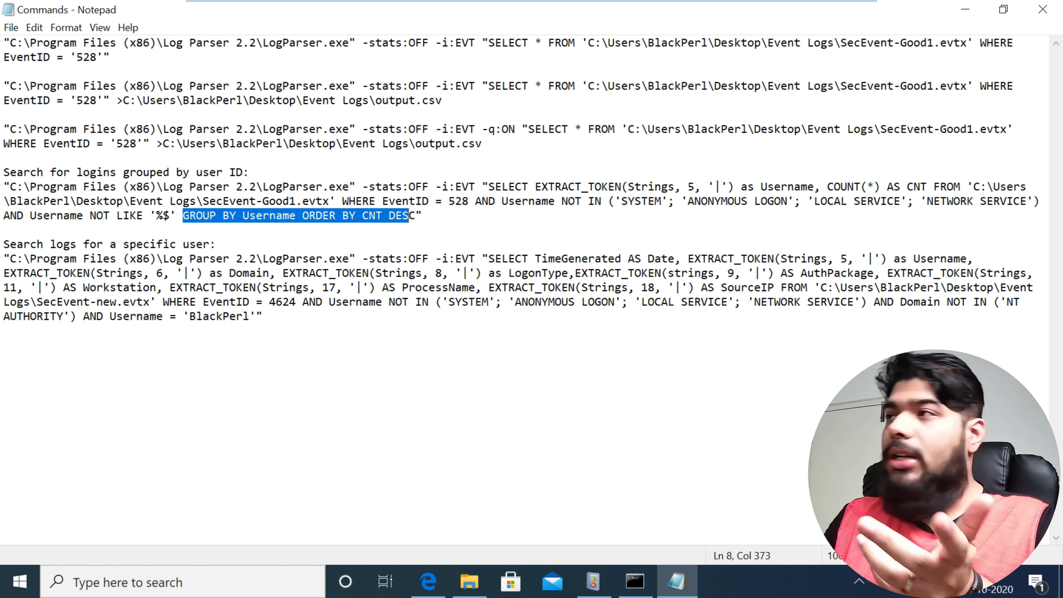
left_click(169, 100)
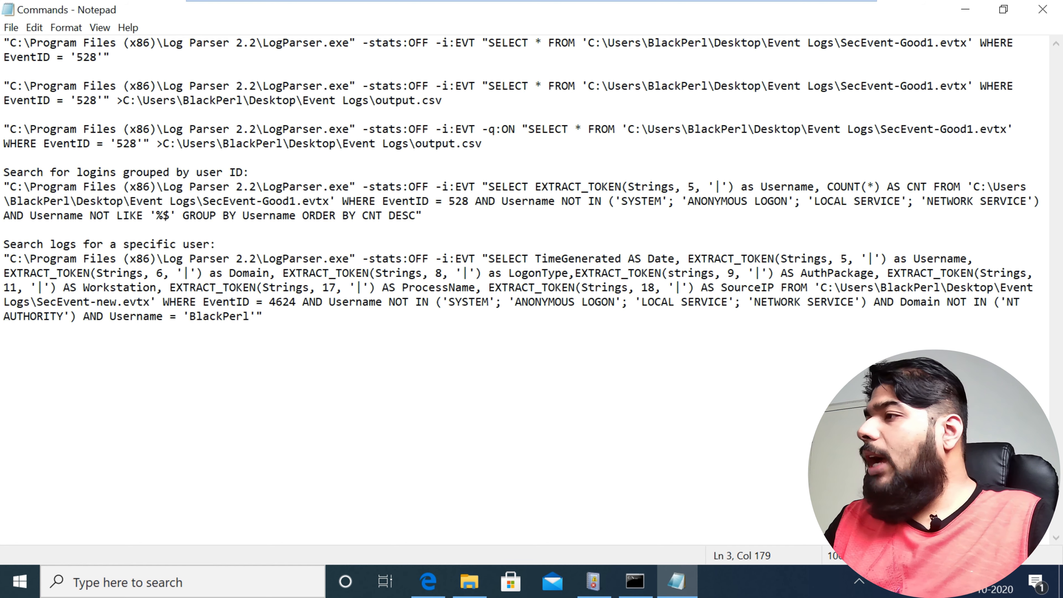
left_click(469, 581)
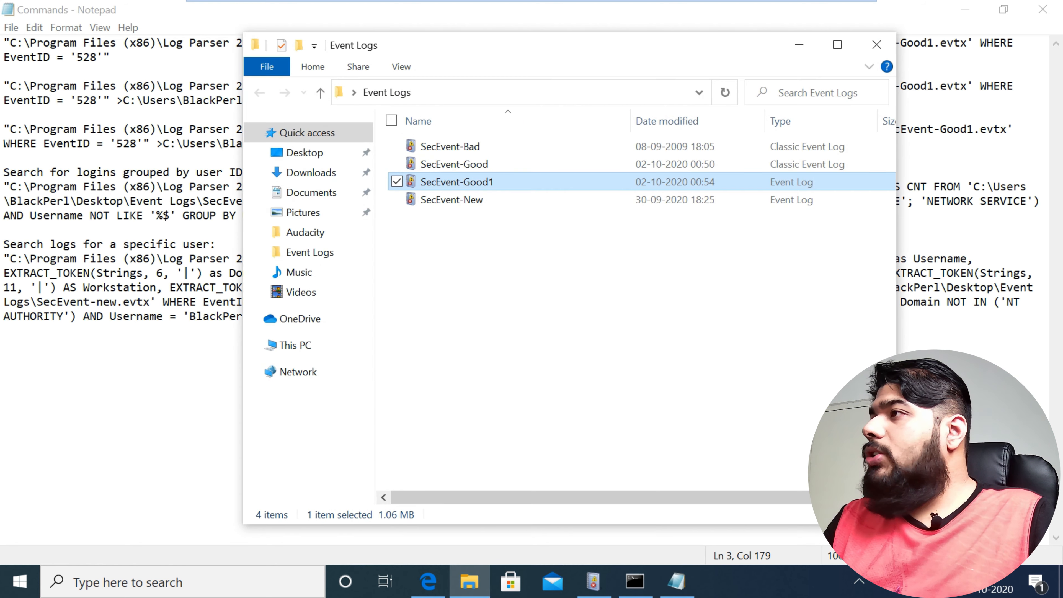
key("Down")
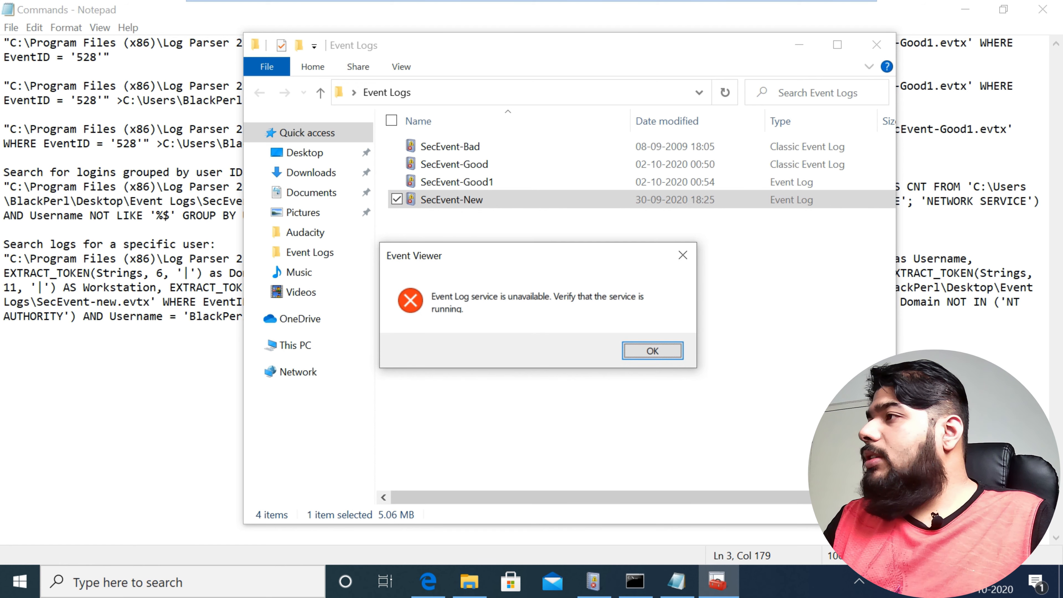
key("Return")
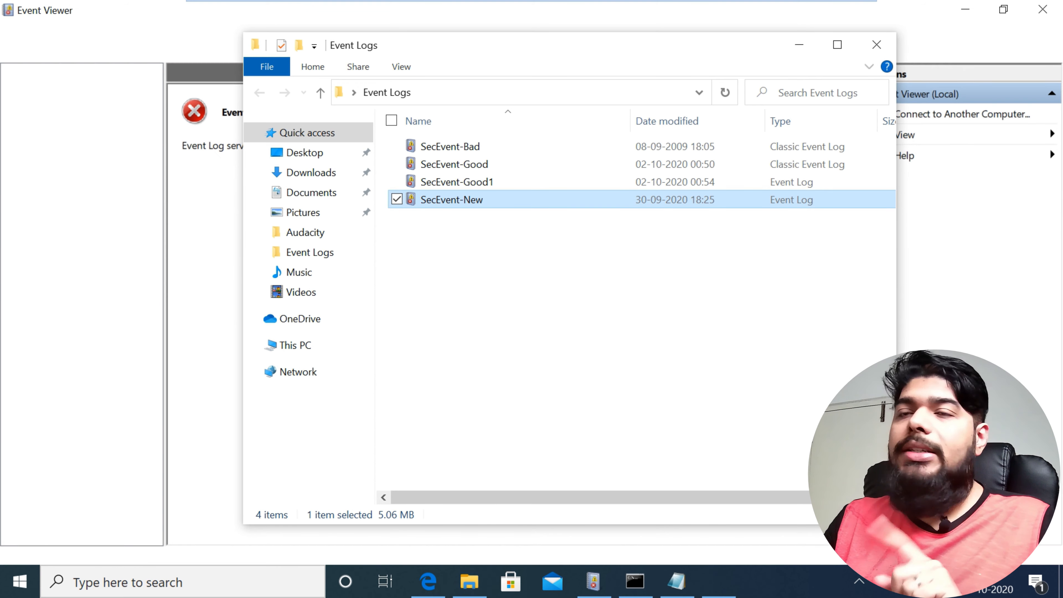
left_click(946, 377)
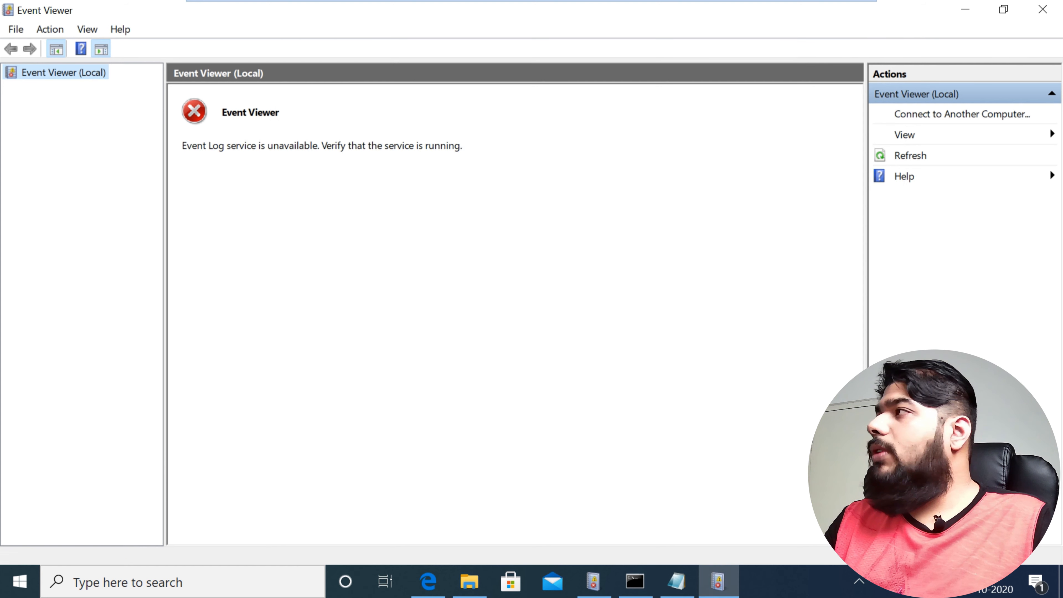
left_click(1043, 10)
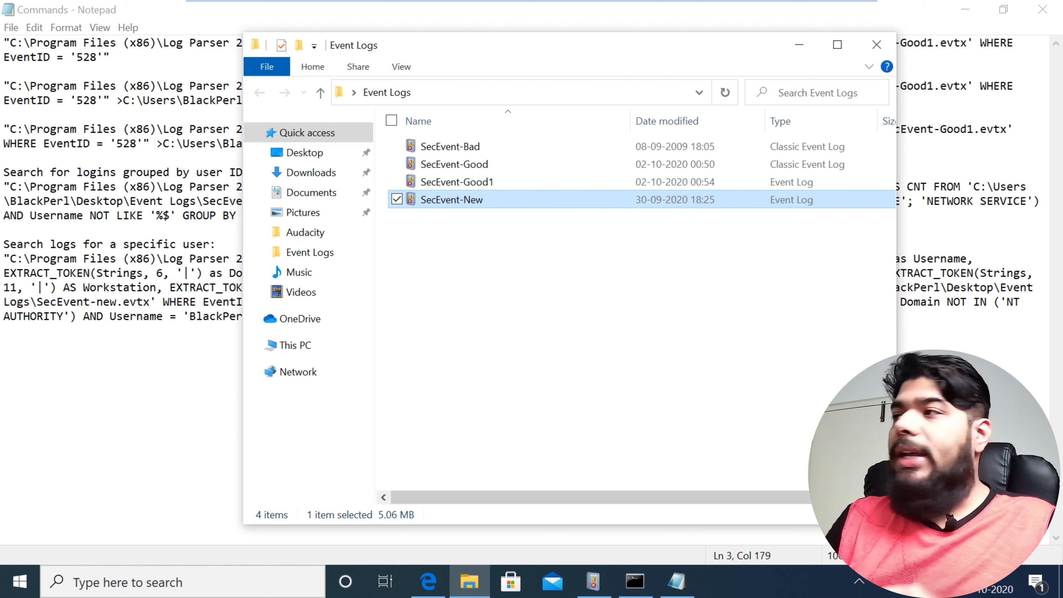
Step: Open the Services console and start the Windows Event Log service, then minimize the console
left_click(182, 582)
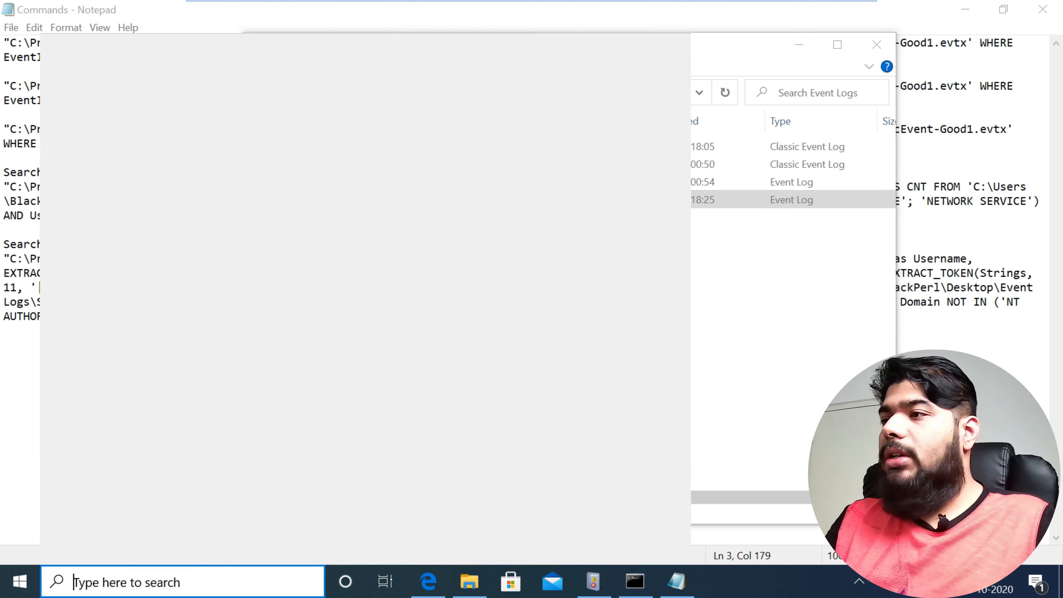
type("s")
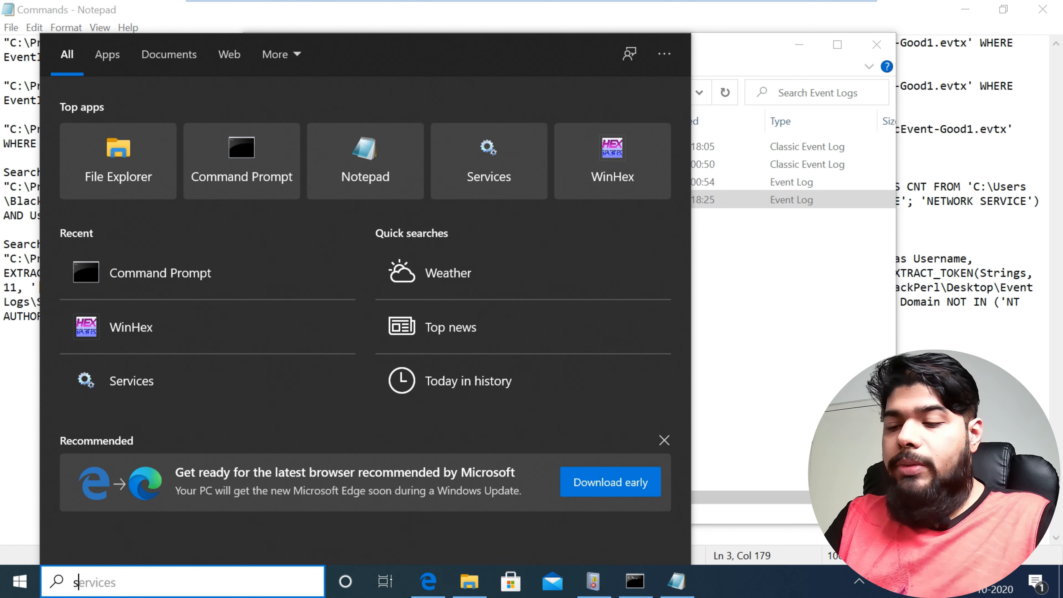
type("eri")
key("Escape")
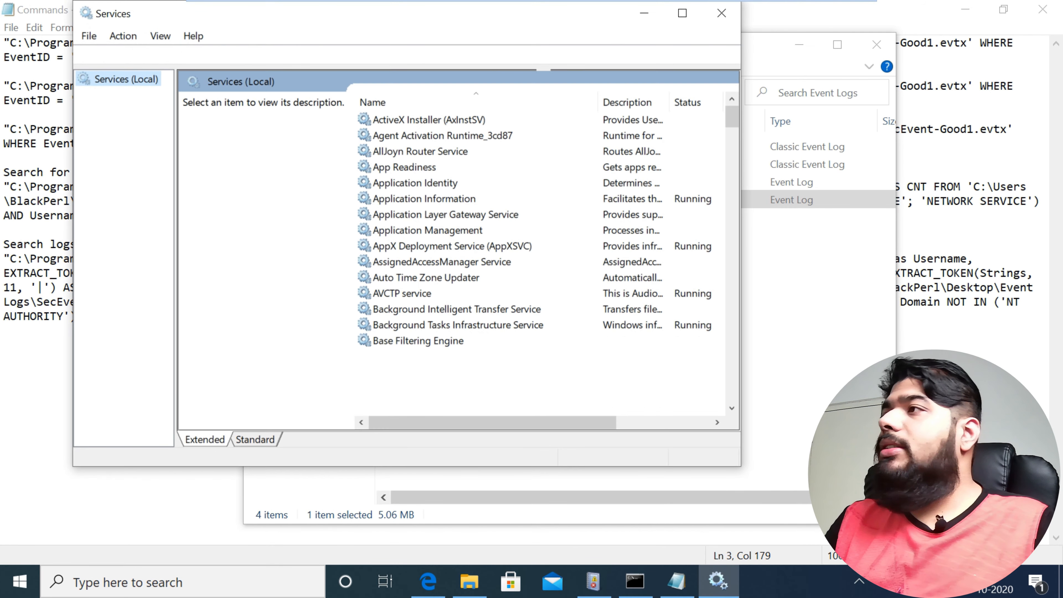
scroll(539, 260, "down", 20)
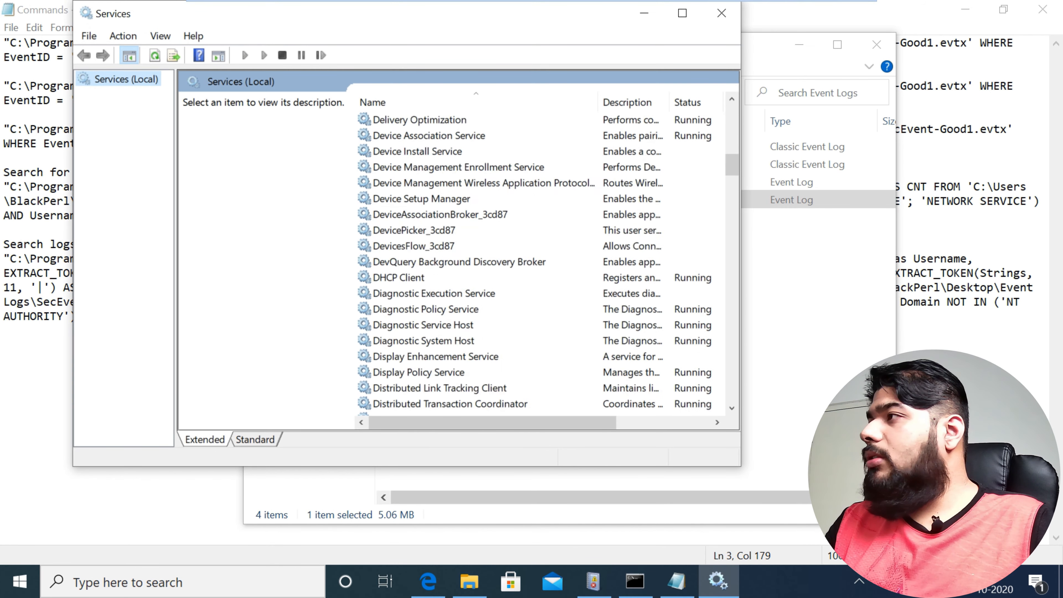
scroll(540, 259, "down", 20)
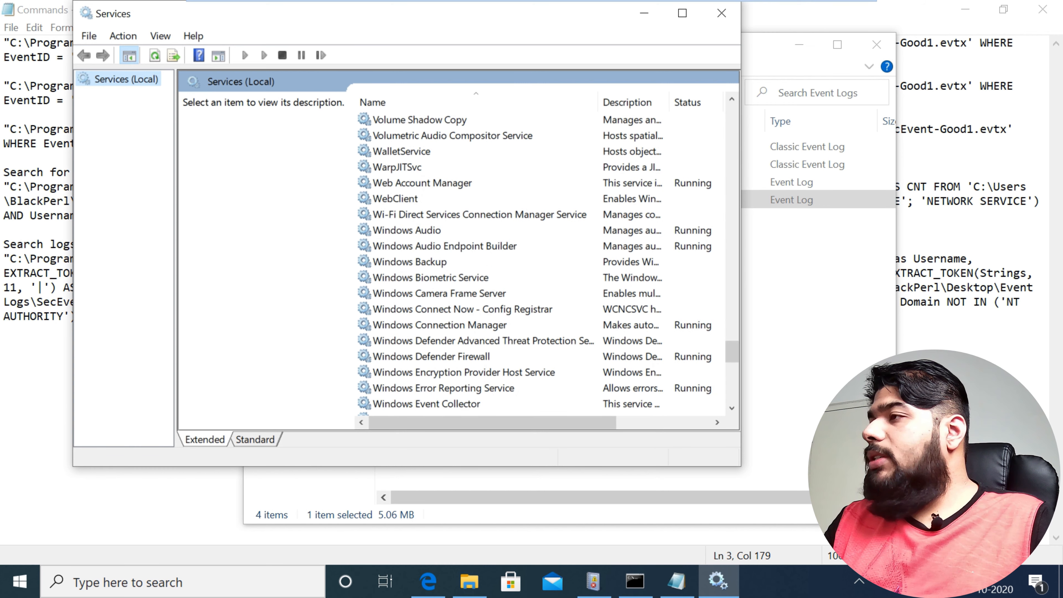
scroll(540, 260, "down", 4)
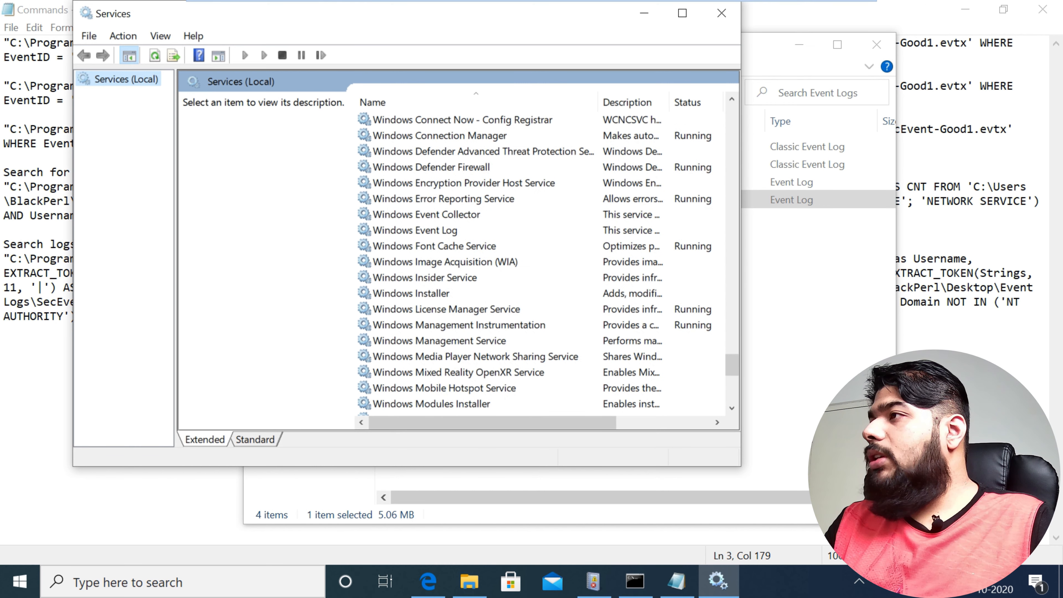
left_click(628, 230)
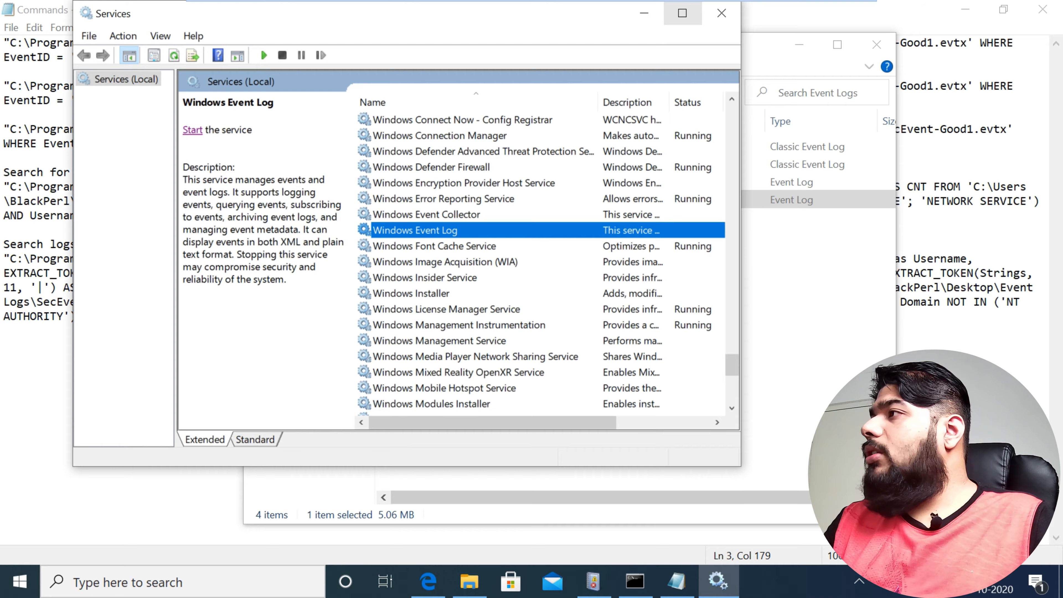
left_click(682, 13)
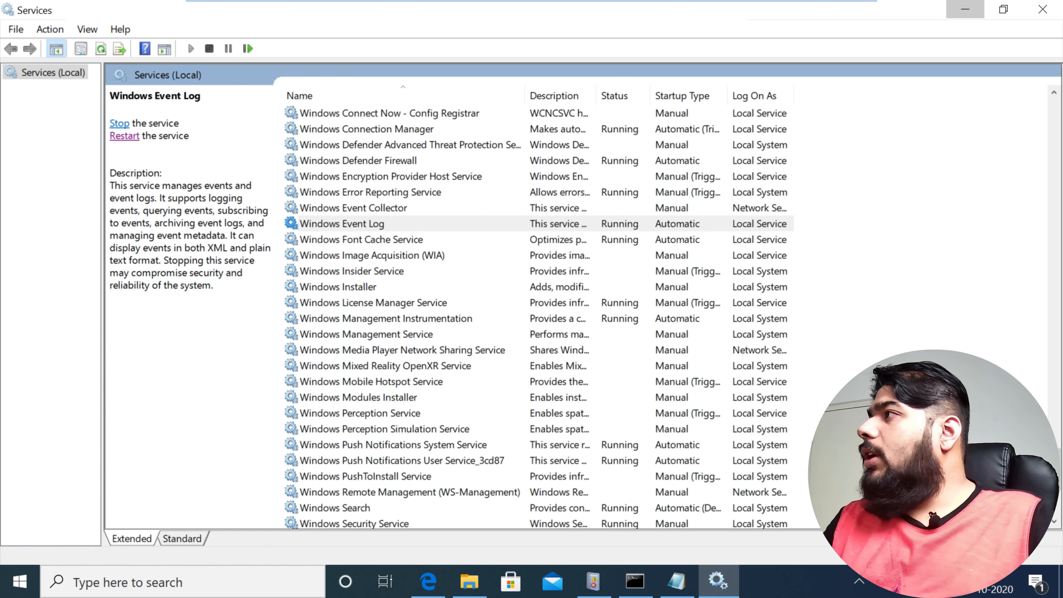
left_click(965, 9)
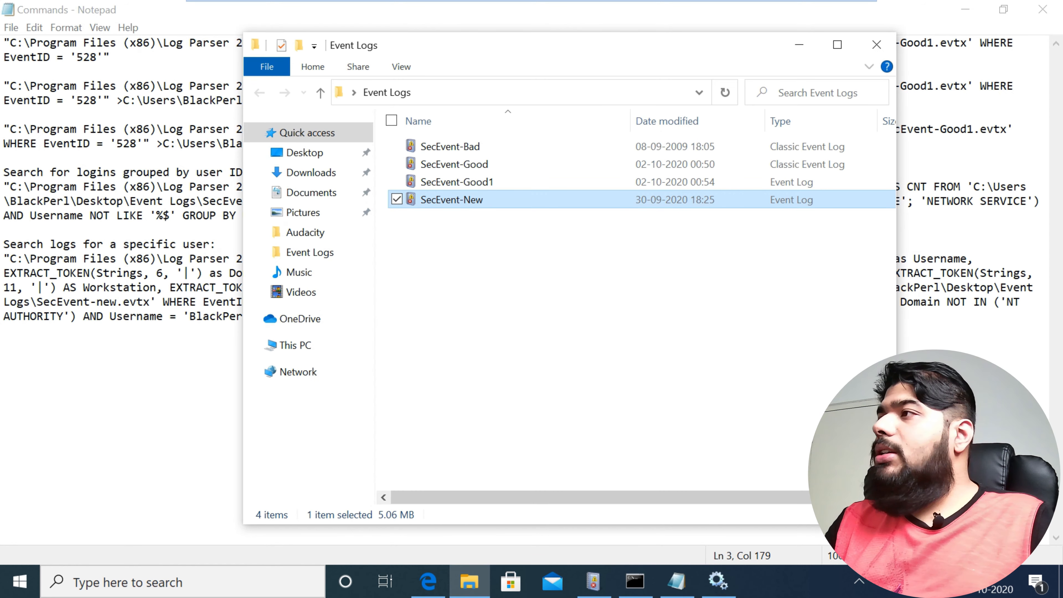
Step: Close the Event Viewer window showing SecEvent-Good1 and open the SecEvent-New log in Event Viewer
left_click(593, 581)
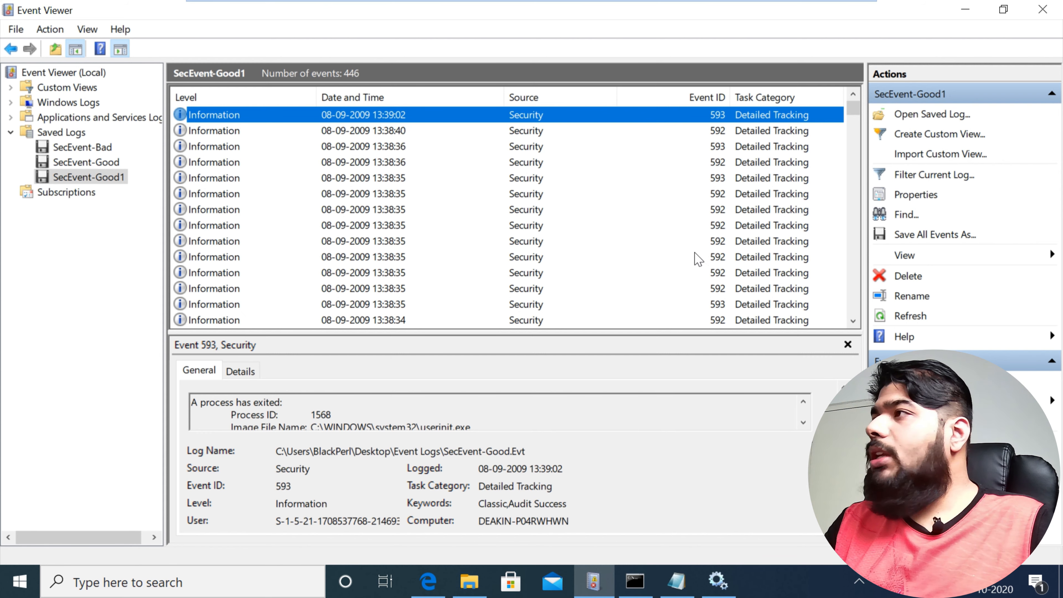
left_click(1042, 9)
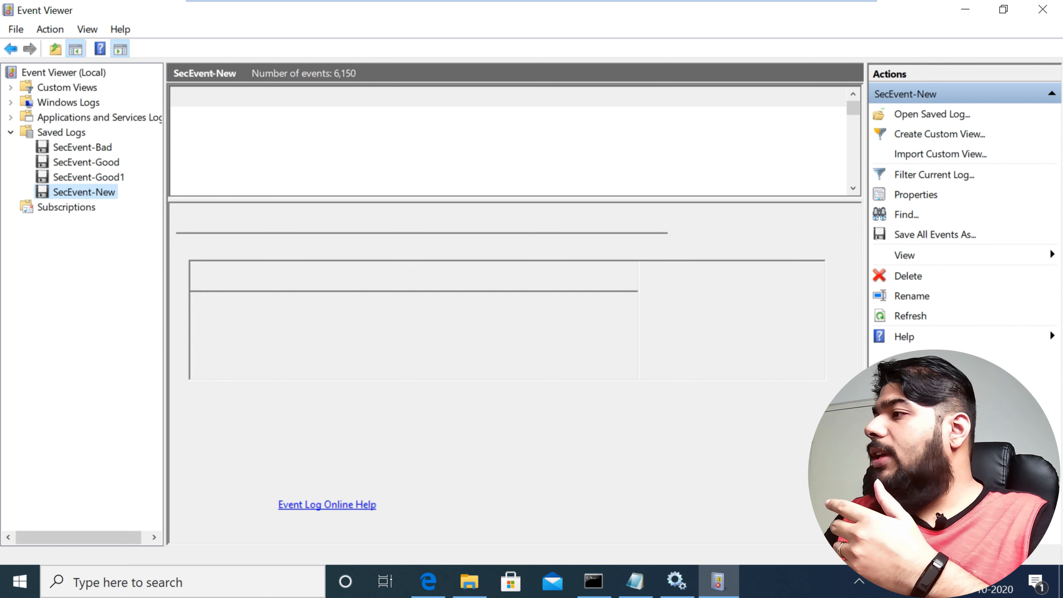
Step: Switch to the Commands file and examine the first query's event ID 528 and the specific-user query's EXTRACT_TOKEN fields and filters
left_click(635, 581)
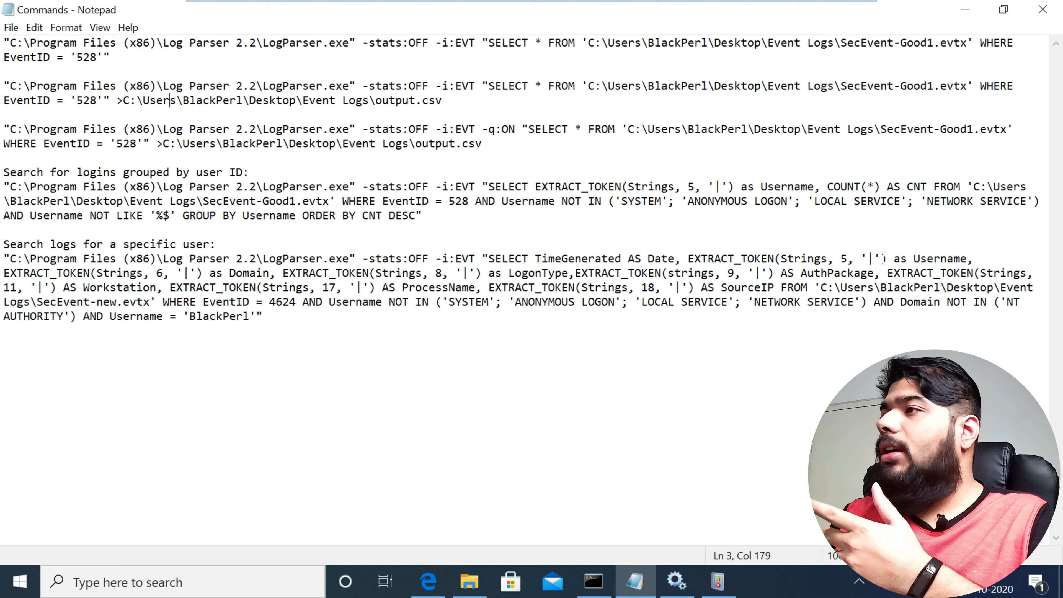
left_click_drag(76, 58, 90, 57)
key("shift+Right")
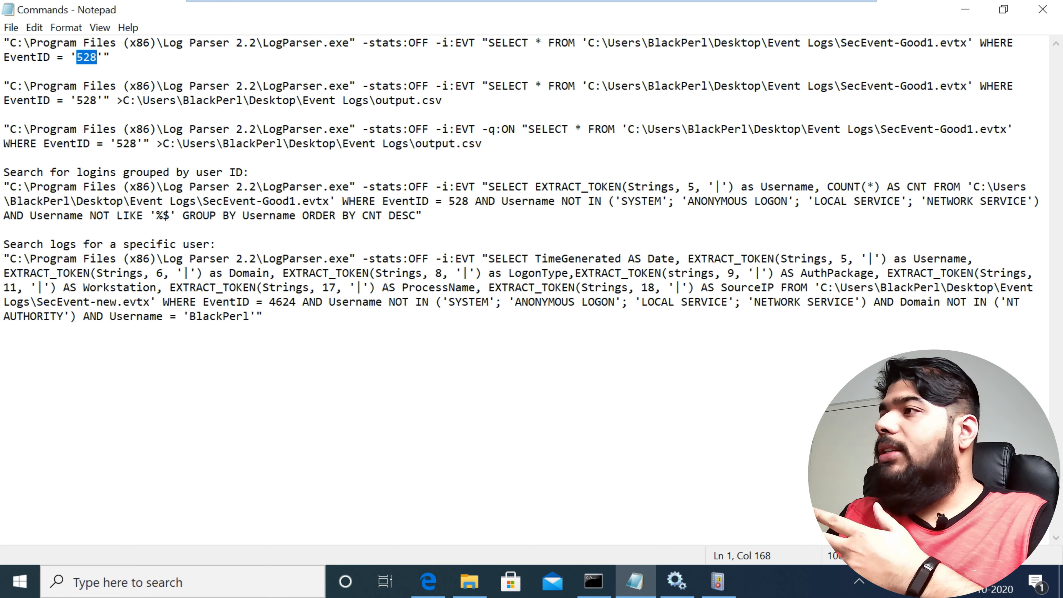
left_click(309, 273)
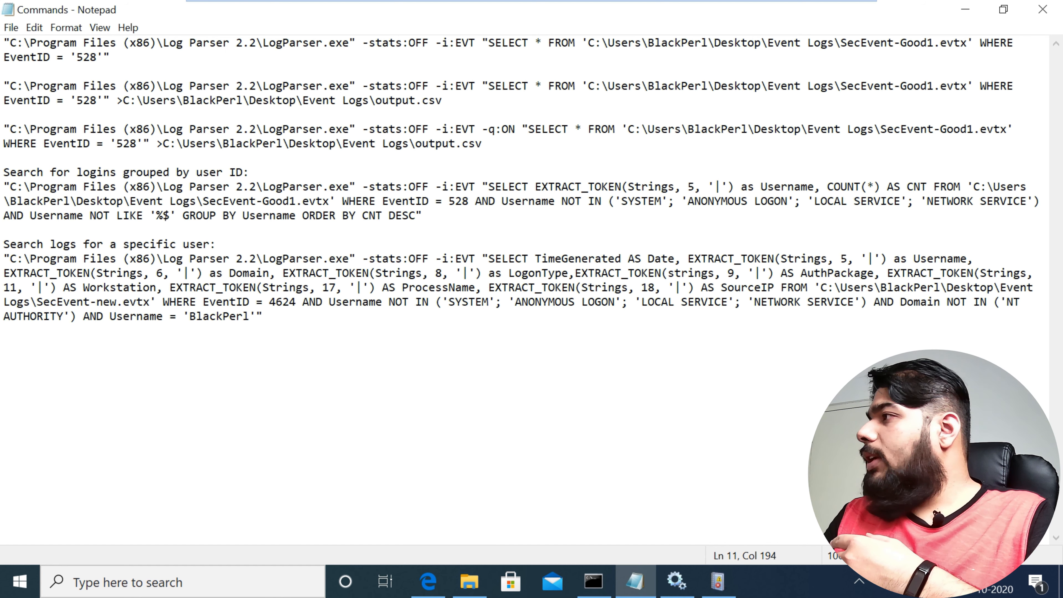
left_click_drag(681, 273, 968, 273)
left_click_drag(90, 273, 615, 302)
left_click(669, 301)
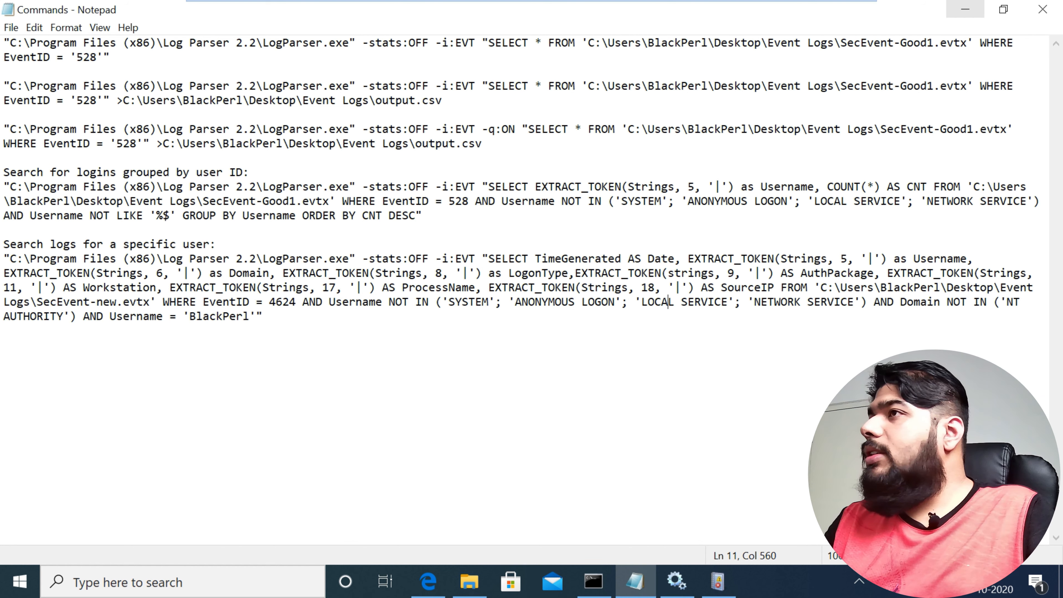
Step: Search the web for "windows event id for successful logon" in a new Edge tab, then switch to the Services console
left_click(428, 581)
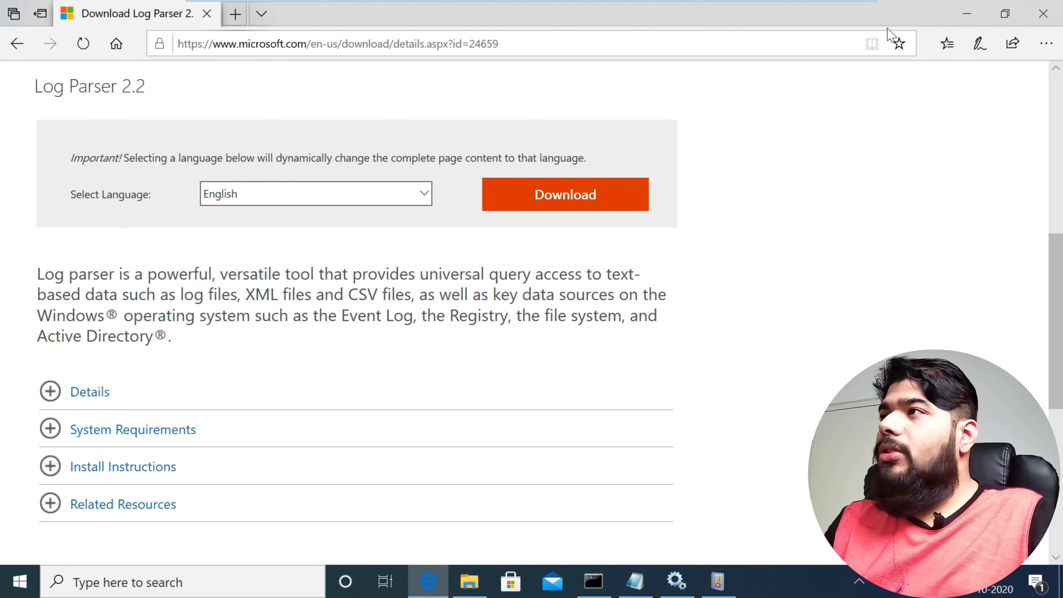
key("ctrl+t")
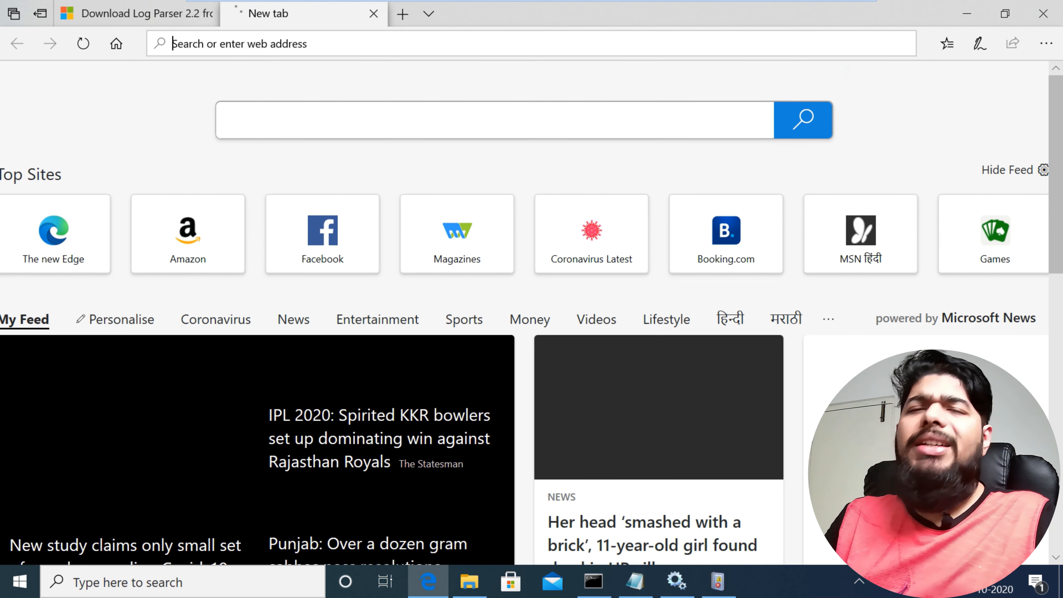
type("wind")
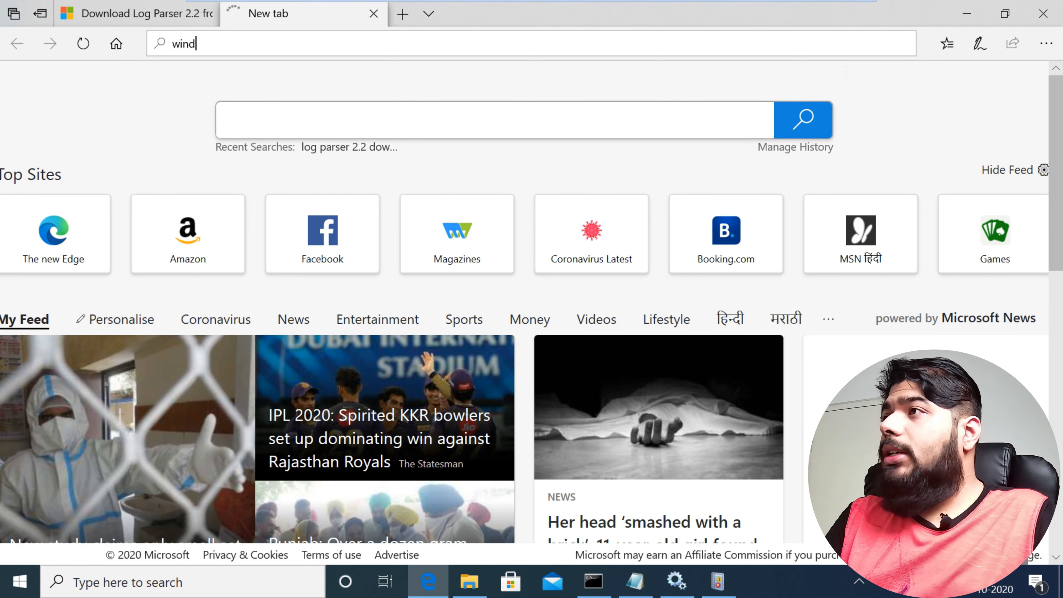
type("ows ")
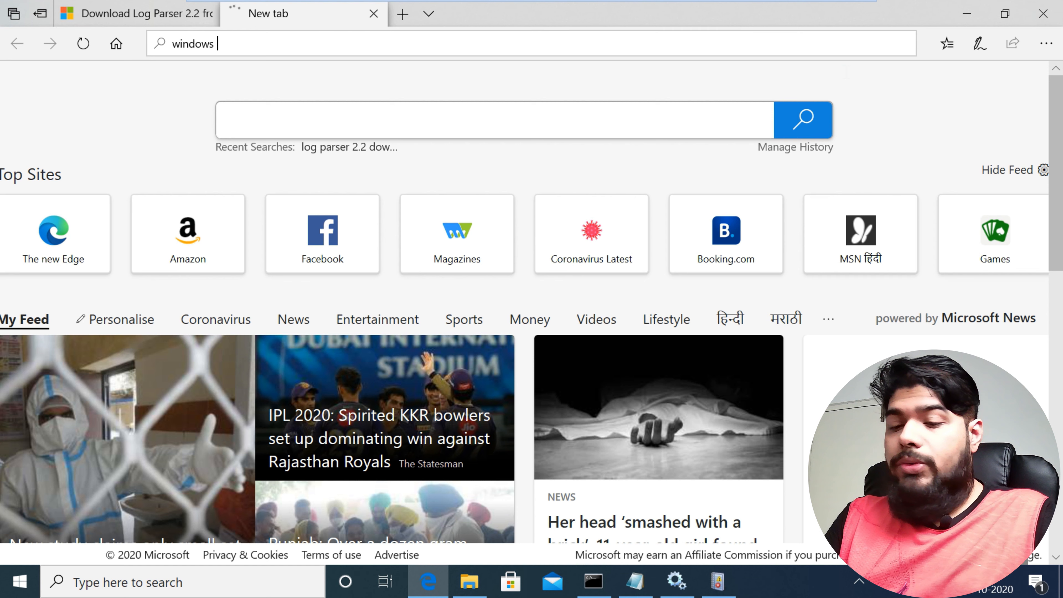
type("event if")
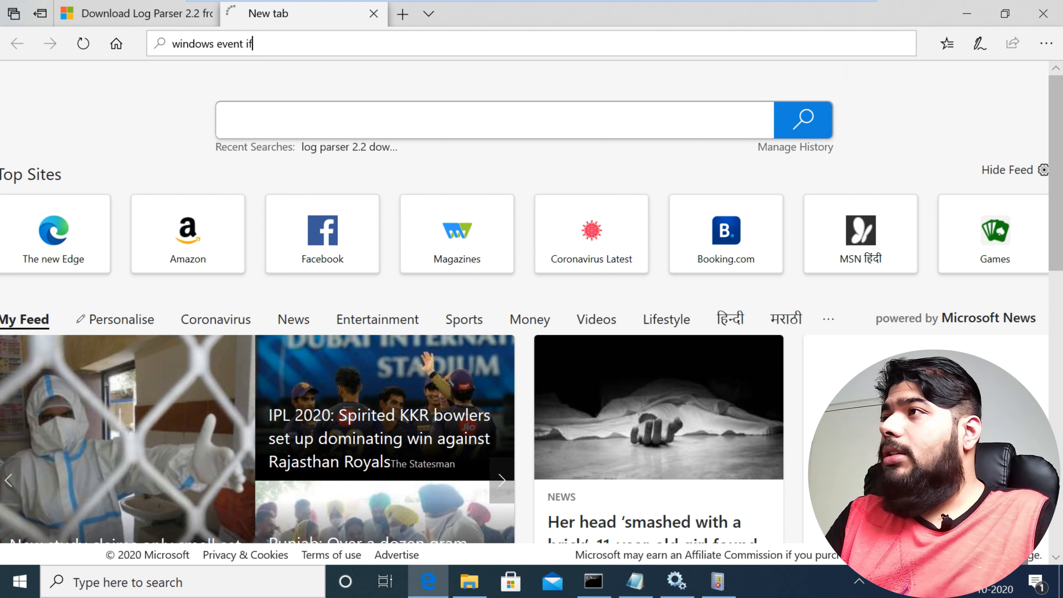
key("BackSpace")
type("d for succes")
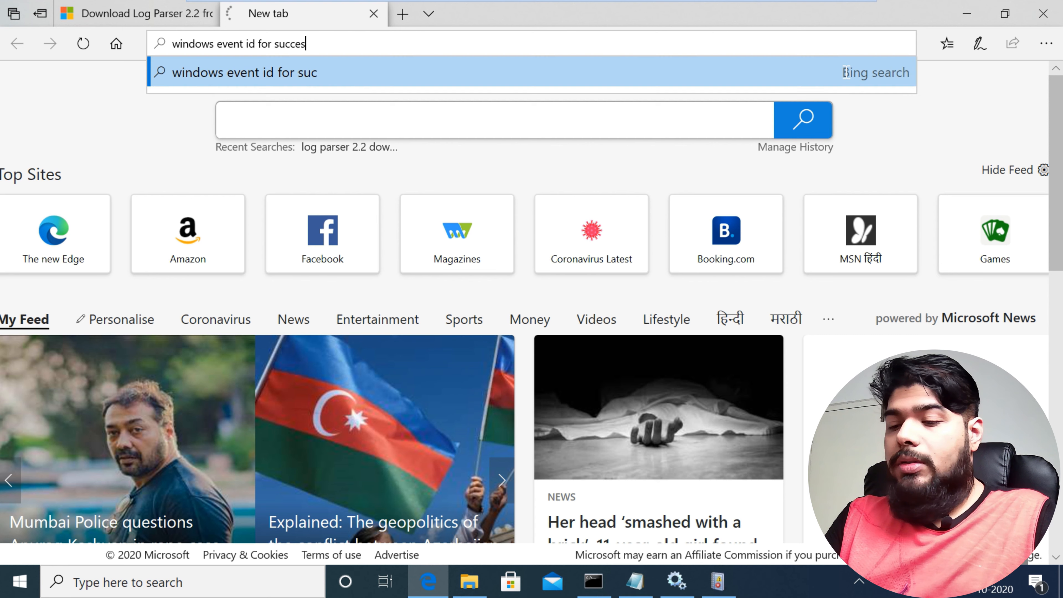
type("sful logon")
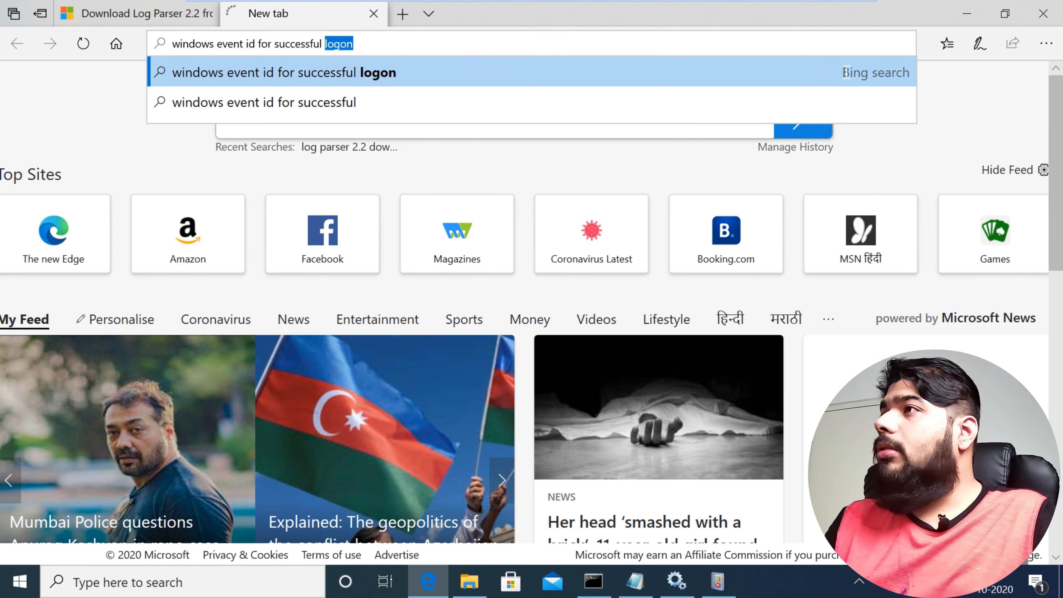
key("Return")
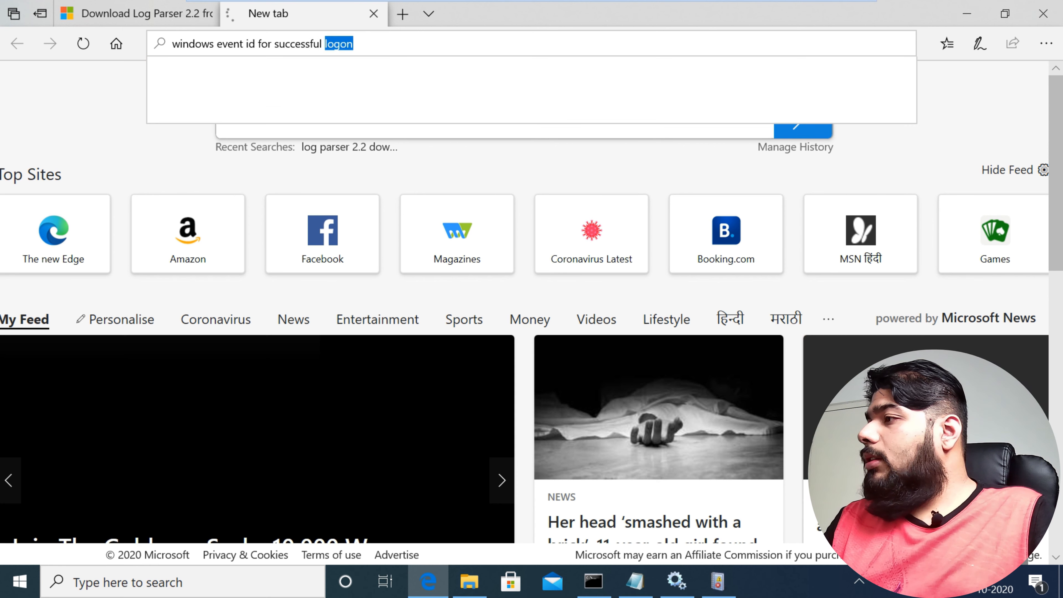
mouse_move(469, 582)
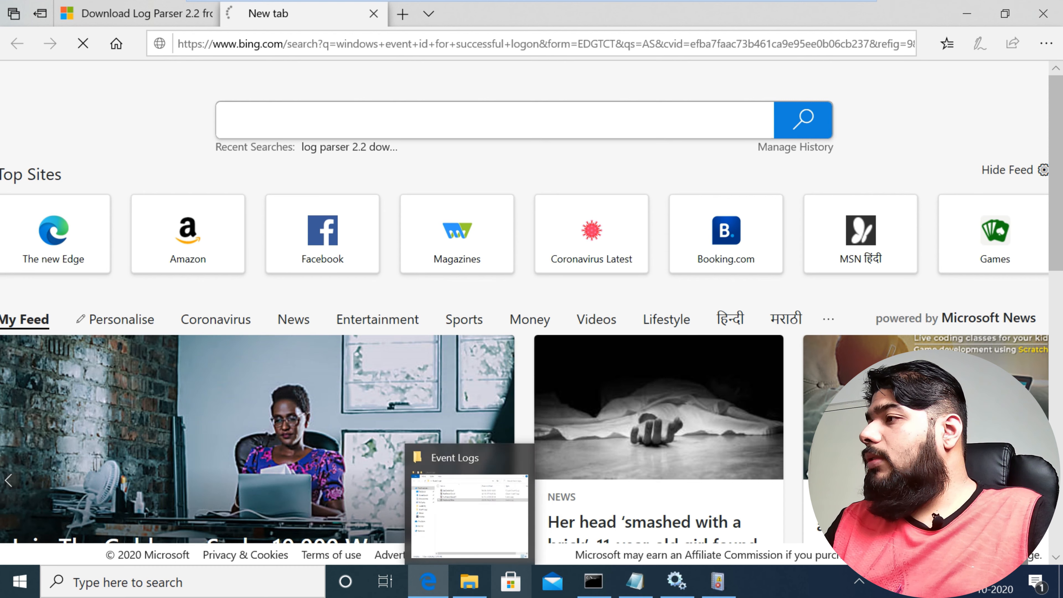
left_click(677, 581)
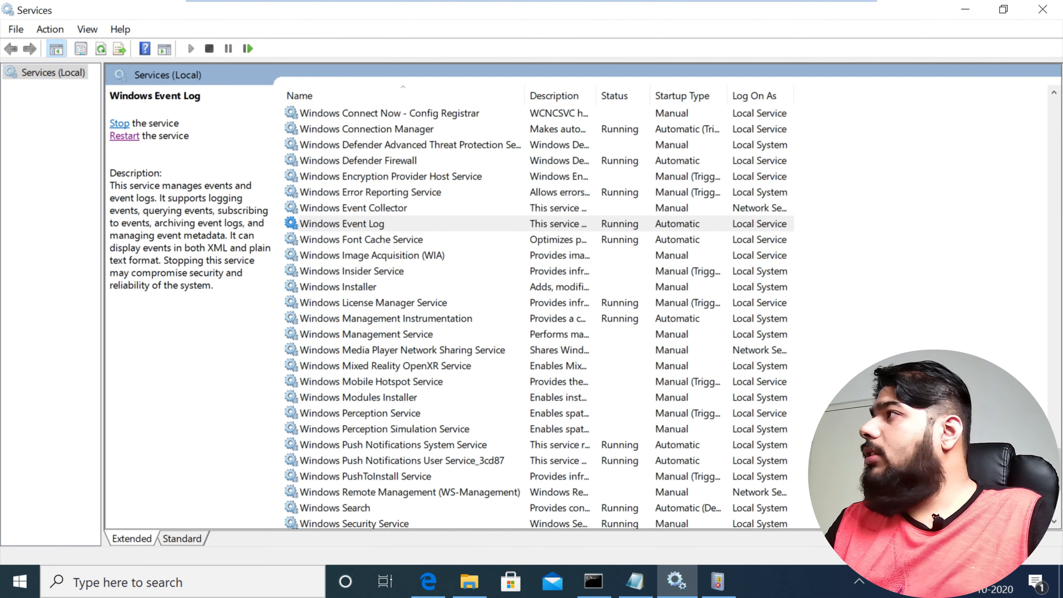
Step: Check the event ID of the Logon event in SecEvent-New against the first query in Commands, and close Event Viewer
left_click(965, 9)
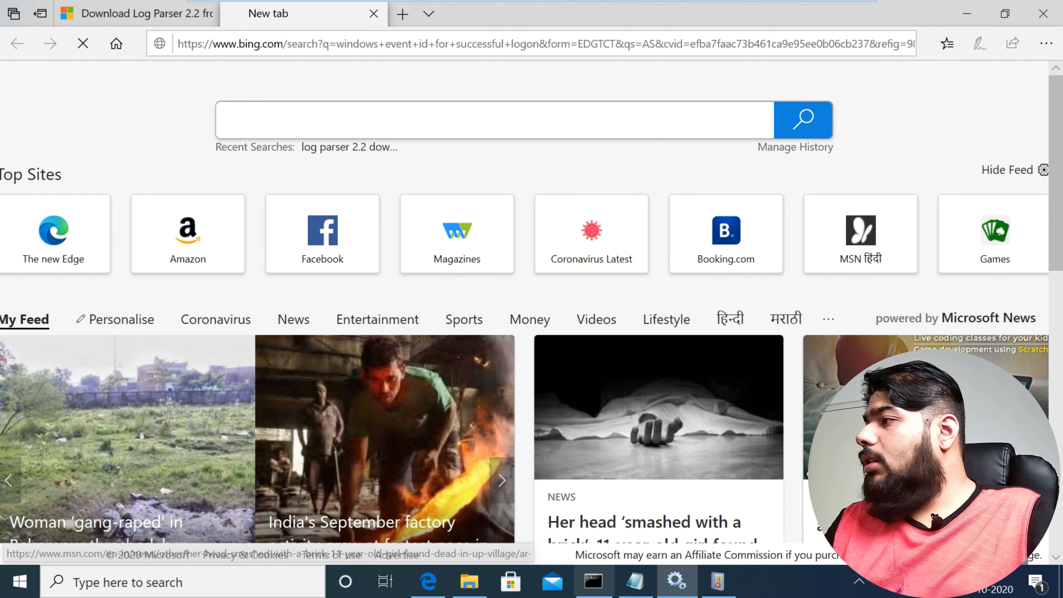
left_click(718, 581)
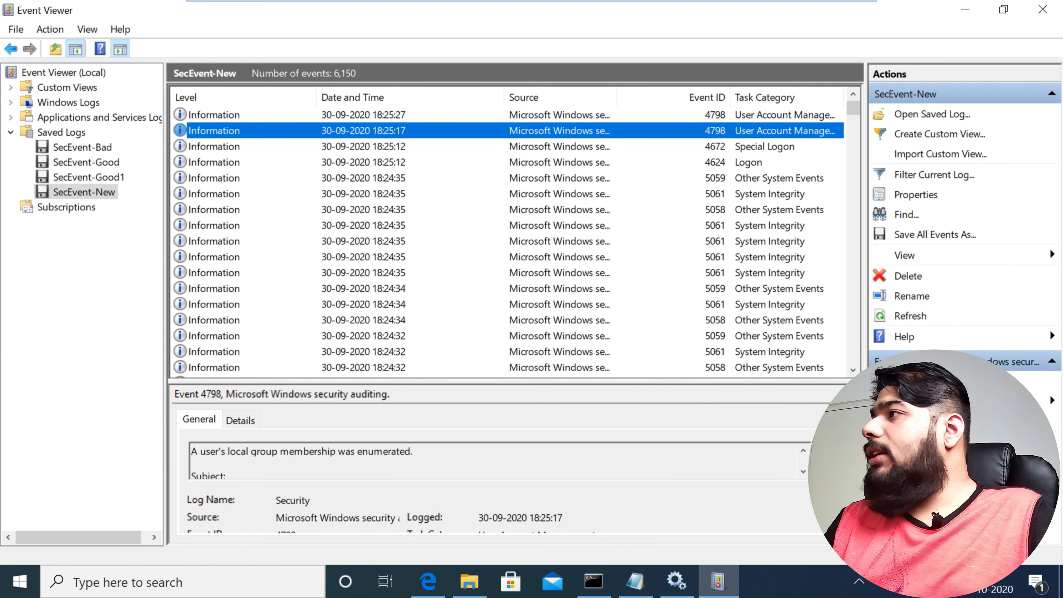
left_click(508, 162)
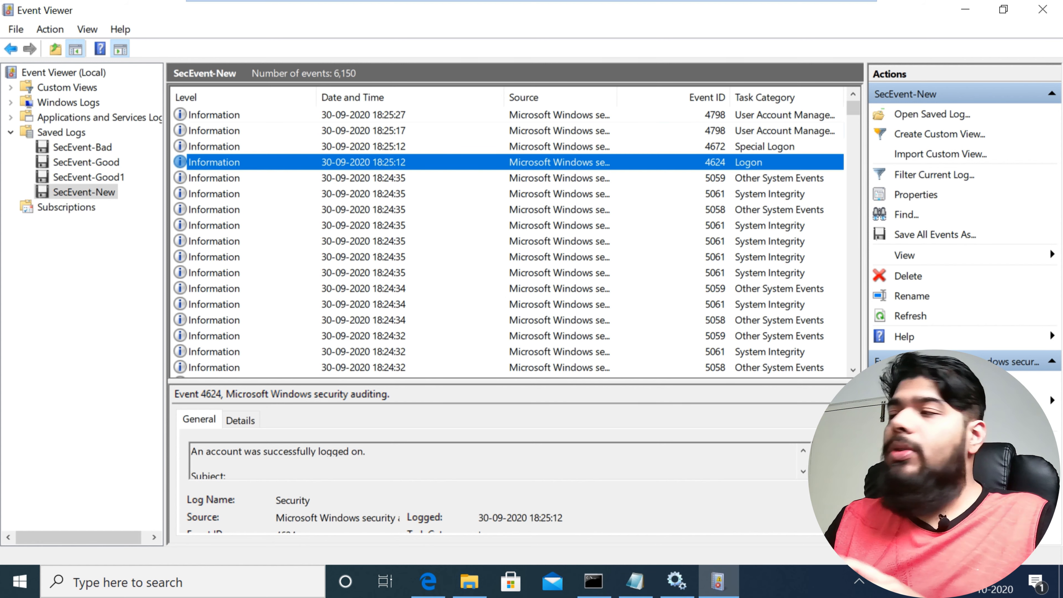
left_click(634, 581)
left_click_drag(77, 58, 91, 58)
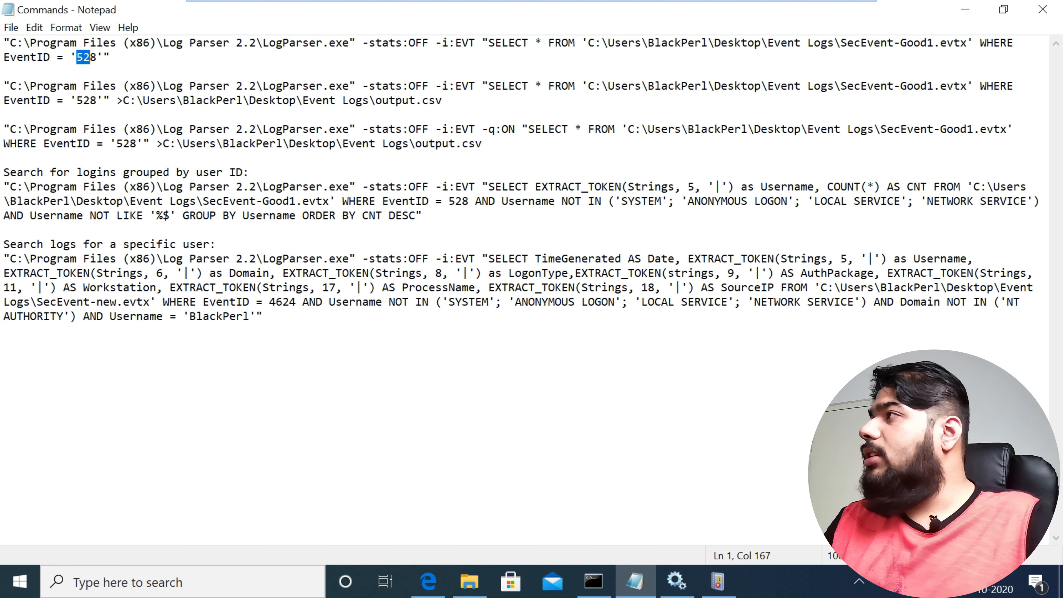
left_click(965, 9)
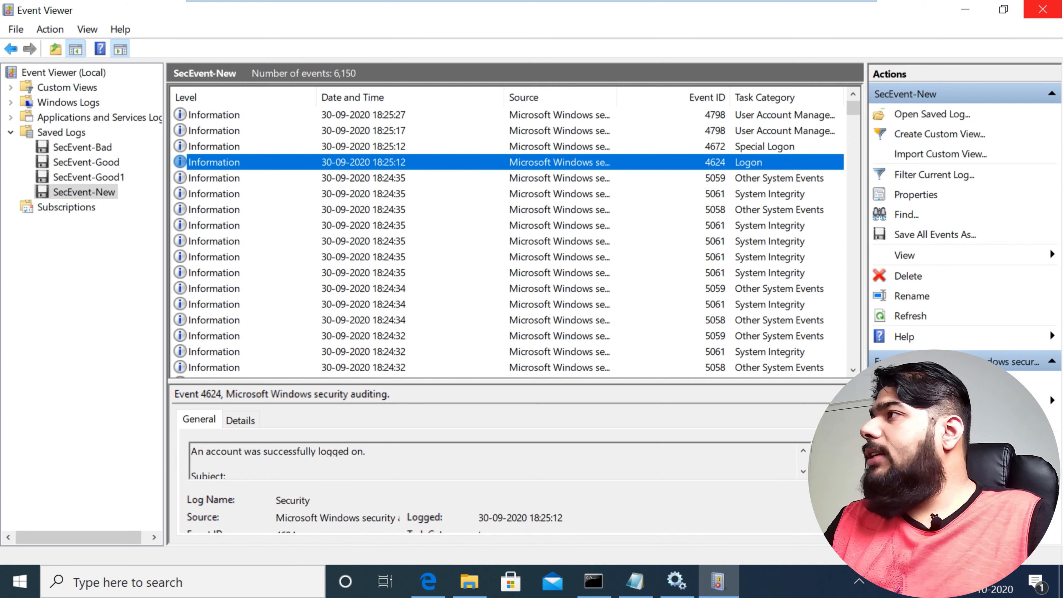
left_click(1042, 9)
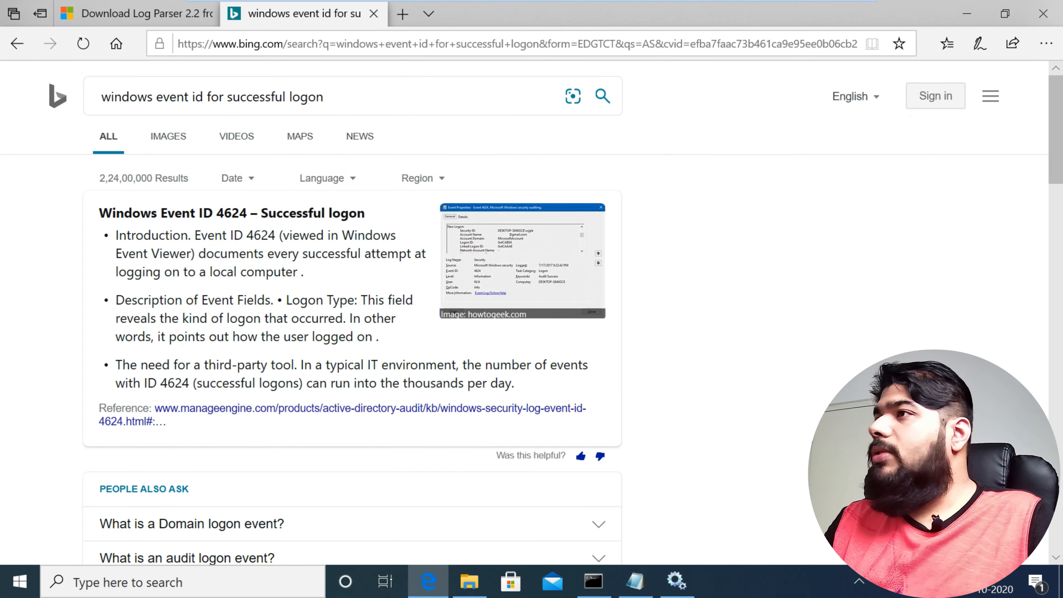
Step: Read the web search results on the Windows event ID for successful logon
double_click(232, 213)
left_click(871, 352)
scroll(524, 310, "down", 3)
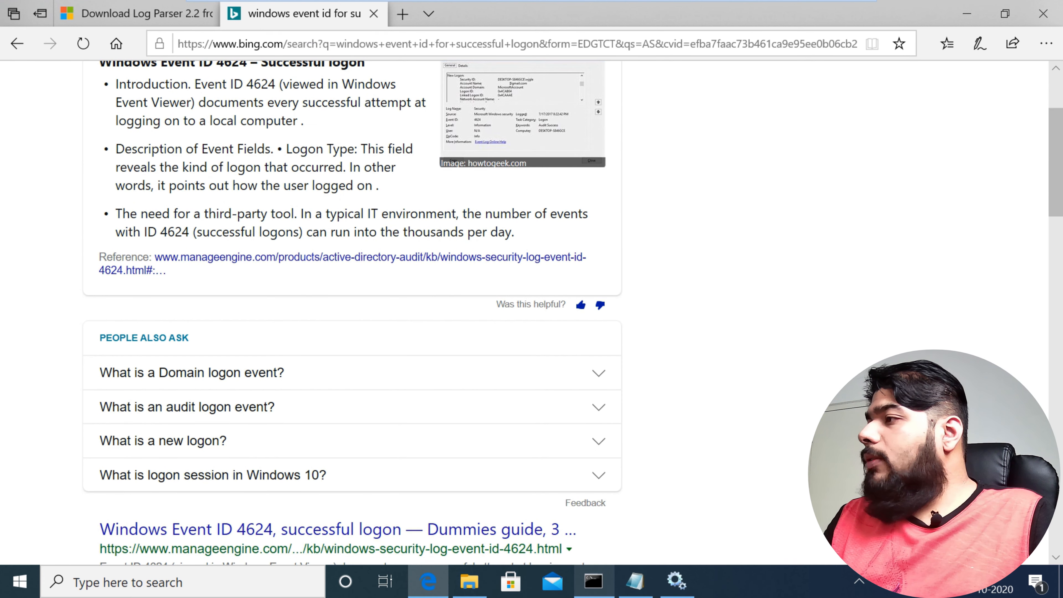
Step: Return to the Commands file and set the first query's EventID to 4624
left_click(635, 582)
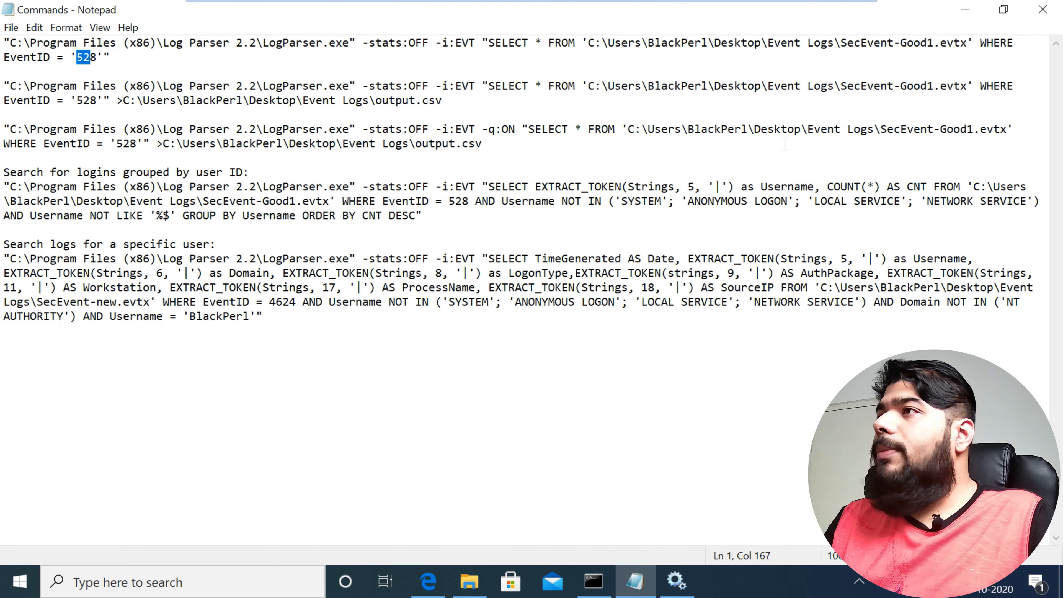
left_click_drag(3, 42, 110, 58)
key("Left")
key("Left")
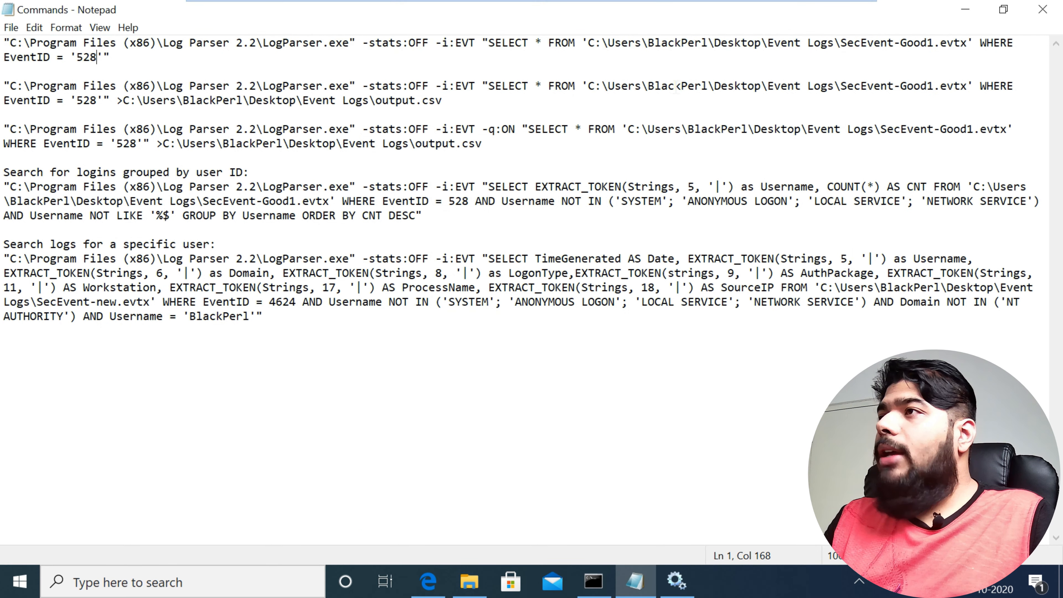
key("BackSpace")
key("BackSpace")
key("BackSpace")
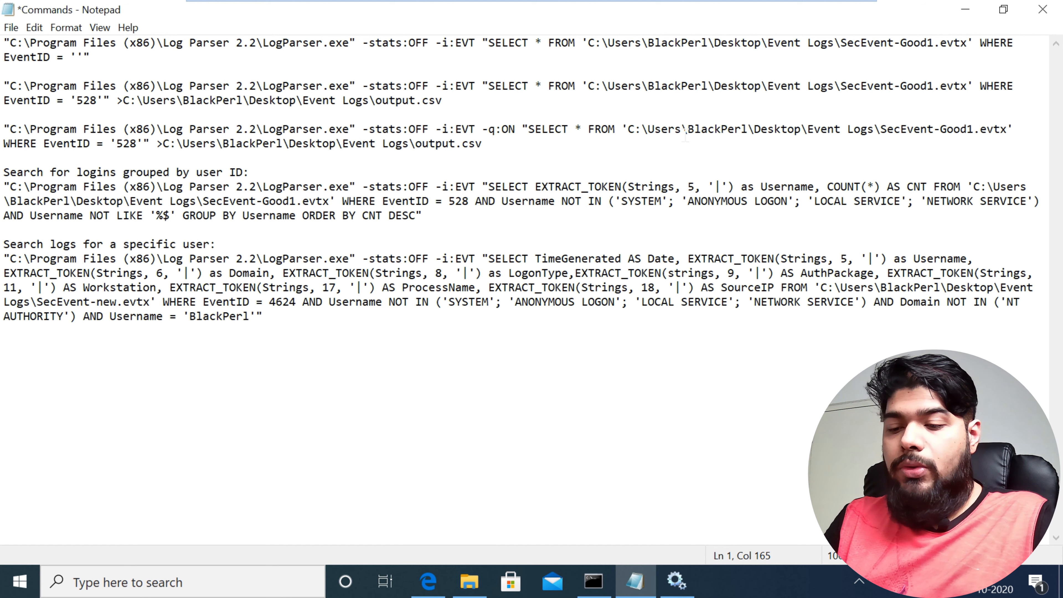
type("4624")
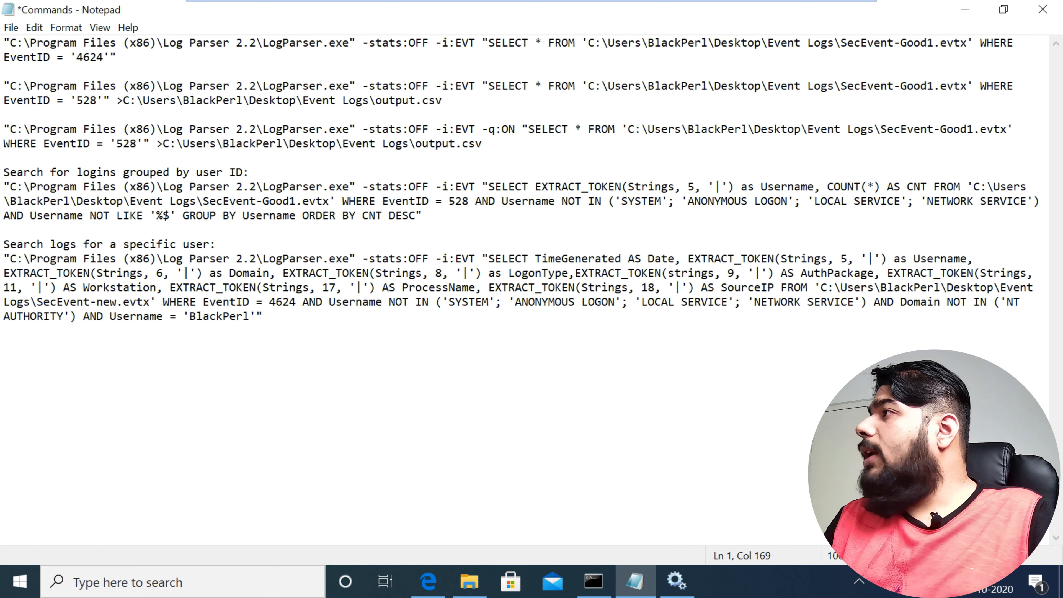
Step: Change the log file named in the first query to SecEvent-new.evtx
left_click(934, 43)
key("BackSpace")
key("BackSpace")
key("BackSpace")
key("BackSpace")
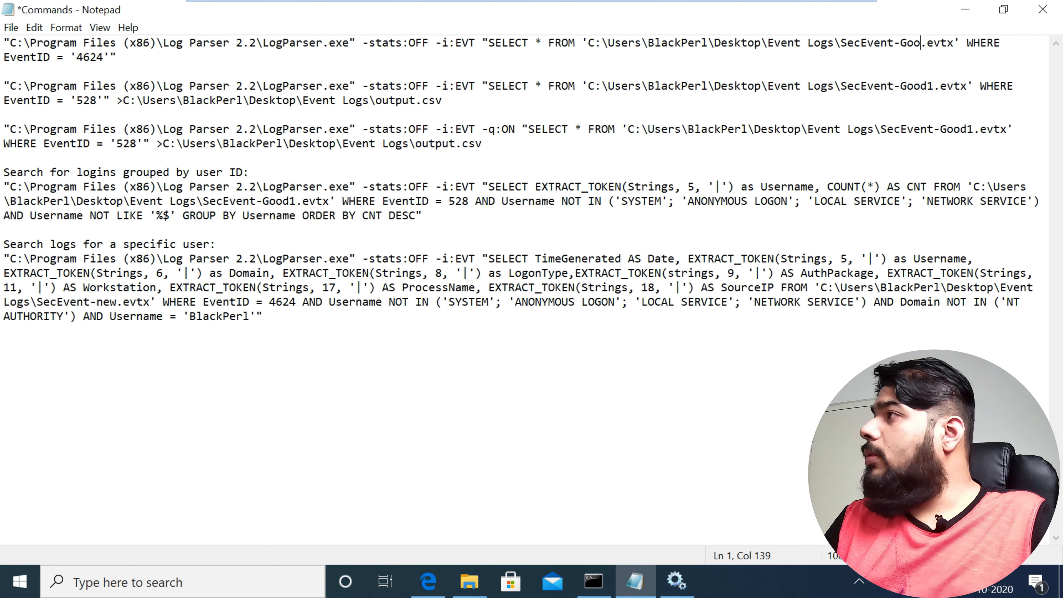
key("BackSpace")
type("new")
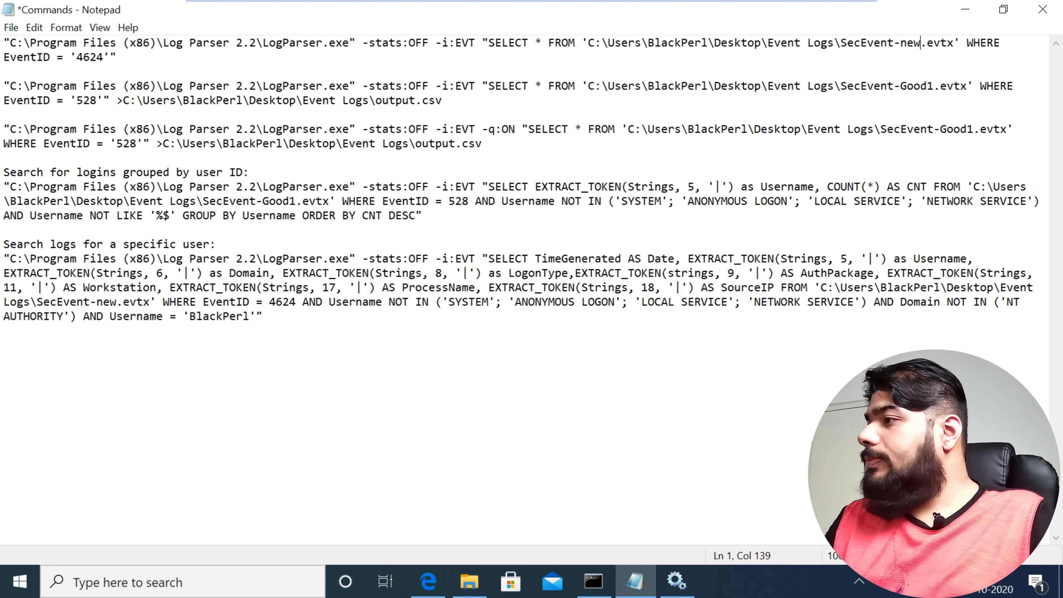
Step: Check the log's name in the Event Logs folder and capitalize it as SecEvent-New.evtx in the first query
left_click(593, 581)
left_click(593, 581)
left_click(469, 581)
left_click(799, 44)
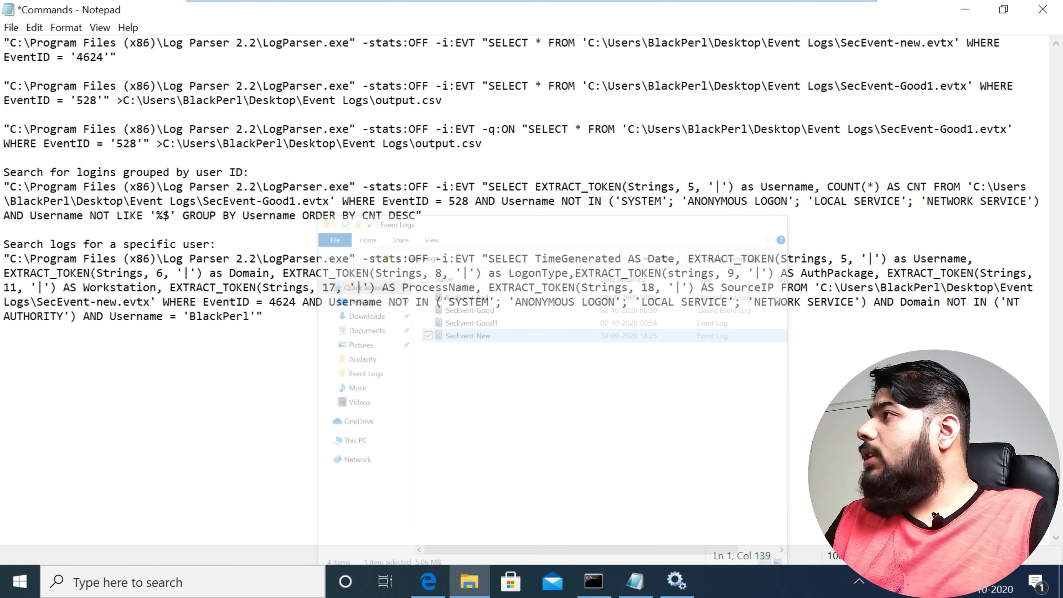
key("Left")
key("Left")
key("BackSpace")
type("N")
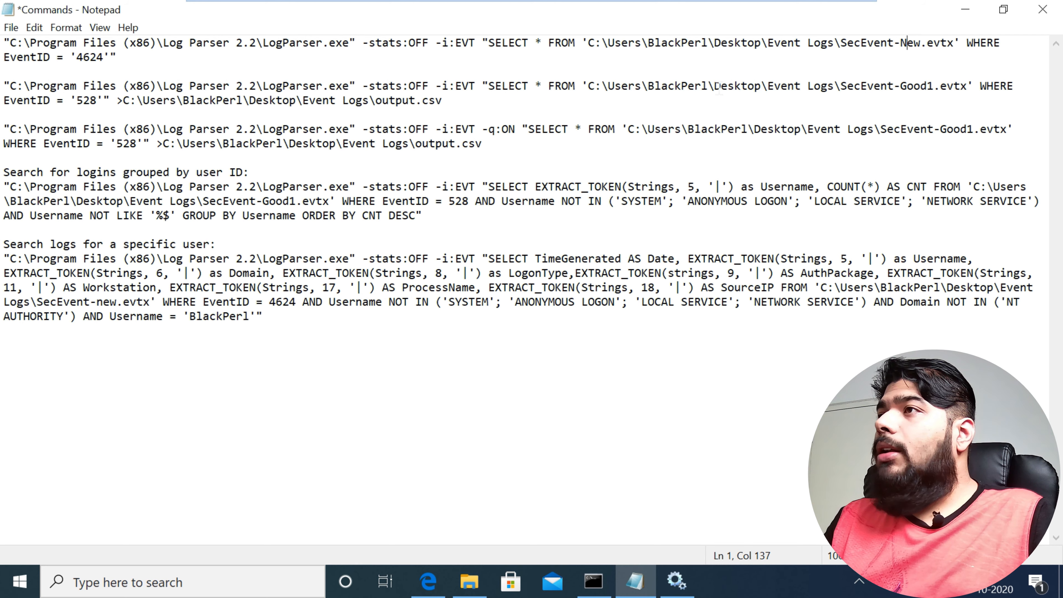
Step: Copy the first query, clear the Command Prompt screen, and run the query on SecEvent-New.evtx for event ID 4624
left_click_drag(117, 57, 16, 43)
key("shift+Home")
key("ctrl+c")
key("alt+Tab")
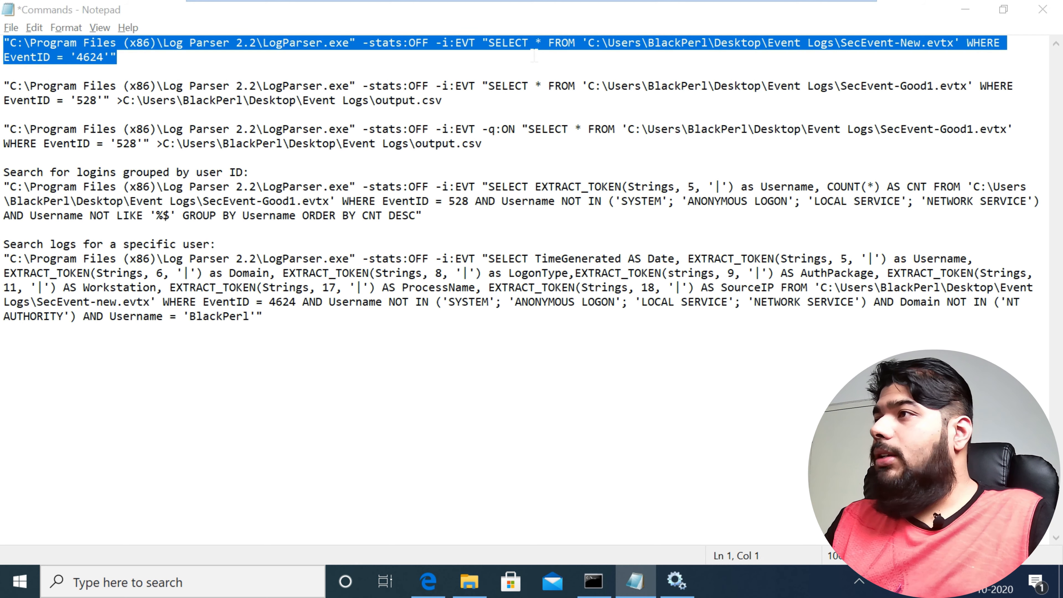
key("alt+Tab")
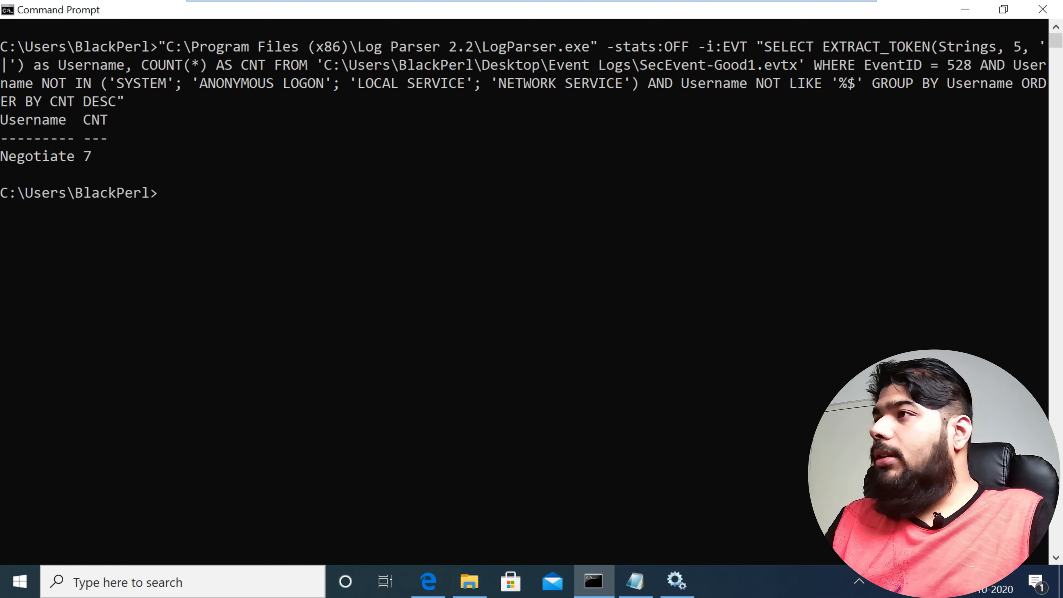
type("cls")
key("Return")
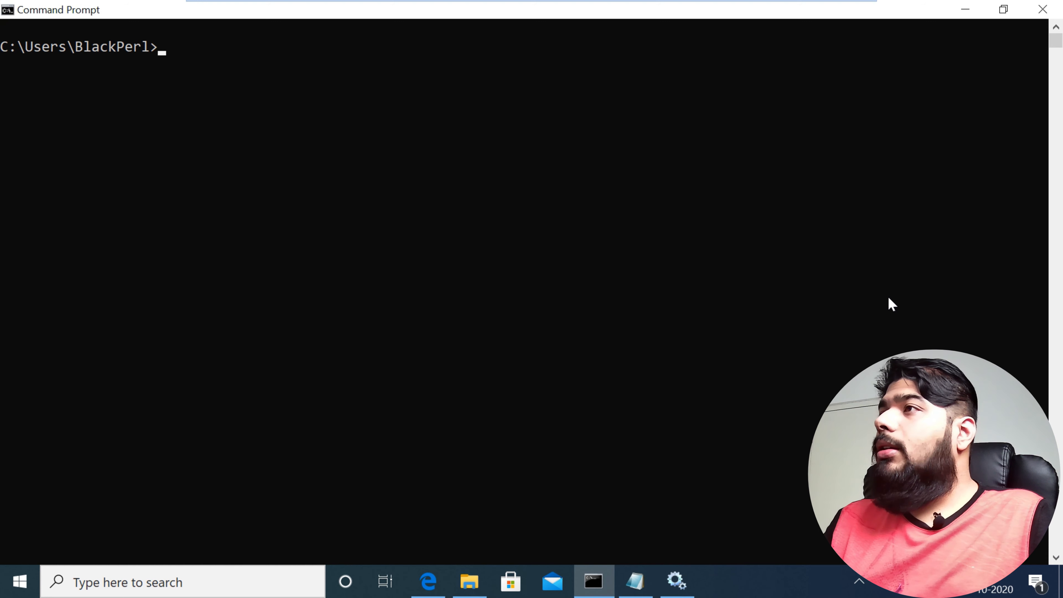
key("ctrl+v")
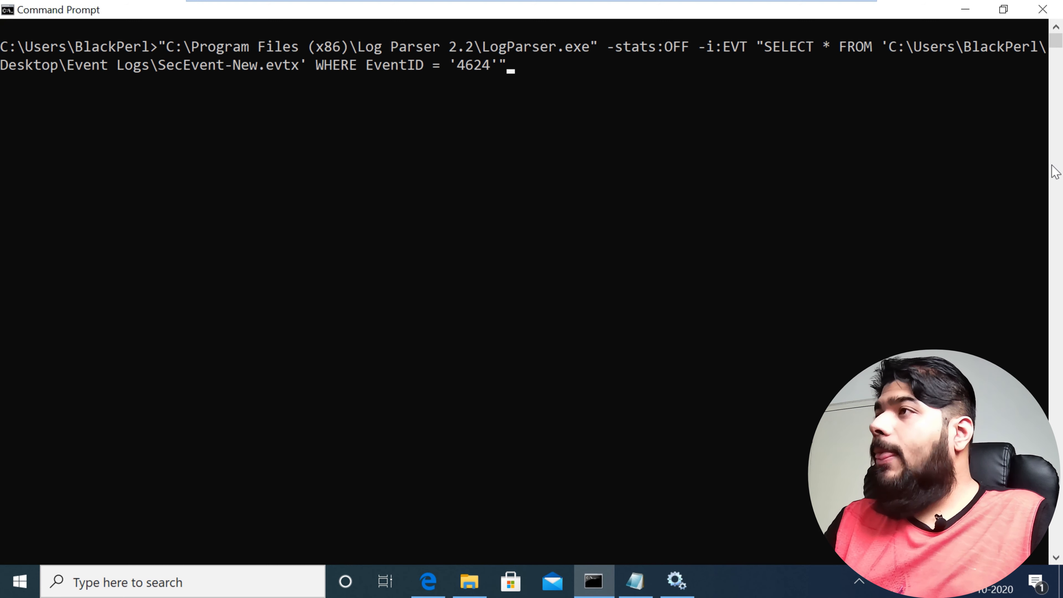
key("Return")
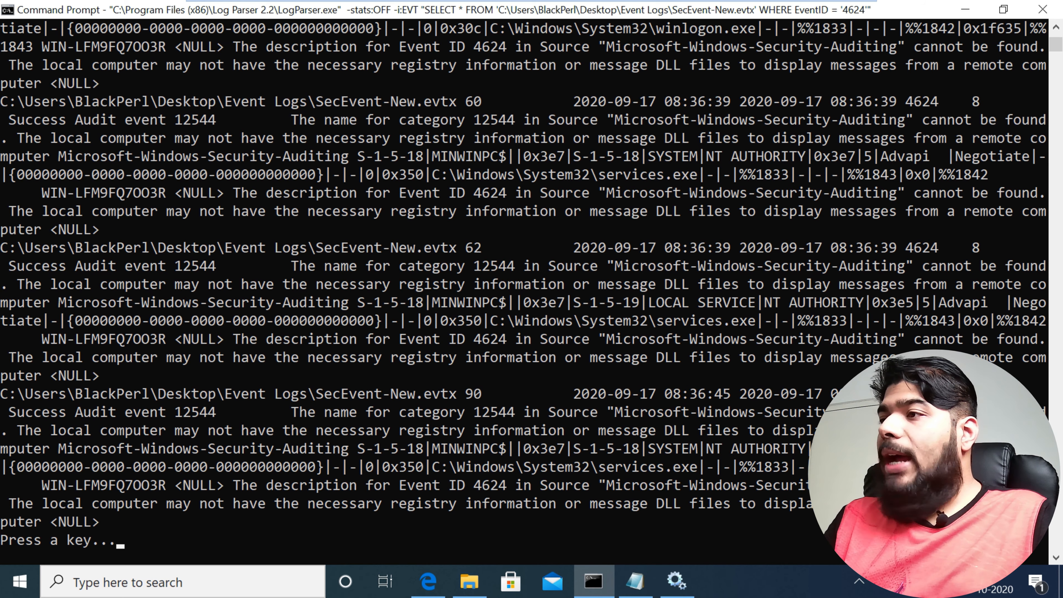
Step: Page through the logon events in the query output, abort the query, and clear the Command Prompt screen
key("space")
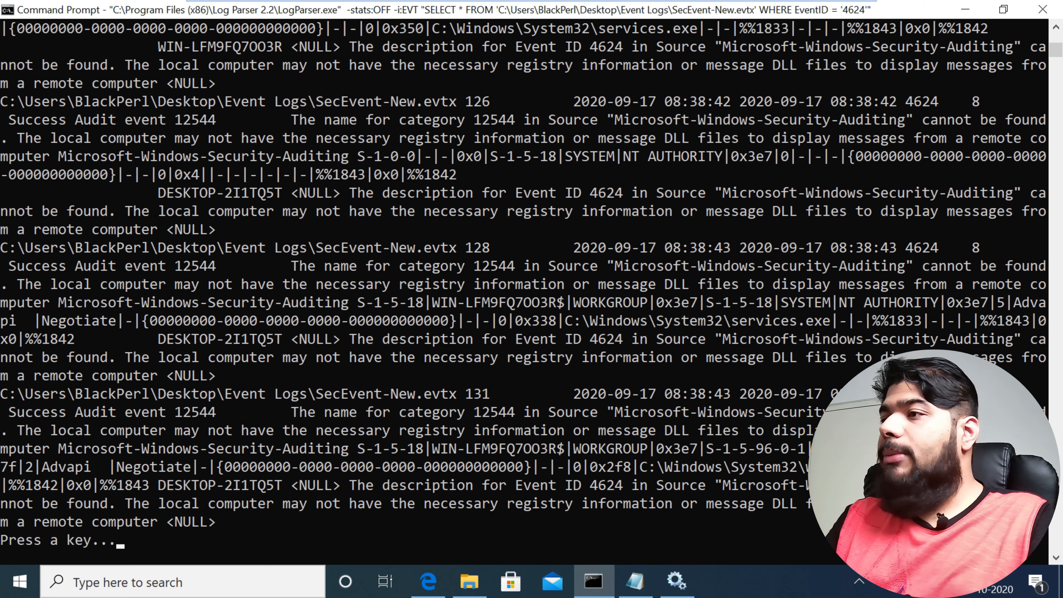
key("space")
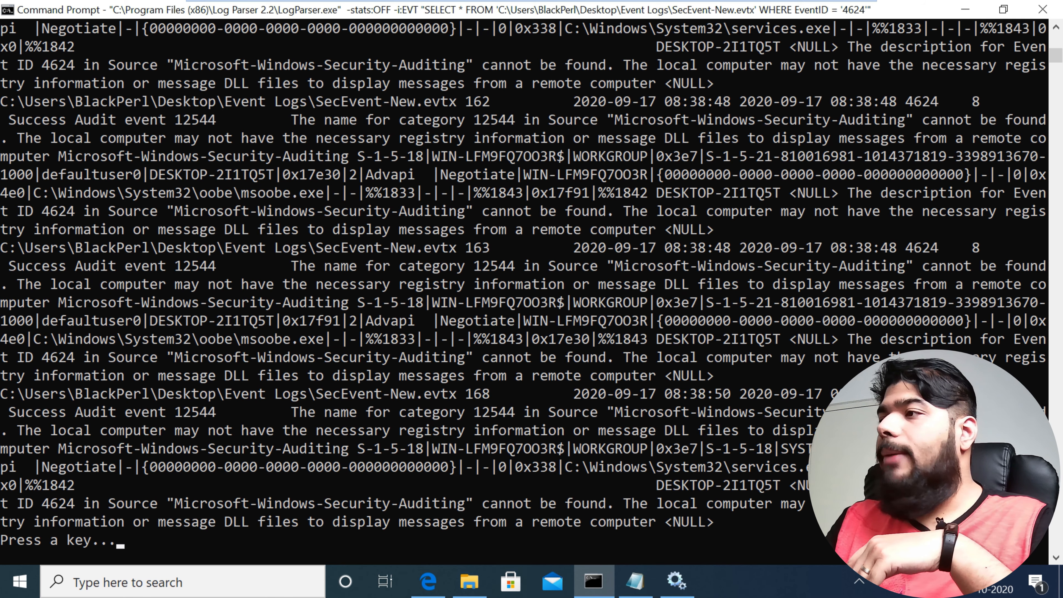
key("space")
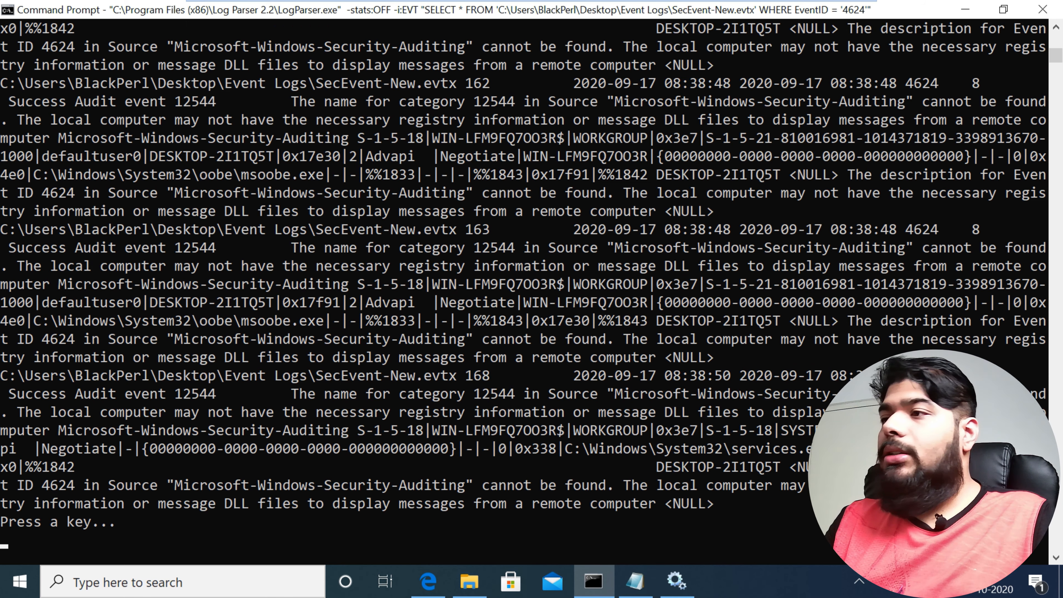
key("ctrl+c")
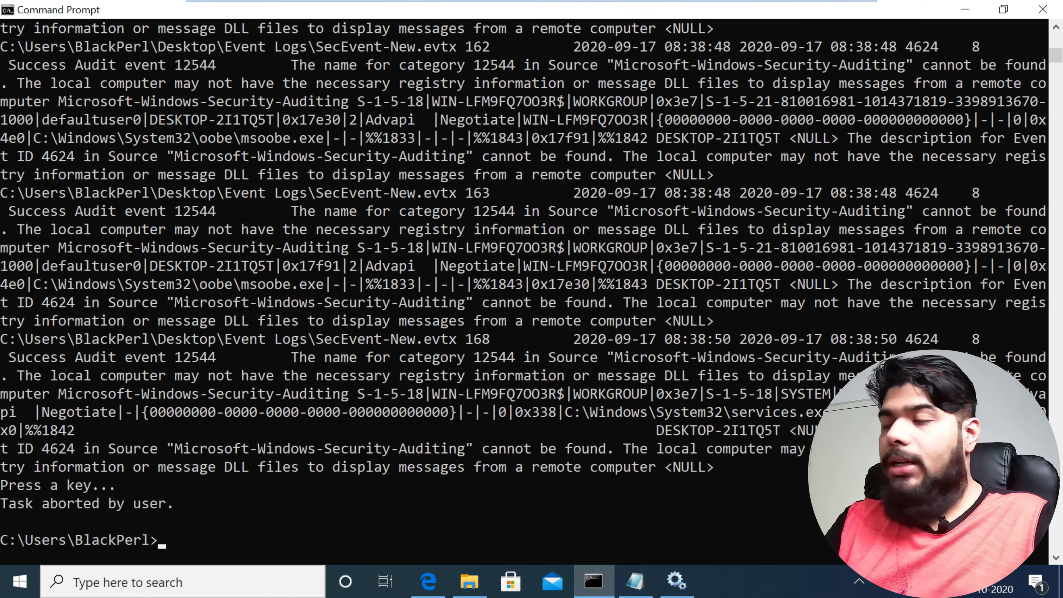
type("cls")
key("Return")
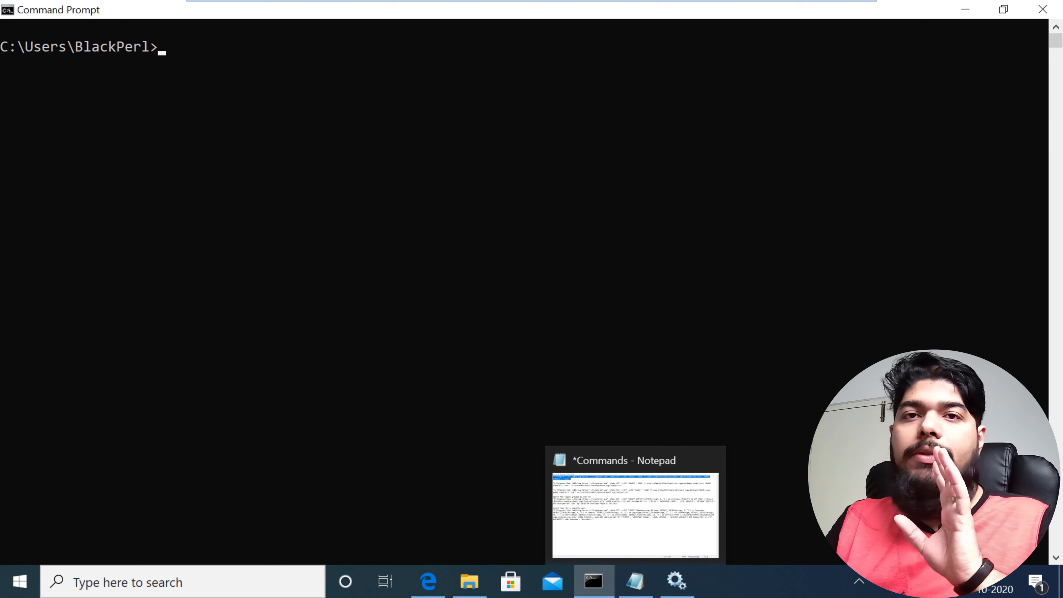
Step: Copy the 4624 query from the Commands file again and paste it into a cleared Command Prompt
left_click(635, 581)
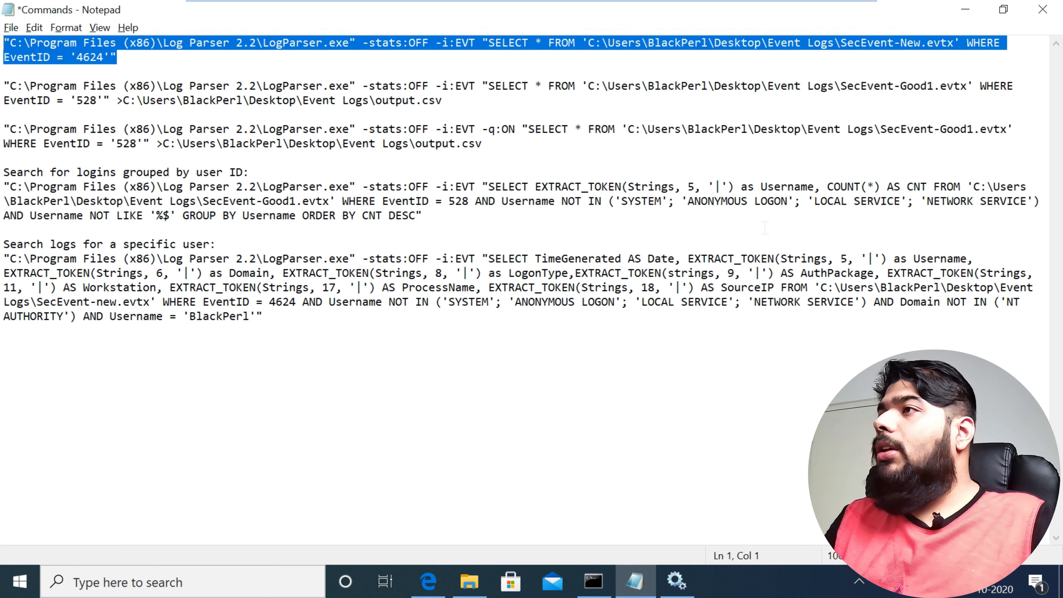
left_click(136, 144)
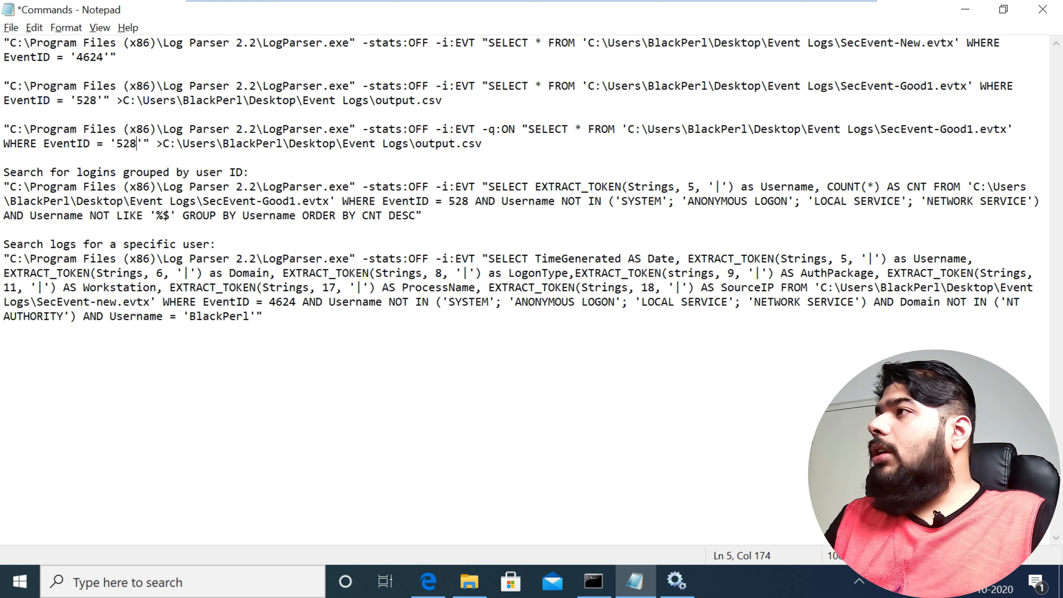
left_click(90, 100)
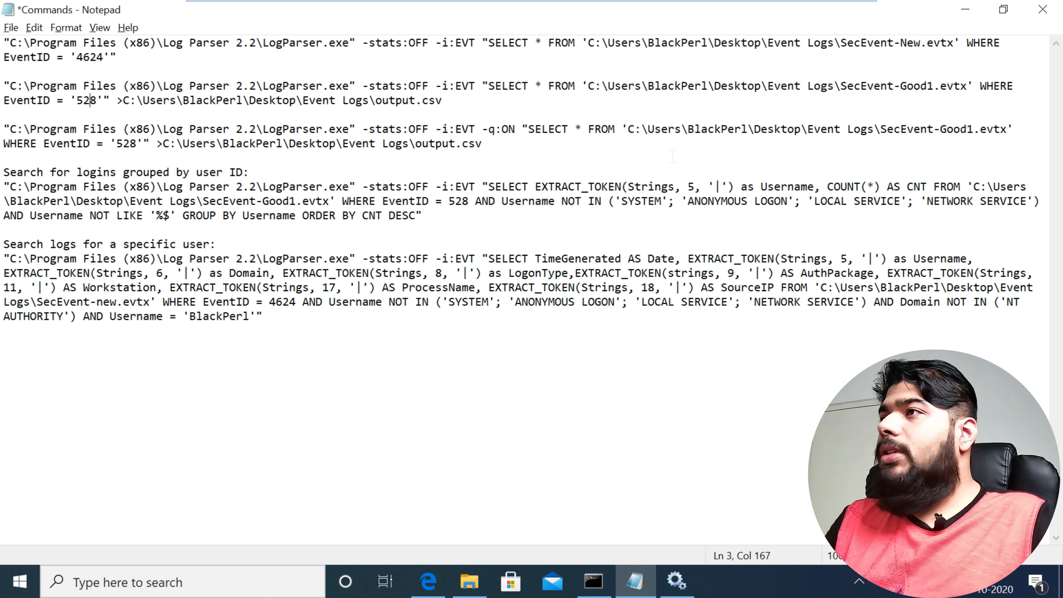
key("Right")
left_click_drag(3, 43, 293, 59)
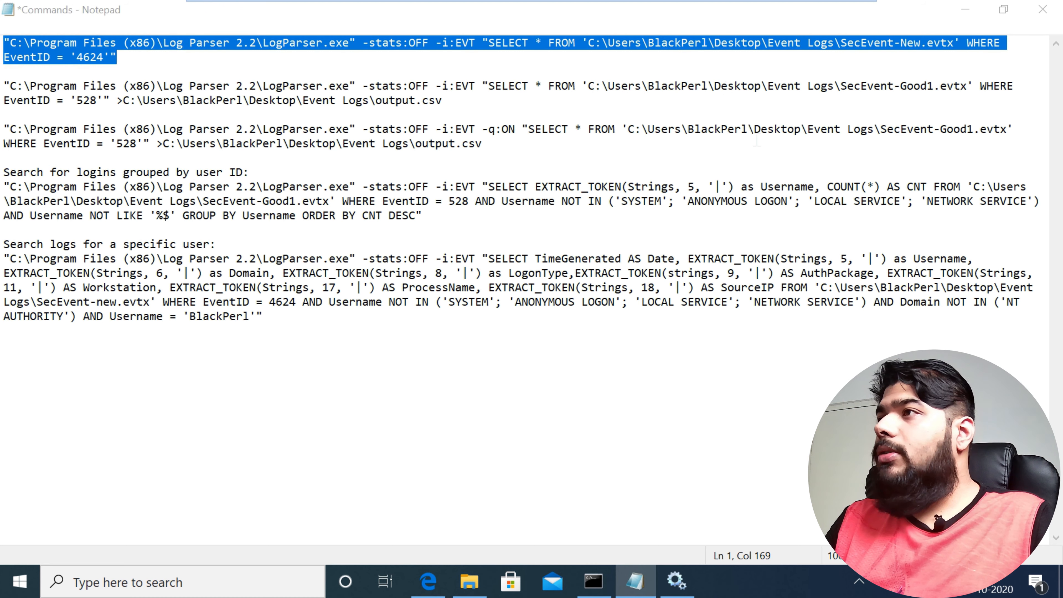
key("alt+Tab")
type("cls")
key("Return")
key("ctrl+v")
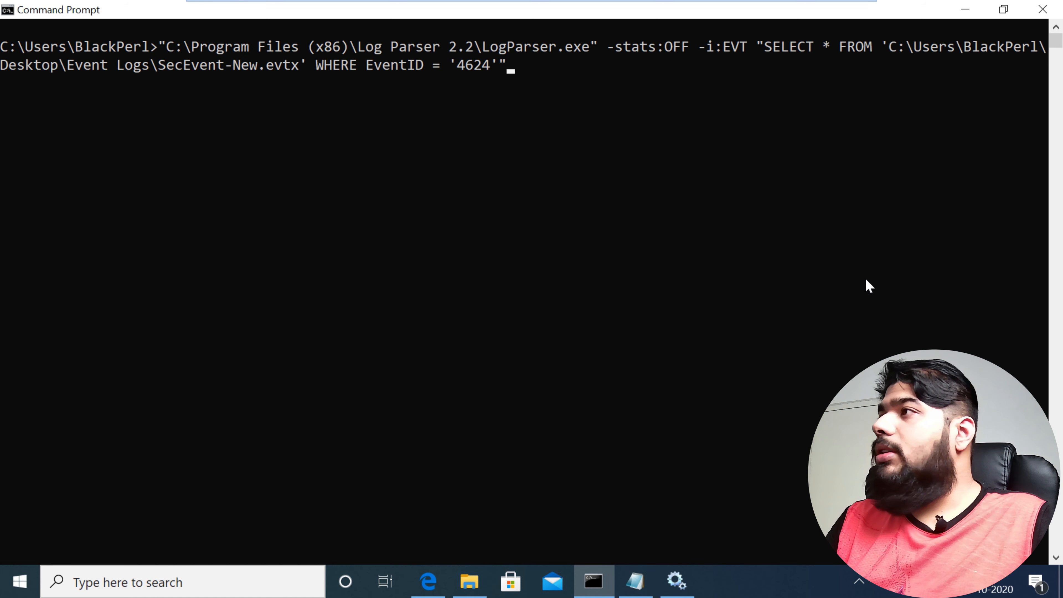
Step: Try to export the pasted query's results to output1.csv, and switch to the Services console
type(">")
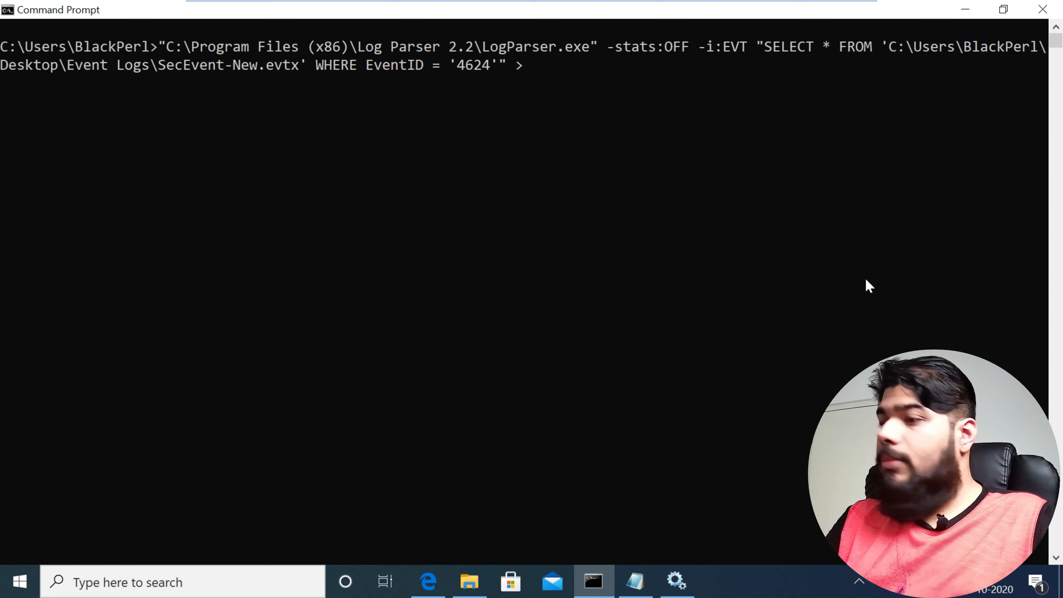
type(" output.")
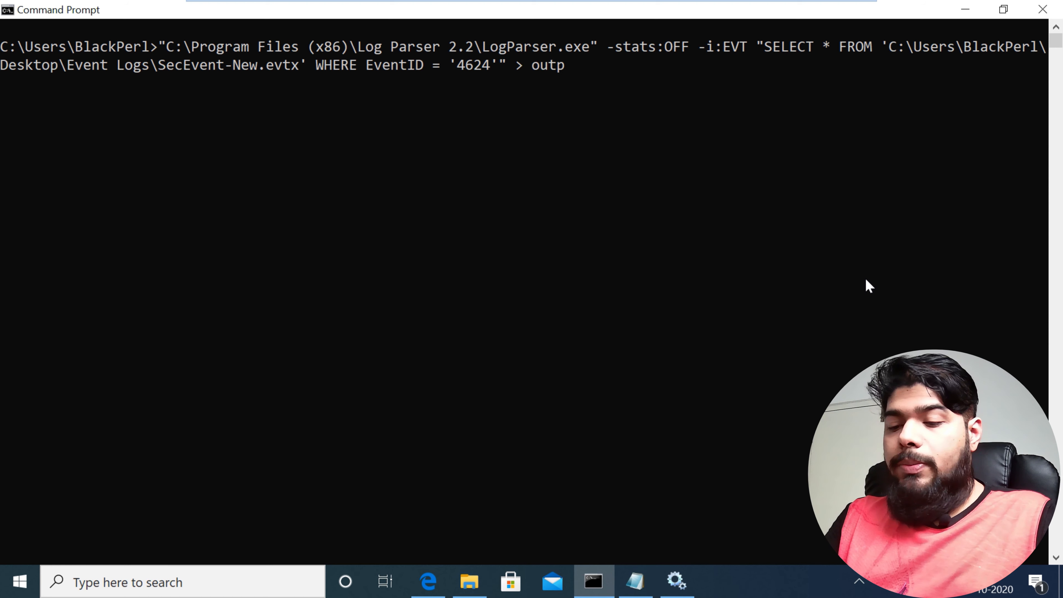
key("BackSpace")
type("1.csv")
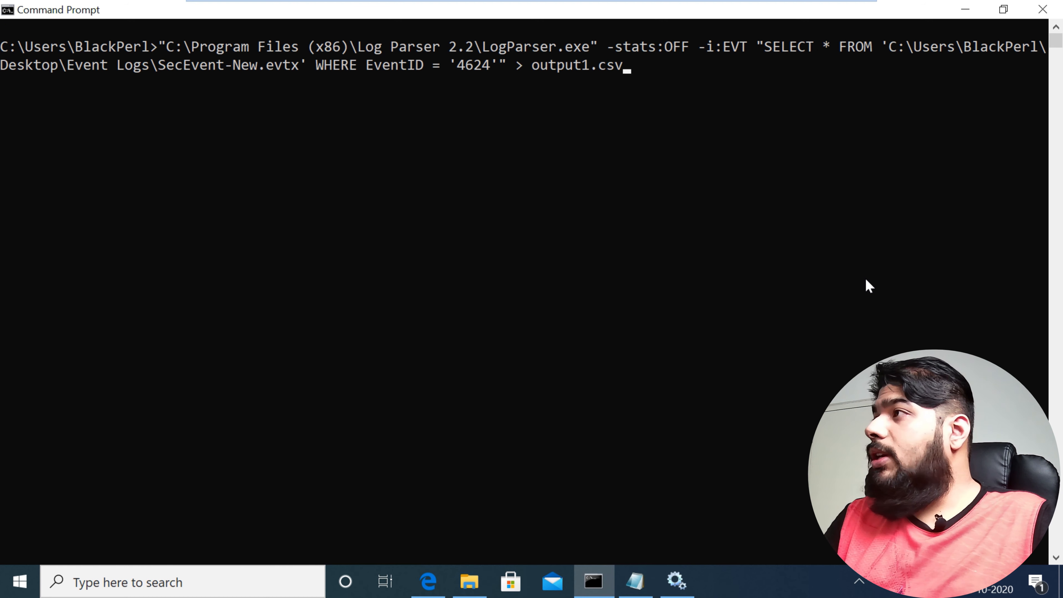
key("Return")
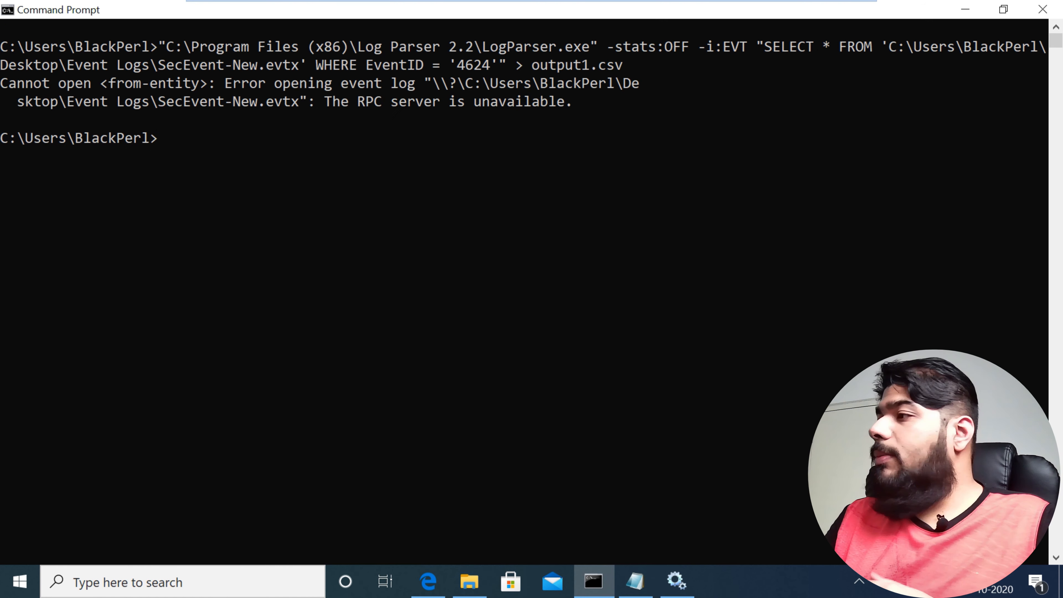
left_click(677, 580)
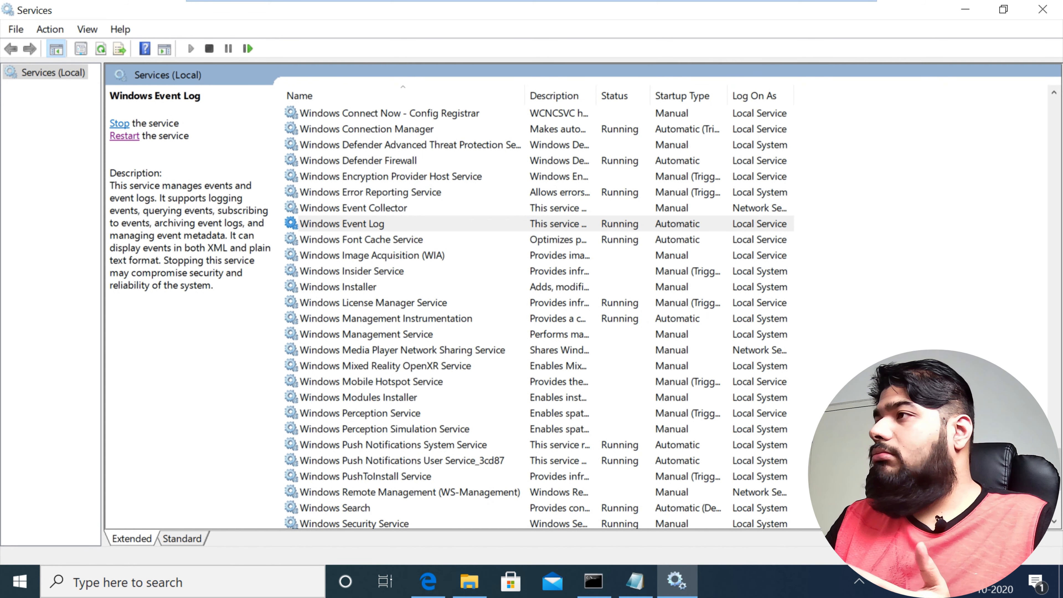
Step: Refresh the Windows Event Log service's entry, and rerun the 4624 query on SecEvent-New.evtx in Command Prompt with output to output1.csv
key("Down")
key("Up")
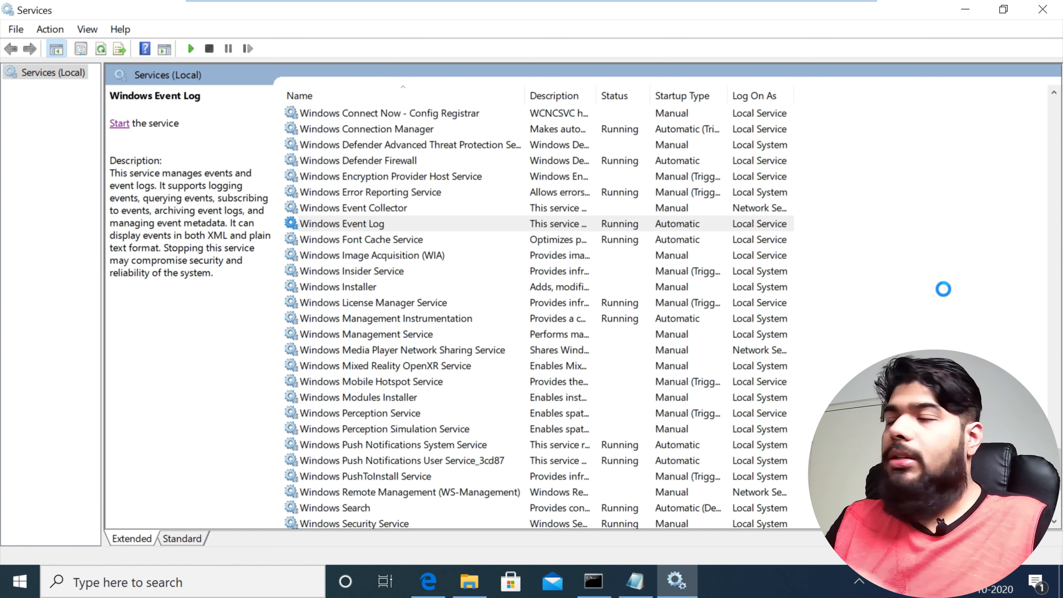
left_click(964, 9)
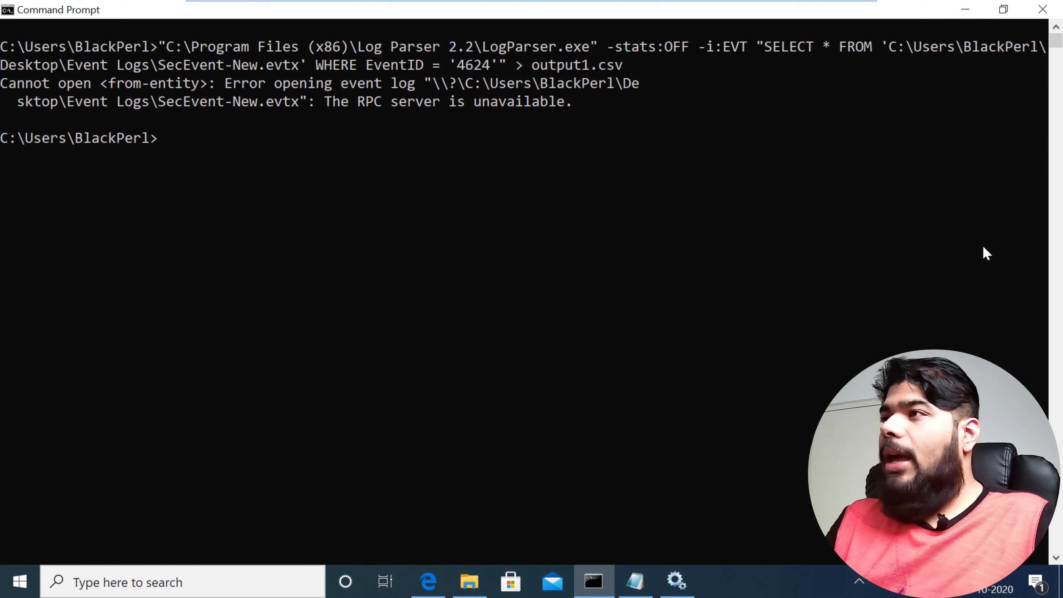
key("Up")
key("Return")
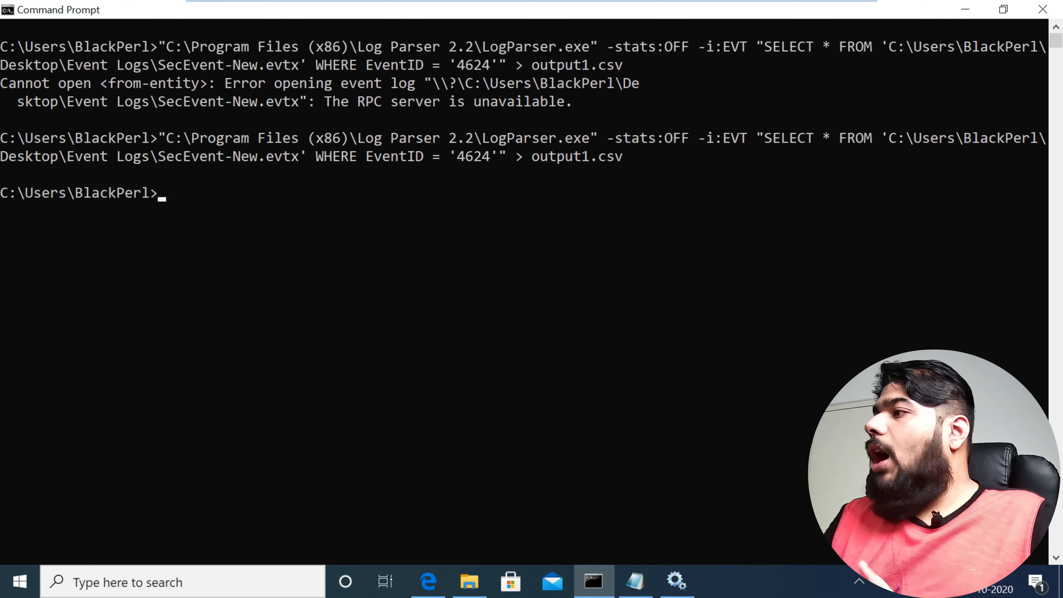
Step: Examine the -q:ON option in the third Log Parser query of the Commands file in Notepad
left_click(635, 581)
left_click(250, 172)
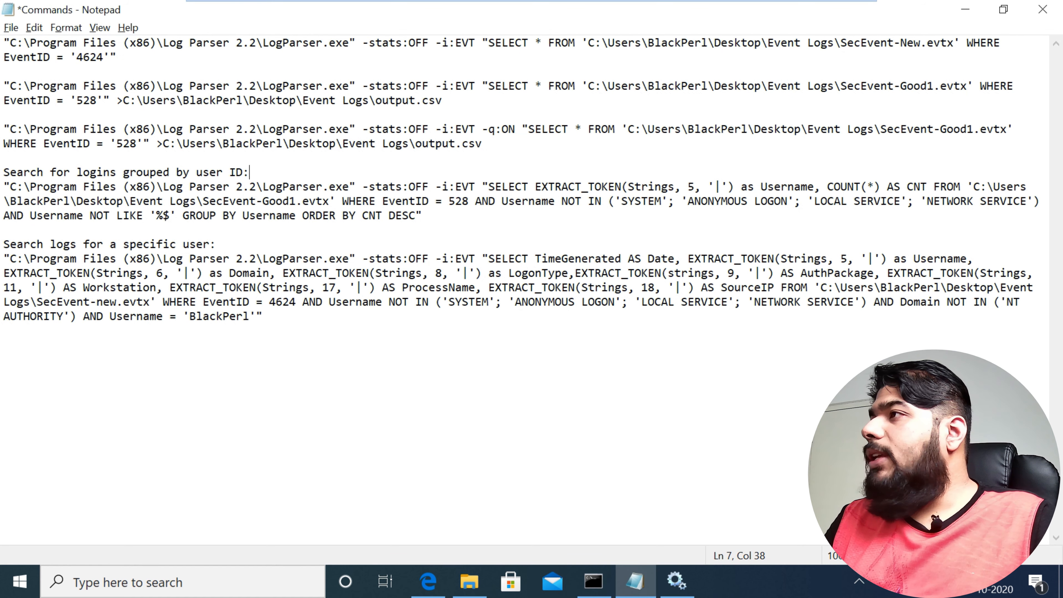
left_click(482, 129)
left_click_drag(482, 129, 515, 129)
left_click(251, 172)
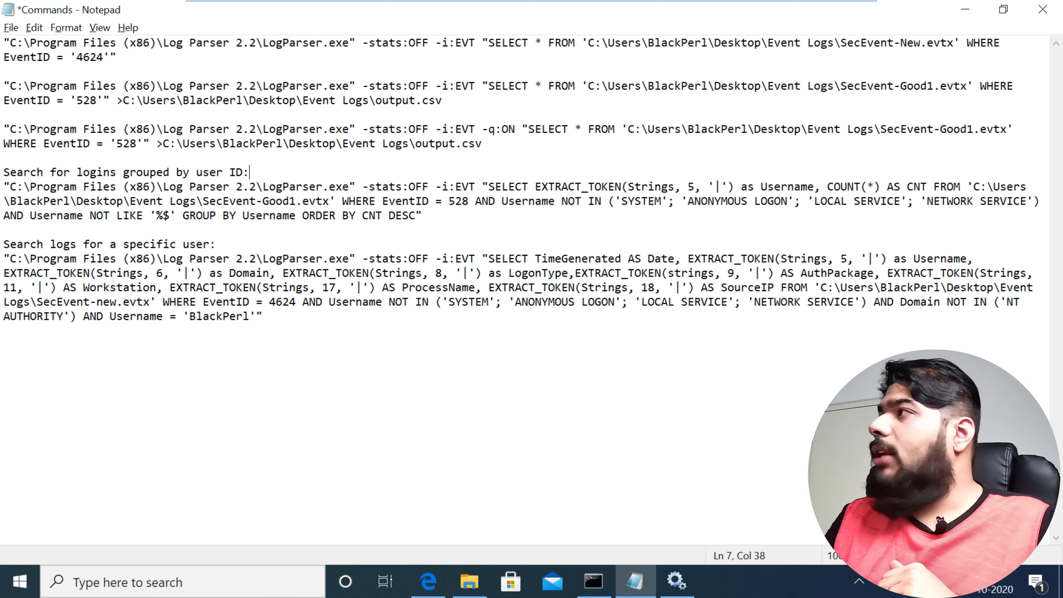
Step: Back in Command Prompt, try to run the output1.csv export query with -q:ON inserted between -i:EVT and the SELECT statement
key("alt+Tab")
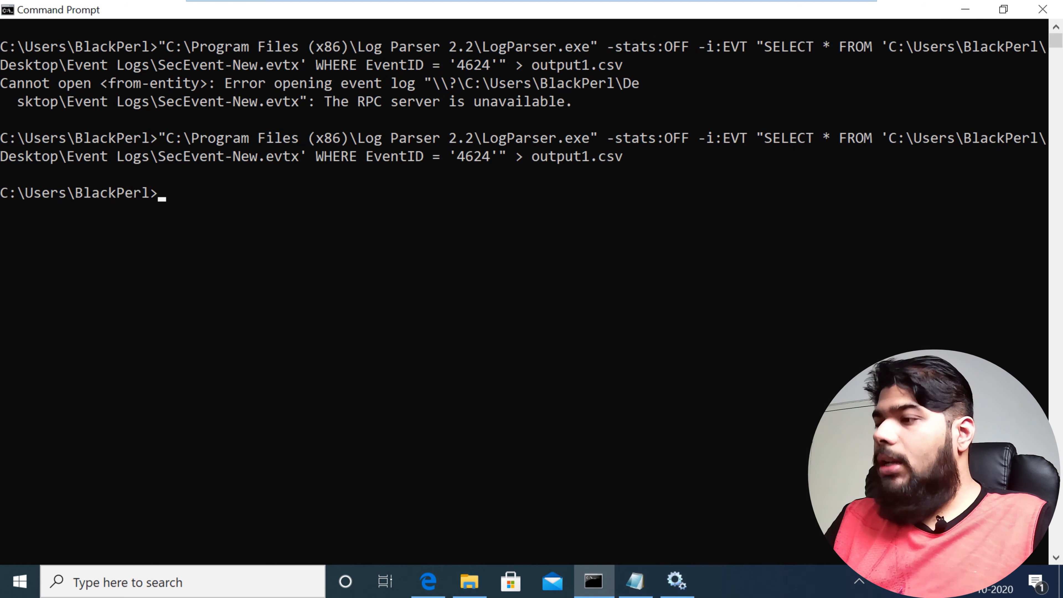
key("ctrl+v")
key("ctrl+Left")
key("ctrl+Left")
key("ctrl+Left")
key("ctrl+Left")
key("ctrl+Left")
key("ctrl+Left")
key("ctrl+Left")
key("ctrl+Left")
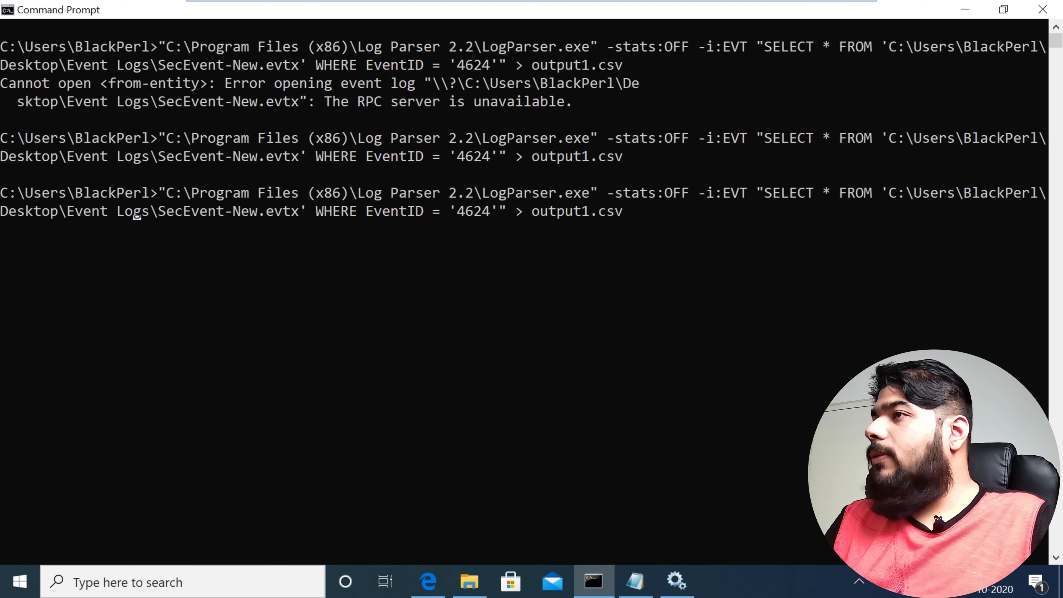
key("ctrl+Left")
key("ctrl+Left")
key("ctrl+Left")
key("ctrl+Left")
key("ctrl+Left")
key("ctrl+Left")
key("Right")
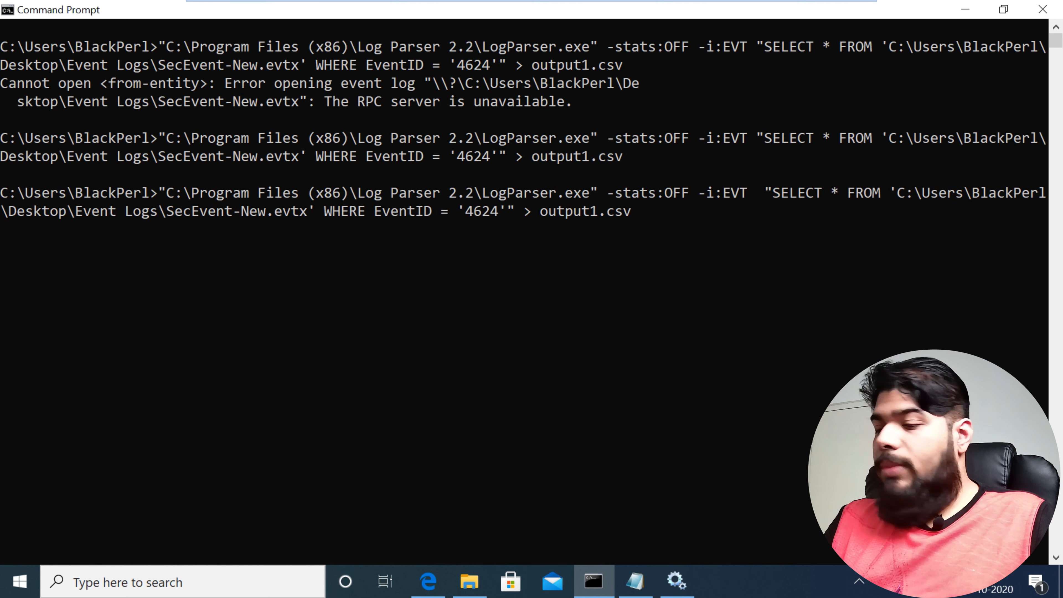
type("-1")
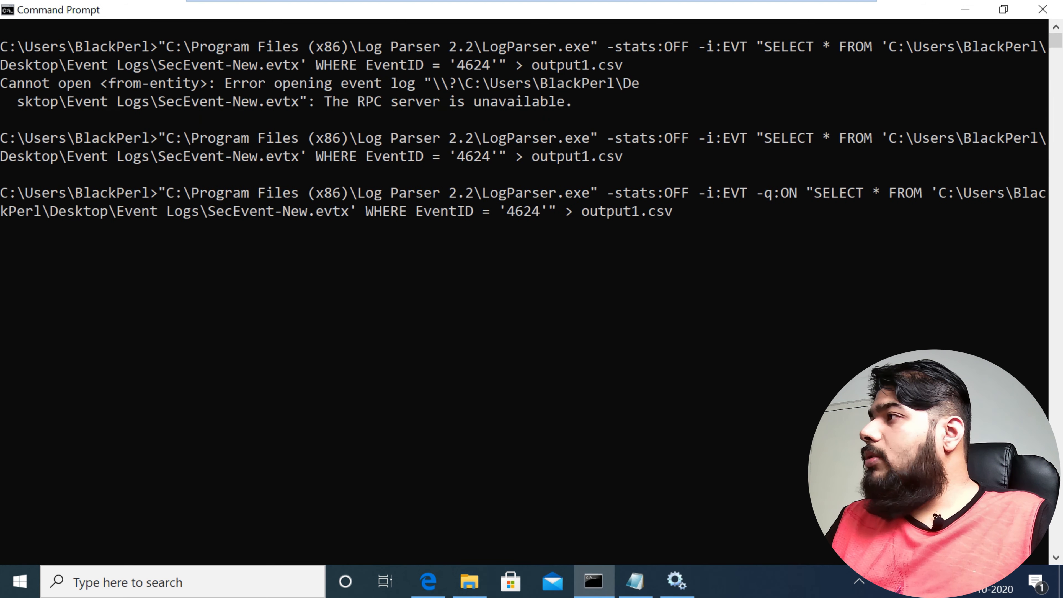
key("Return")
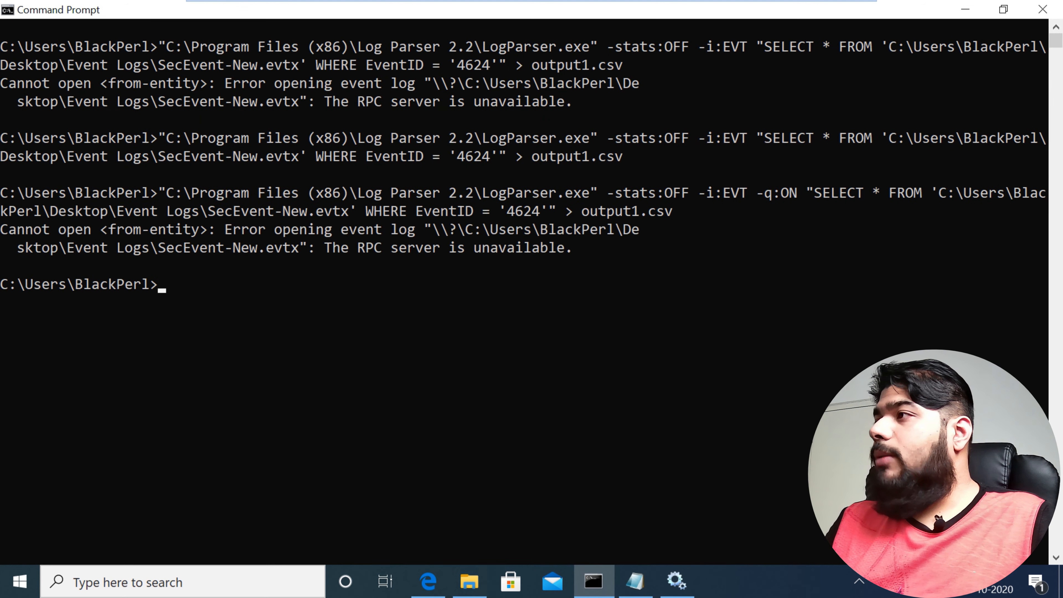
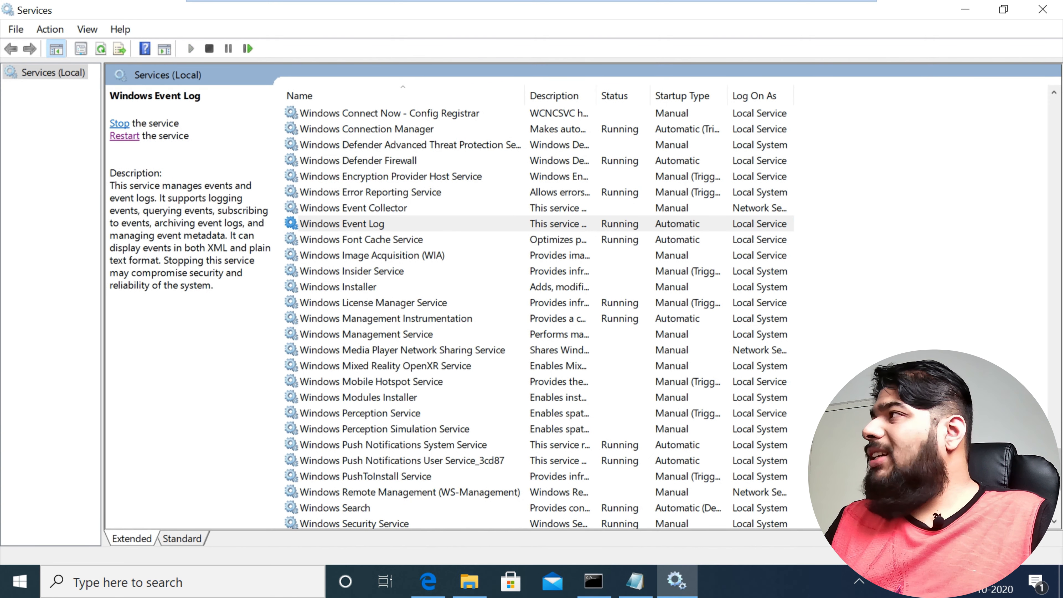
Step: Return to Command Prompt and rerun the -q:ON query that exports SecEvent-New.evtx's 4624 events to output1.csv
left_click(965, 9)
key("Up")
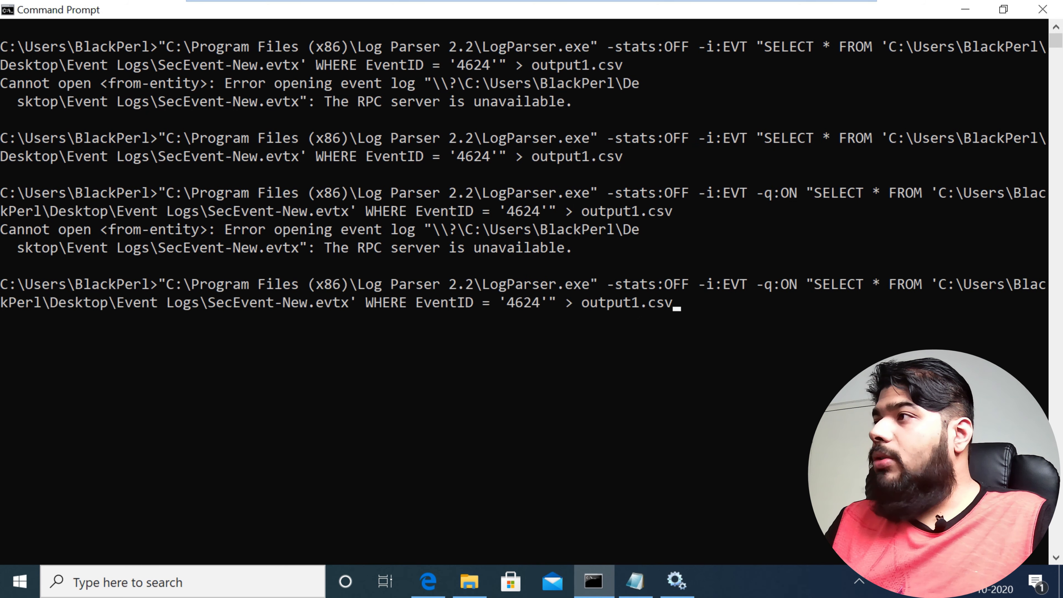
key("Return")
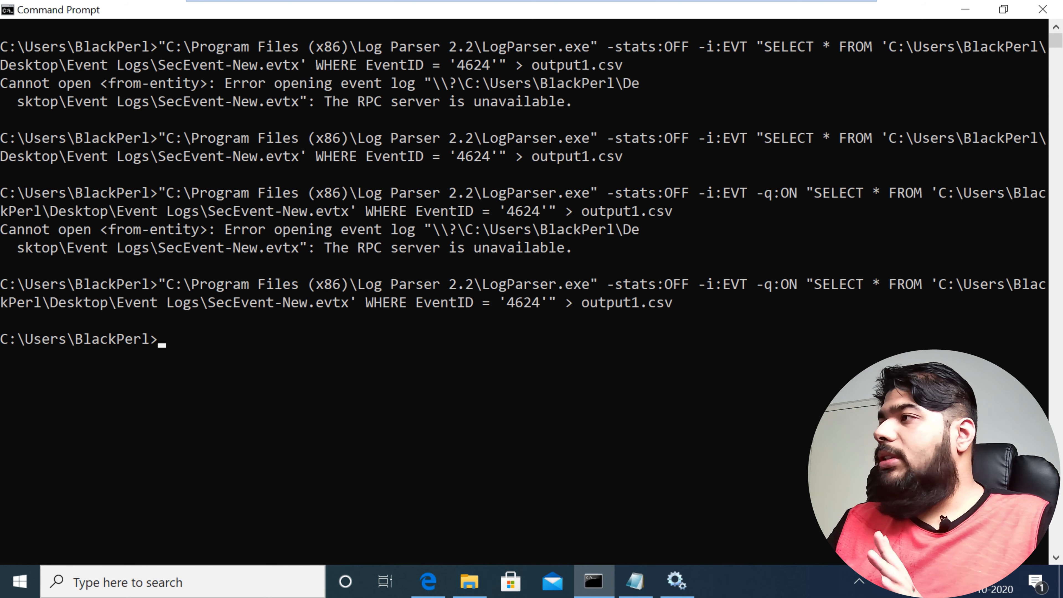
Step: Search Windows for the exported file with "out", and close the search without opening anything
left_click(182, 583)
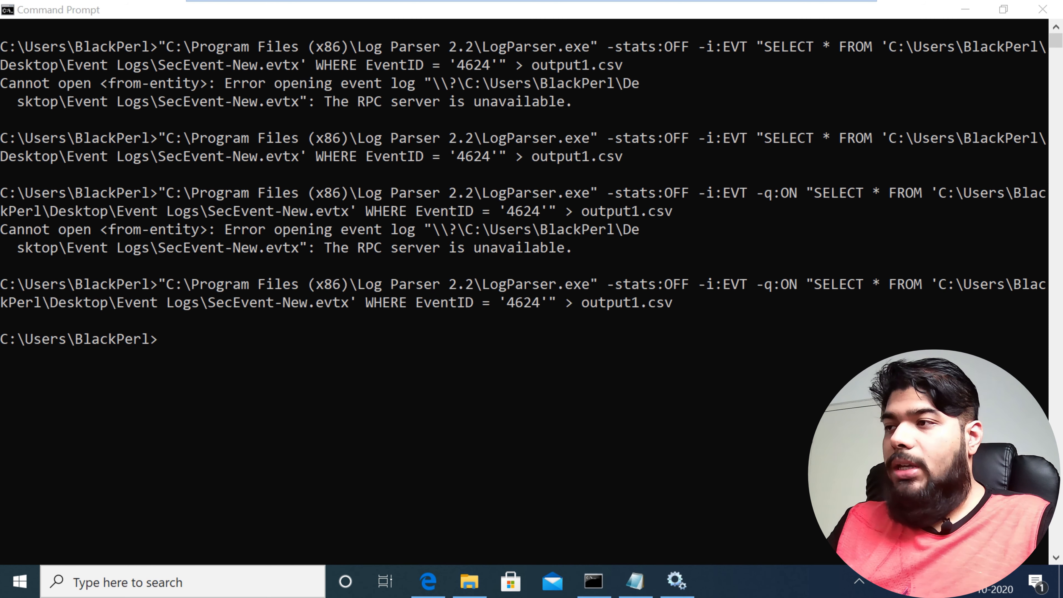
type("out")
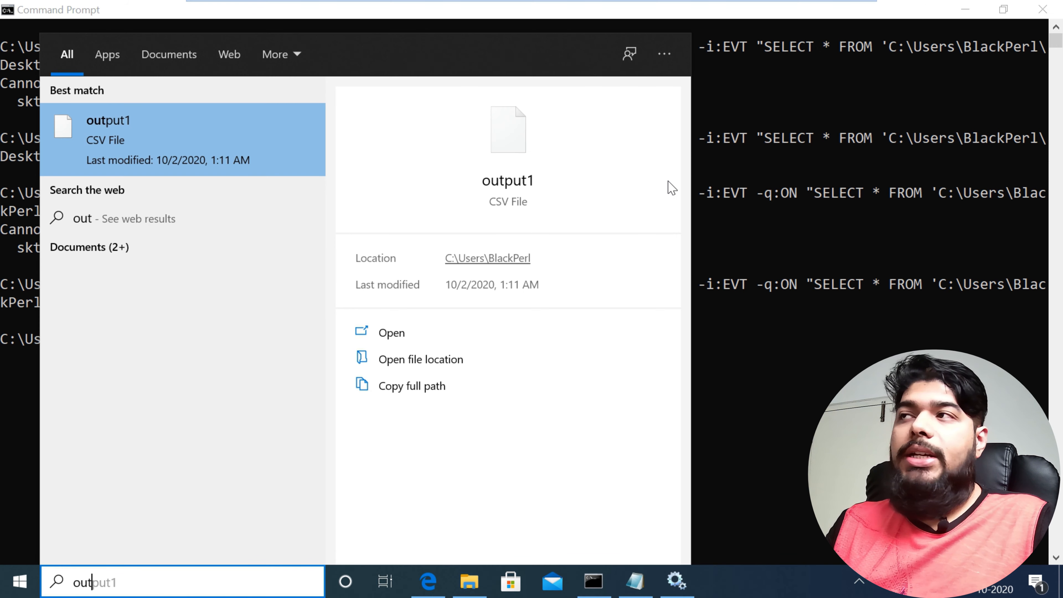
key("Escape")
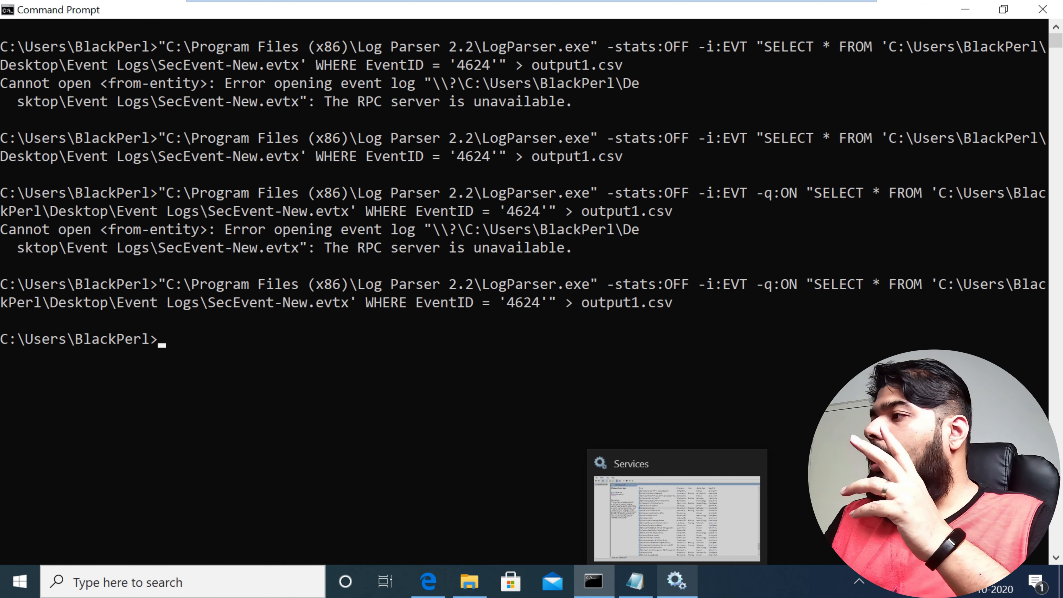
Step: Switch to the Services console, reselect the Windows Event Log service to check its state, and return to Command Prompt
left_click(676, 581)
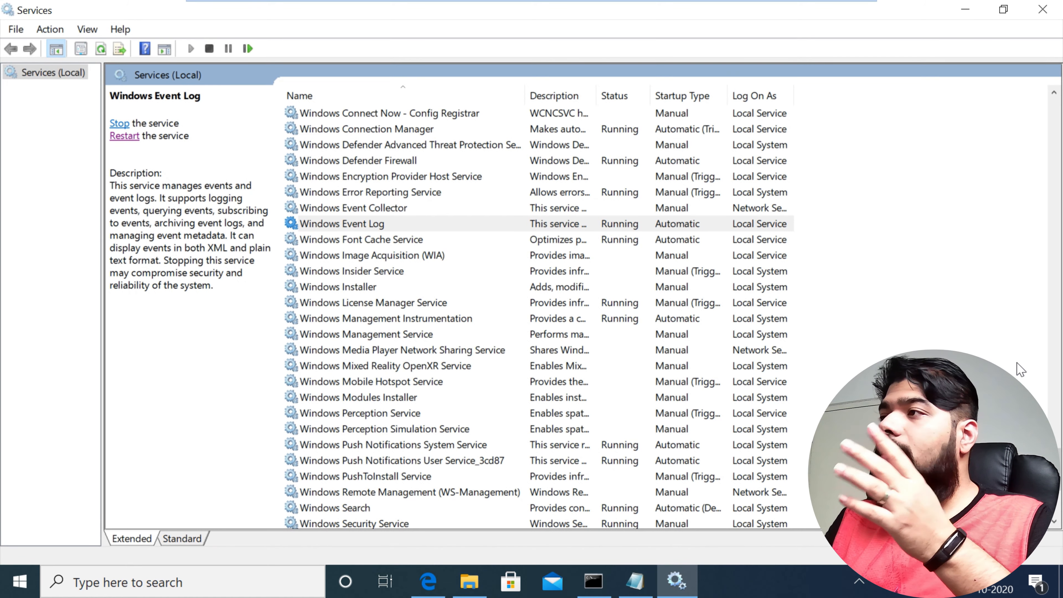
key("Down")
key("Up")
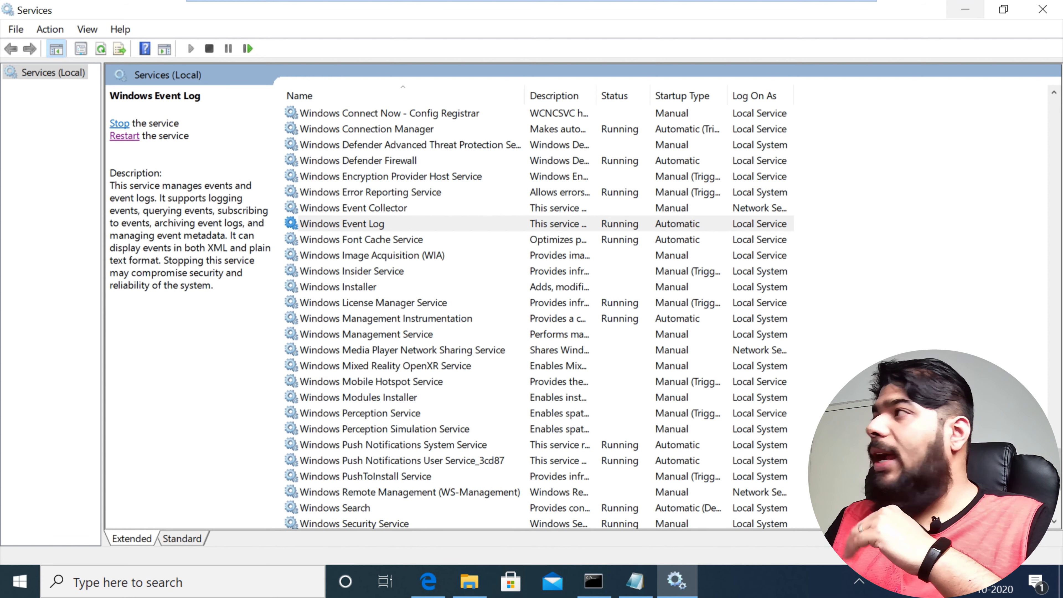
left_click(965, 10)
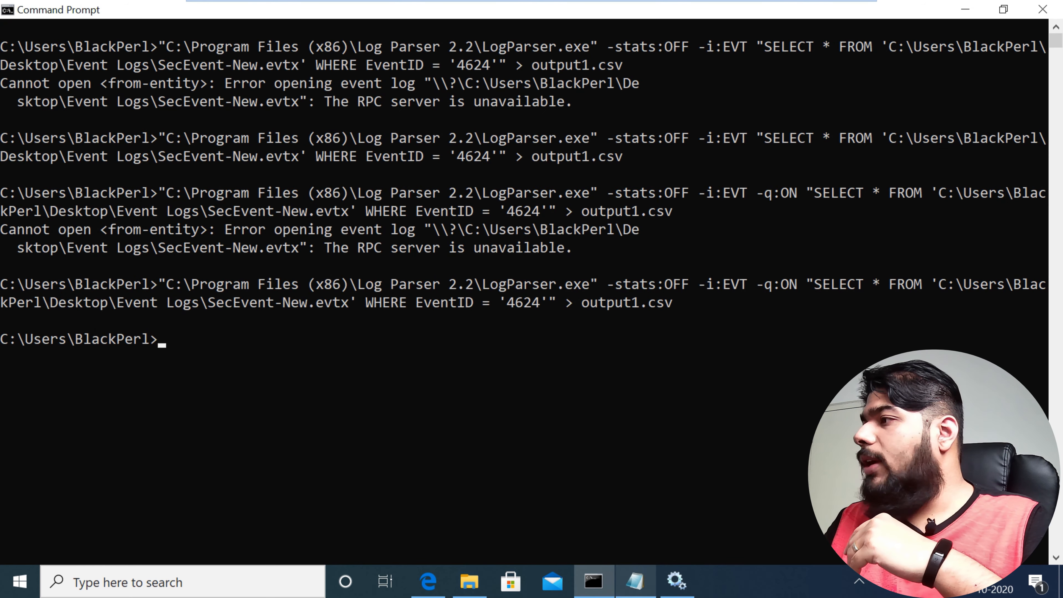
Step: In the Commands file in Notepad, change the grouped-by-user login query's source log to SecEvent-New.evtx
left_click(635, 581)
left_click(296, 201)
key("shift+Left")
key("Right")
key("BackSpace")
key("BackSpace")
key("BackSpace")
key("BackSpace")
key("BackSpace")
type("New")
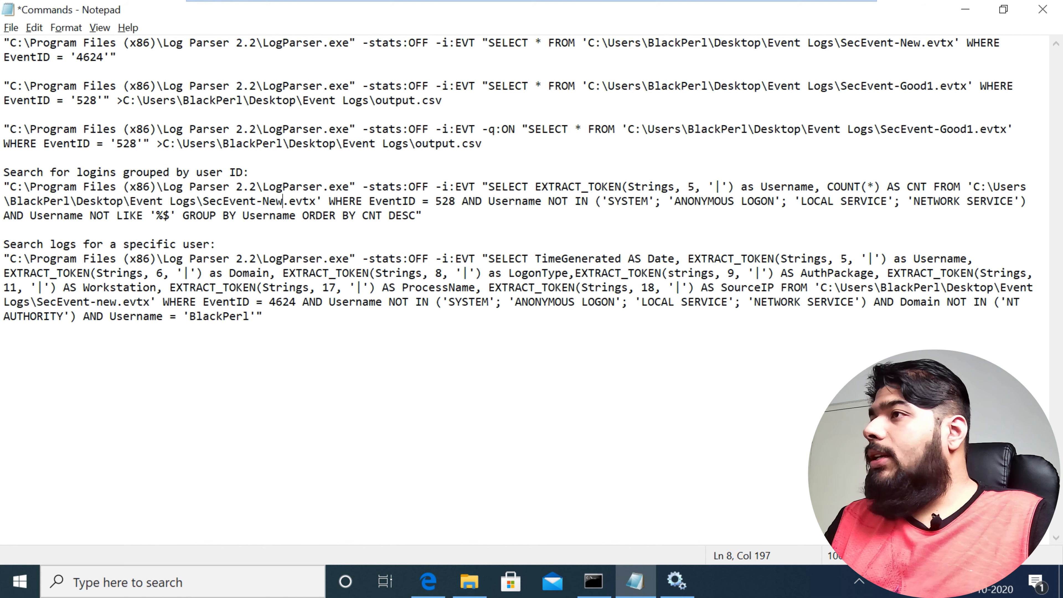
Step: Set the EventID in the grouped-by-user login query to 4624
left_click(455, 201)
key("BackSpace")
key("BackSpace")
key("BackSpace")
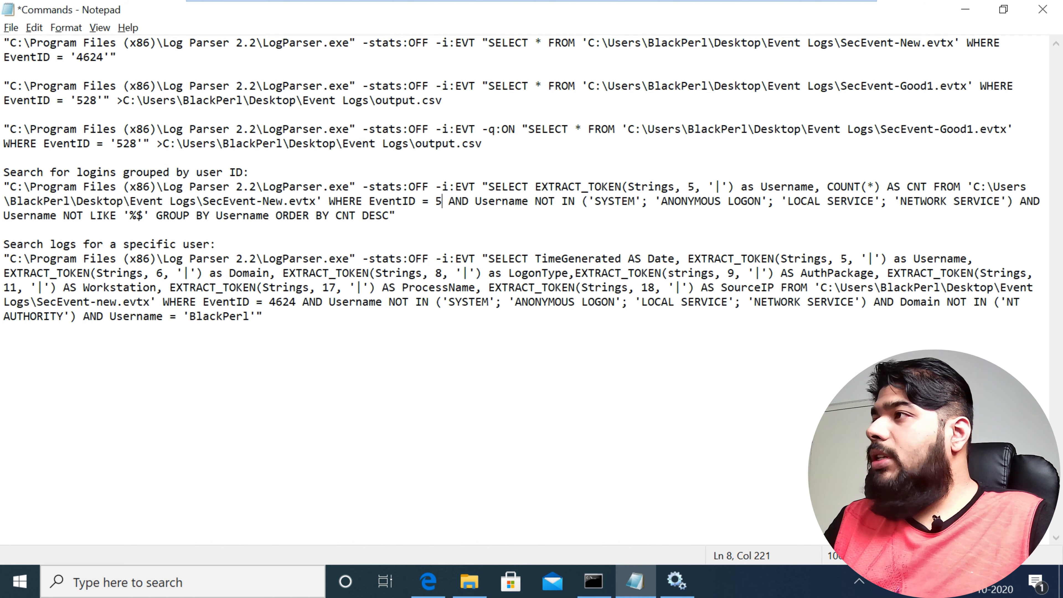
type("4624")
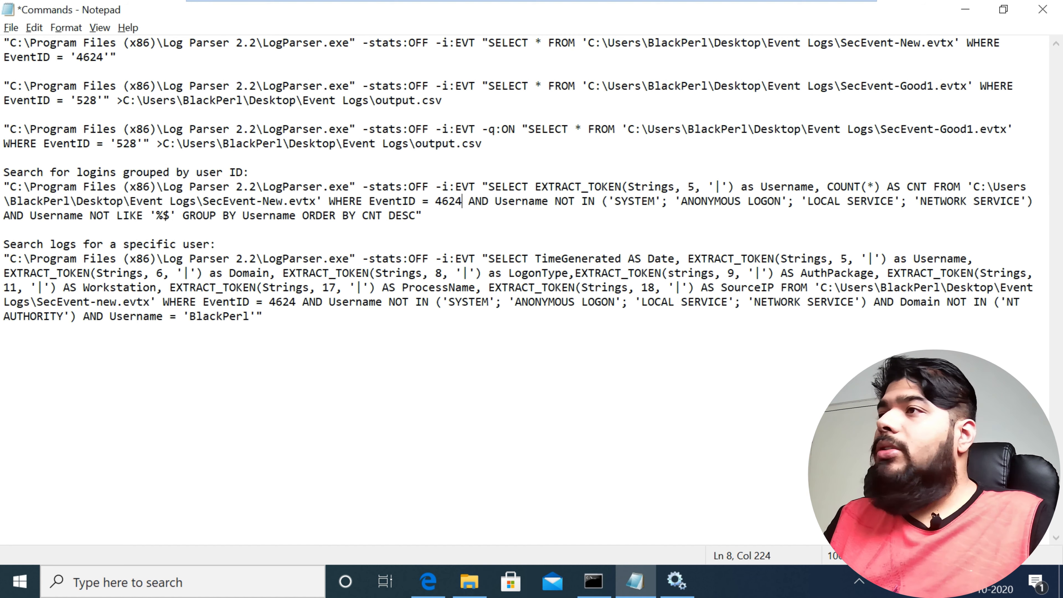
Step: Copy the whole grouped-by-user login query, clear the Command Prompt screen with cls, and run the query there
left_click_drag(4, 187, 4, 230)
key("shift+Left")
key("ctrl+c")
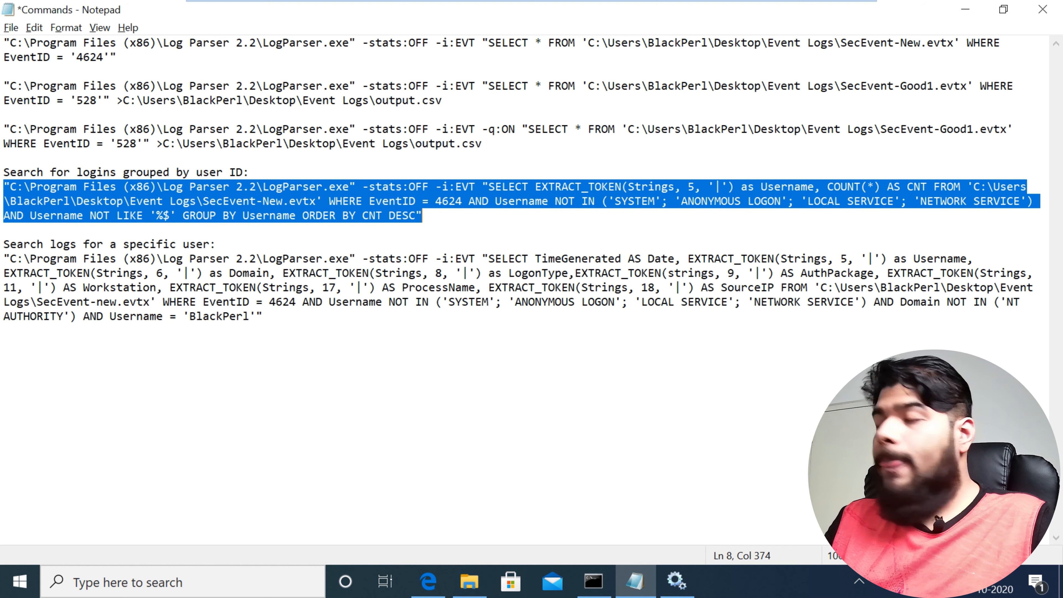
left_click(965, 9)
type("cls")
key("Return")
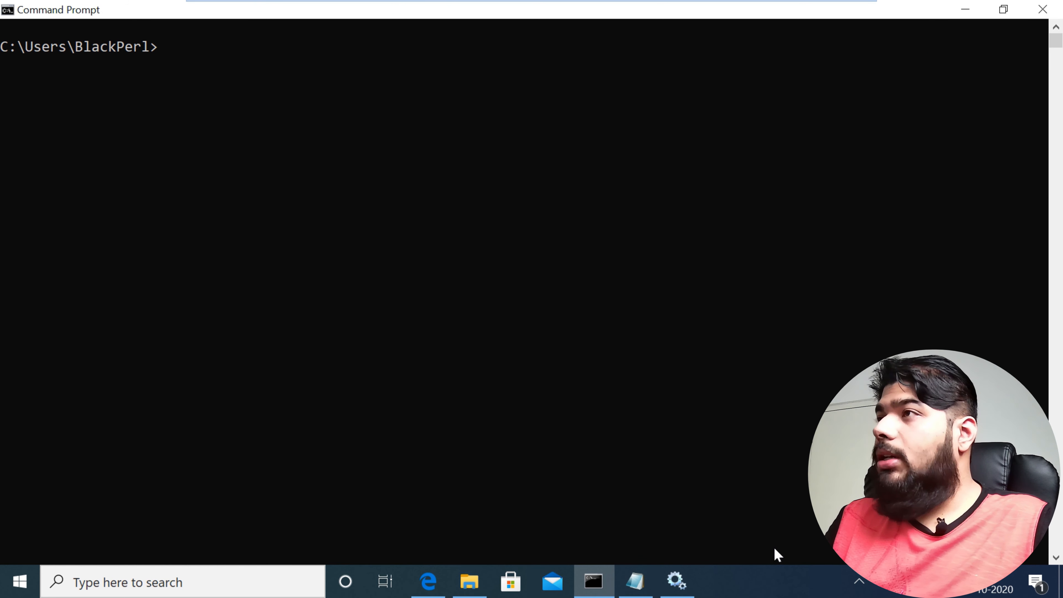
key("ctrl+v")
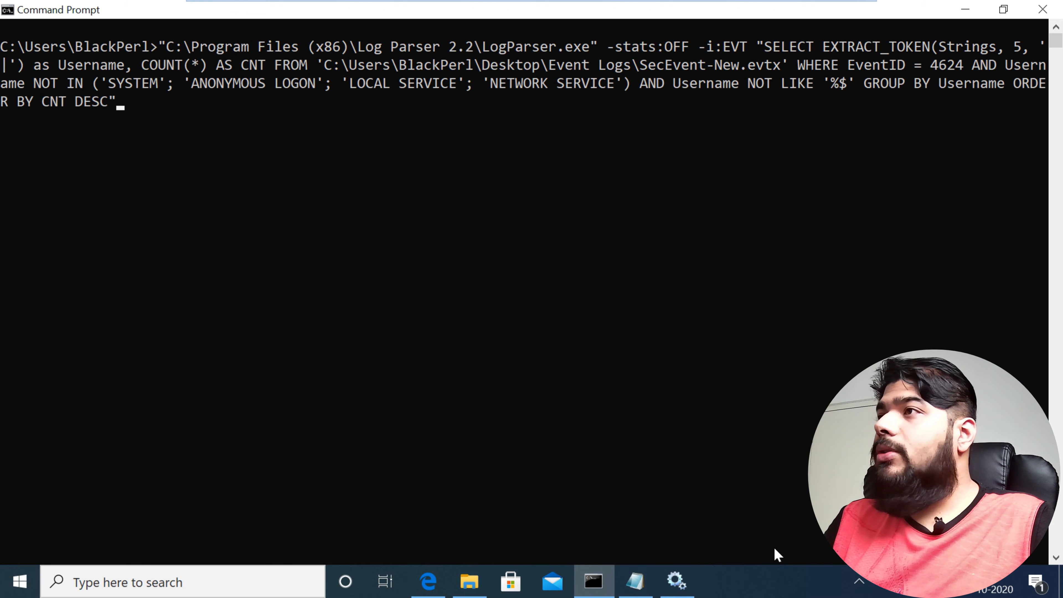
key("Return")
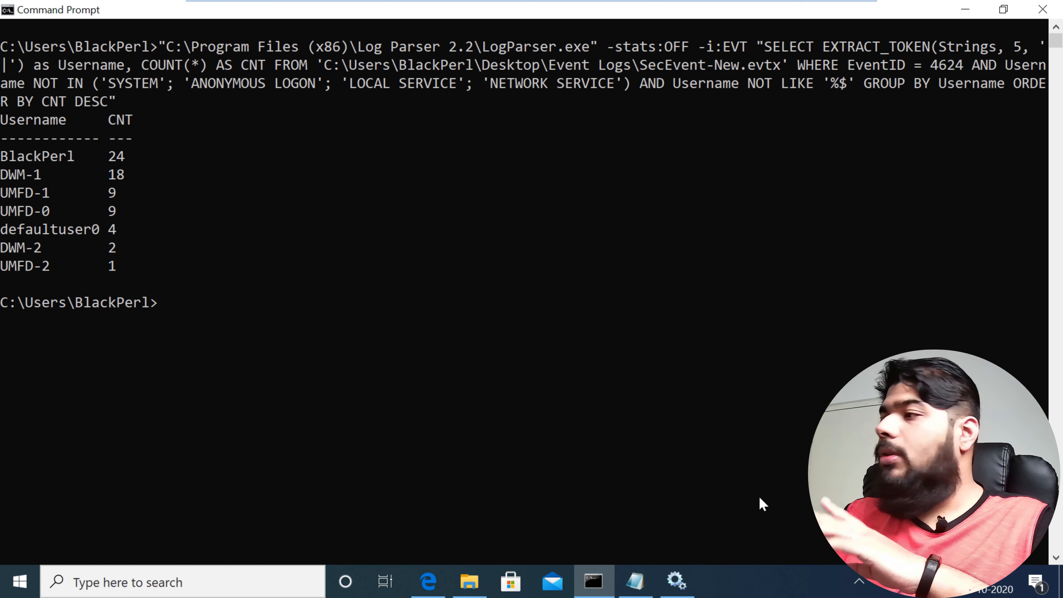
Step: Copy the complete Log Parser query for a specific user from Notepad's Commands file, and return to Command Prompt
key("alt+Tab")
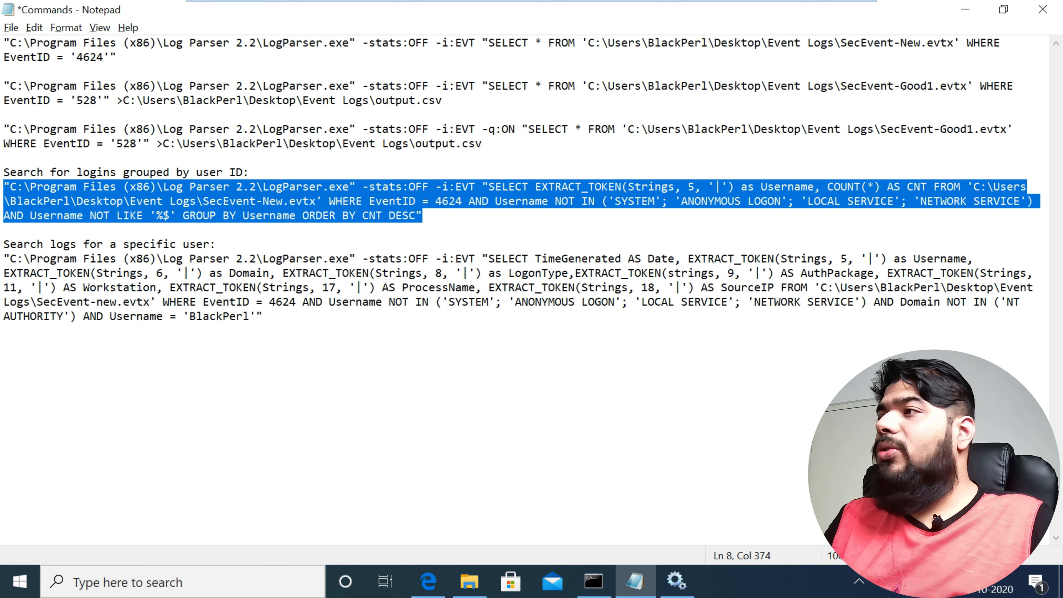
left_click_drag(264, 317, 4, 259)
key("alt+Tab")
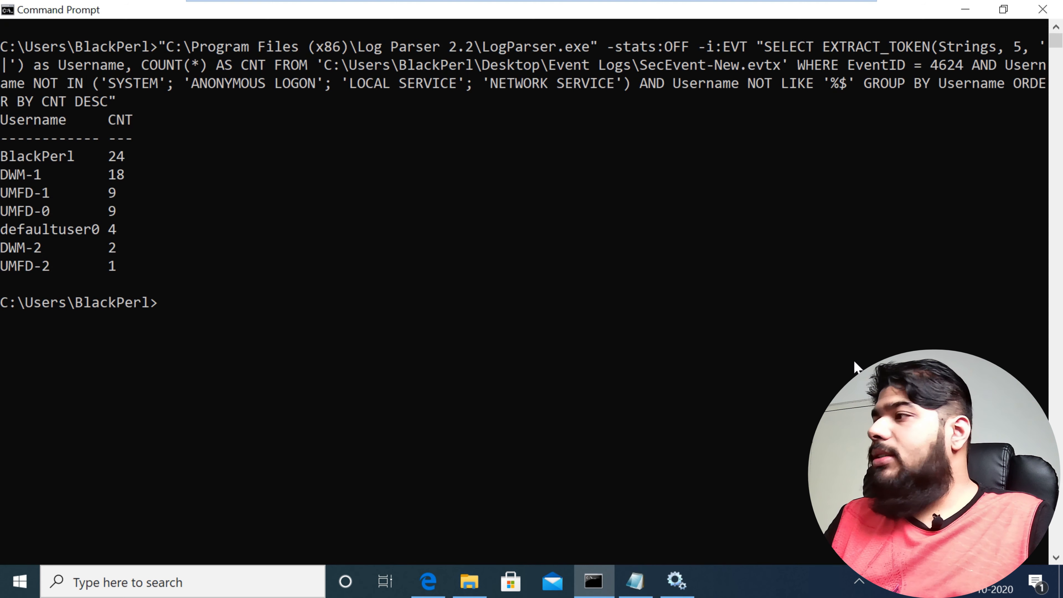
Step: Reselect the Windows Event Log service in Services to check its state, and run the copied specific-user query in Command Prompt
key("alt+Tab")
key("Down")
key("Up")
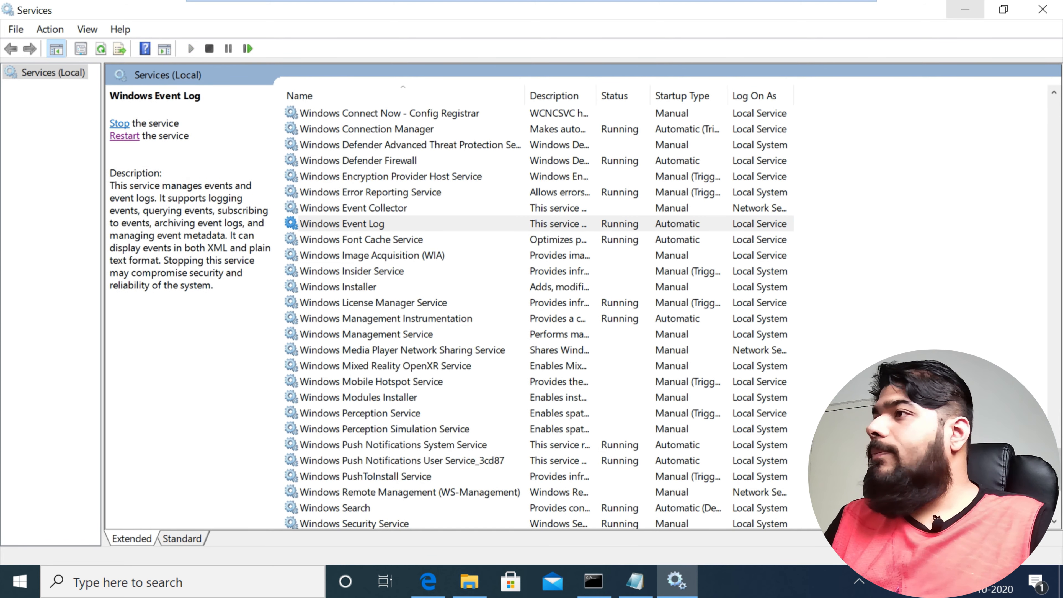
left_click(965, 10)
type("\"C:\\Program Files (x86)\\Log Parser 2.2\\LogParser.exe\" -stats:OFF -i:EVT \"SELECT TimeGenerated AS Date, EXTRACT_TOKEN(Strings, 5, '|') as Username, EXTRACT_TOKEN(Strings, 6, '|') as Domain, EXTRACT_TOKEN(Strings, 8, '|') as LogonType, EXTRACT_TOKEN(strings, 9, '|') AS AuthPackage, EXTRACT_TOKEN(Strings, 11, '|') AS Workstation, EXTRACT_TOKEN(Strings, 17, '|') AS ProcessName, EXTRACT_TOKEN(Strings, 18, '|') AS SourceIP FROM 'C:\\Users\\BlackPerl\\Desktop\\Event Logs\\SecEvent-New.evtx' WHERE EventID = 4624 AND Username NOT IN ('SYSTEM'; 'ANONYMOUS LOGON'; 'LOCAL SERVICE'; 'NETWORK SERVICE') AND Domain NOT IN ('NT AUTHORITY') AND Username = 'BlackPerl'\"")
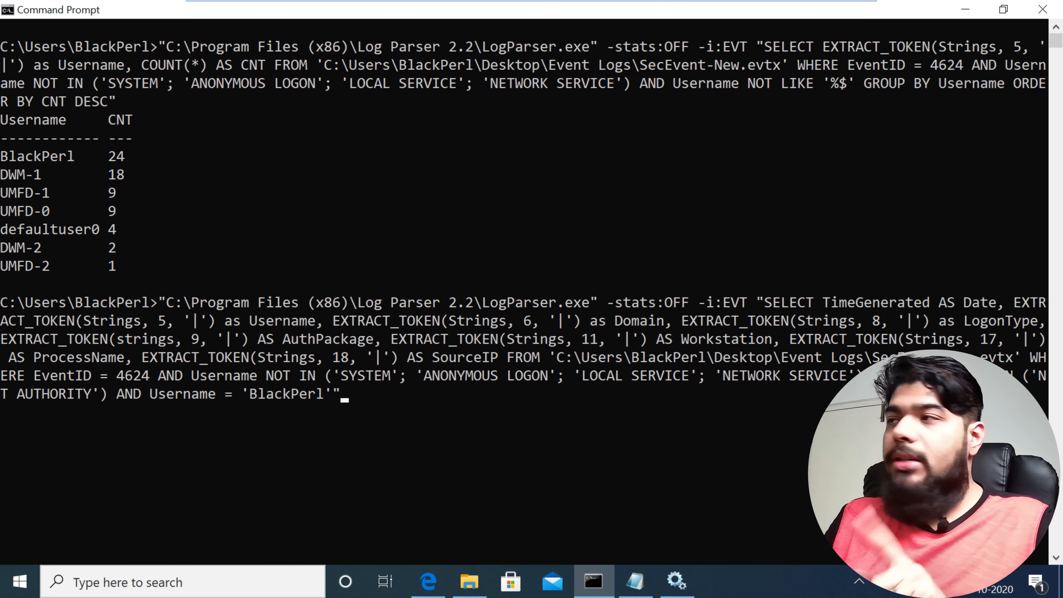
key("Return")
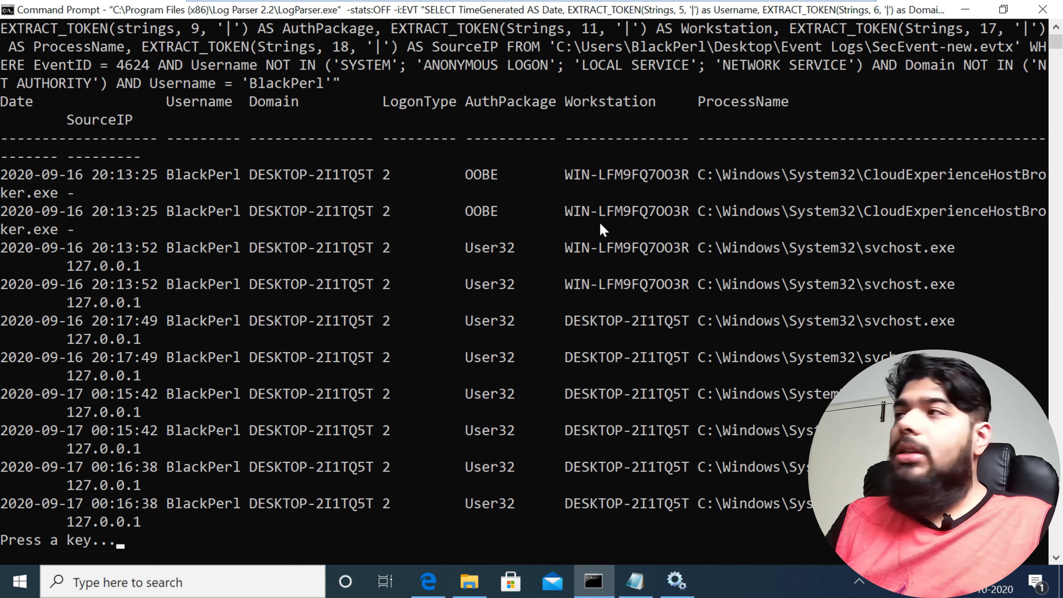
Step: Shrink the console text and page through the remaining logon records of the specific-user query
scroll(784, 309, "down", 3, "ctrl")
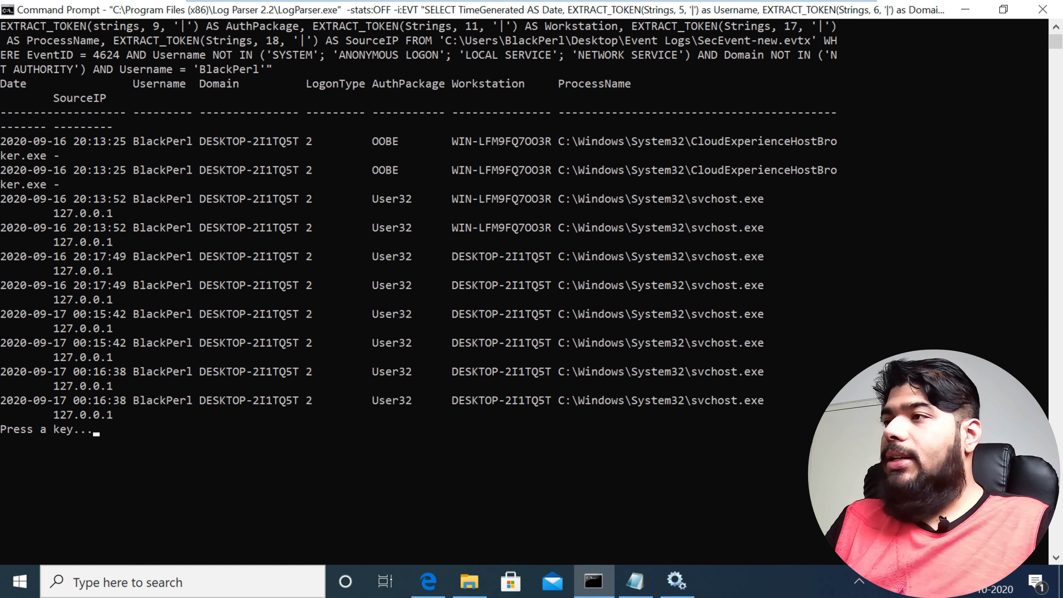
key("space")
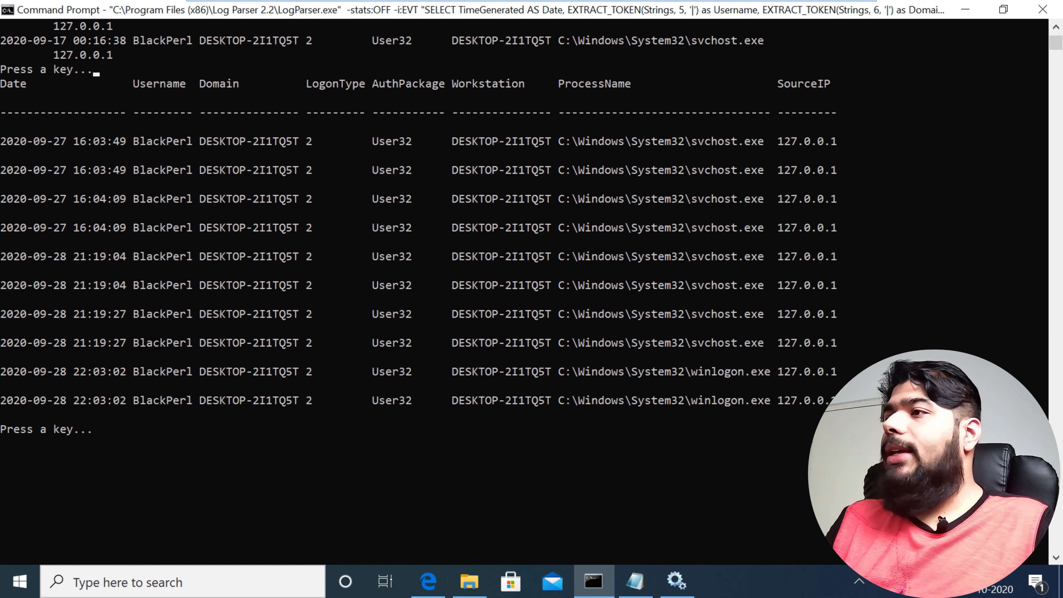
key("space")
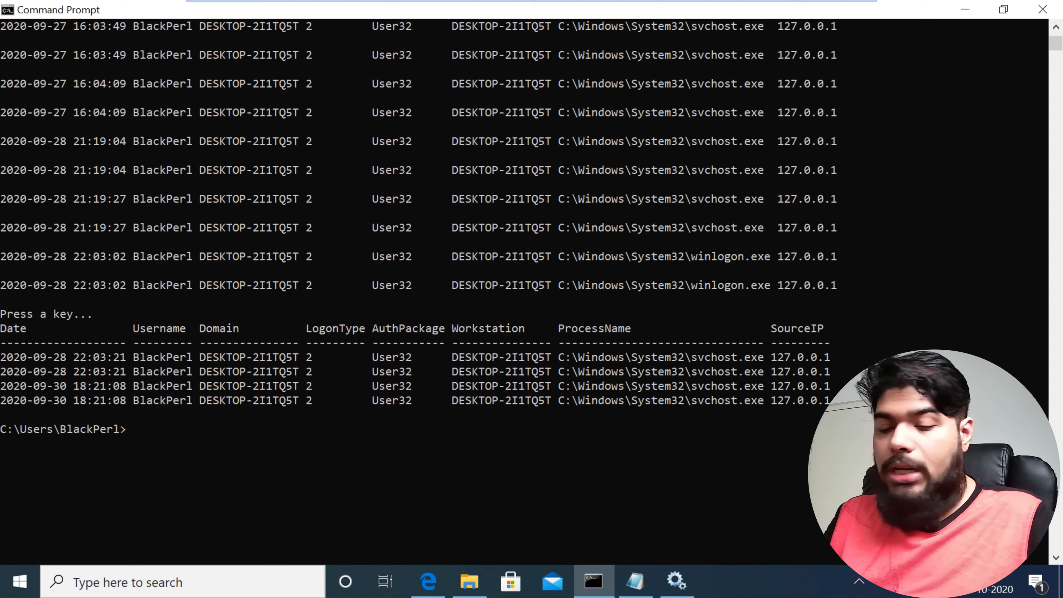
Step: Find Event Viewer through a Windows search for "event" and open it
key("super")
type("eve")
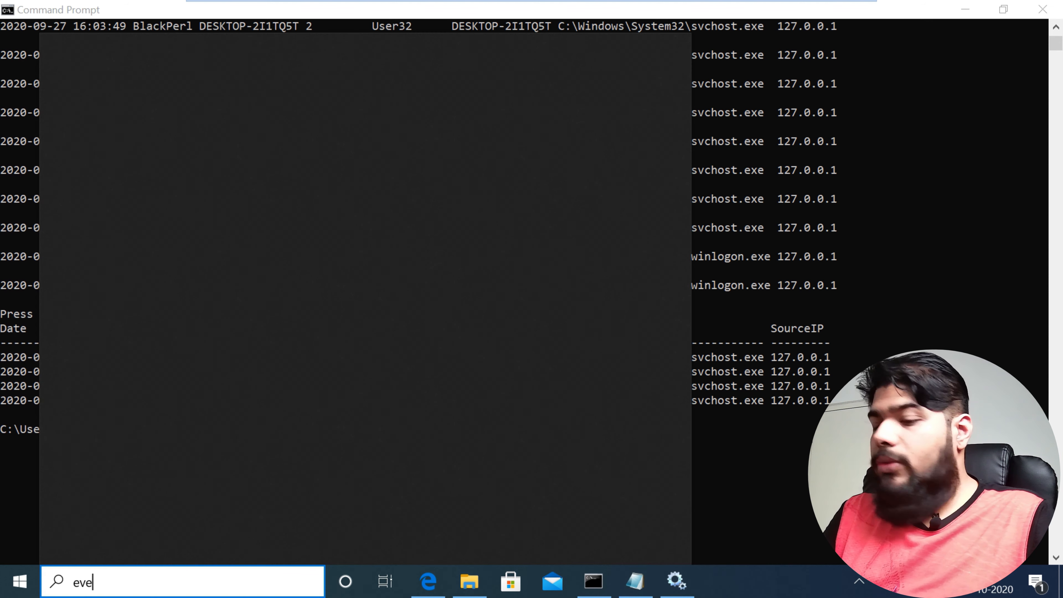
type("nt")
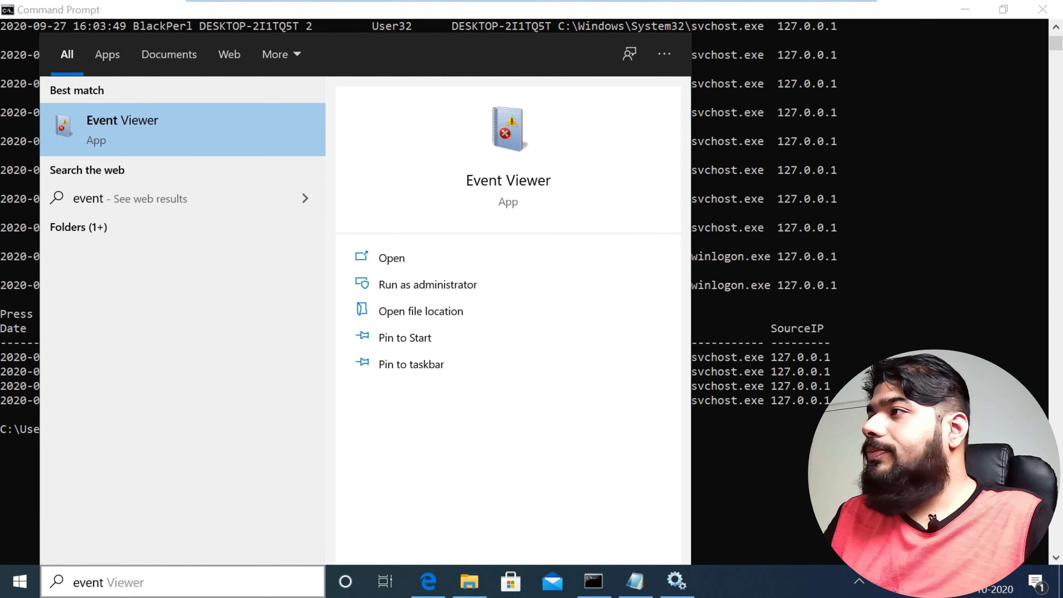
key("Escape")
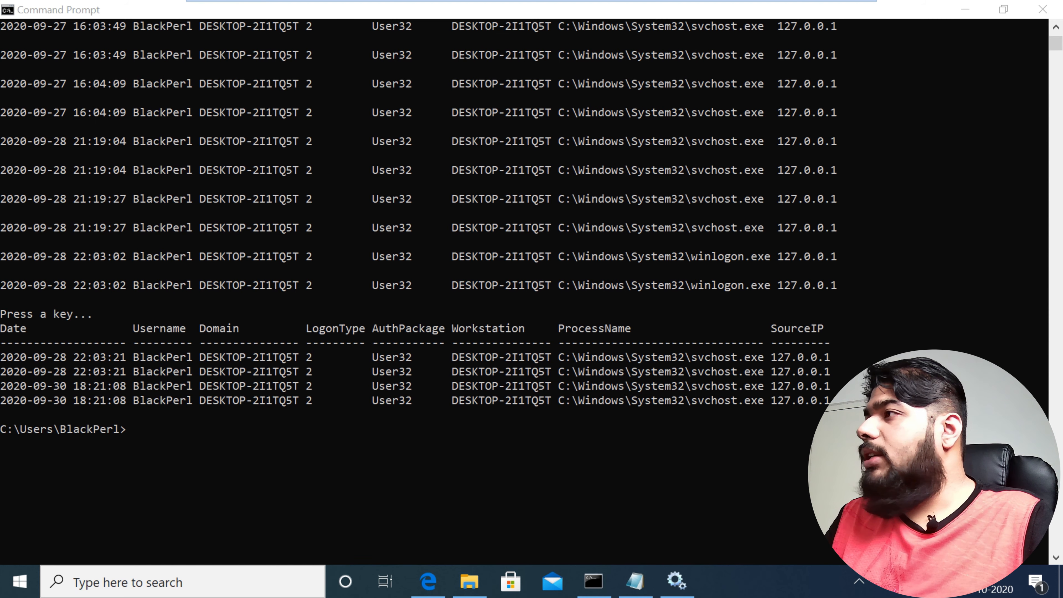
key("Return")
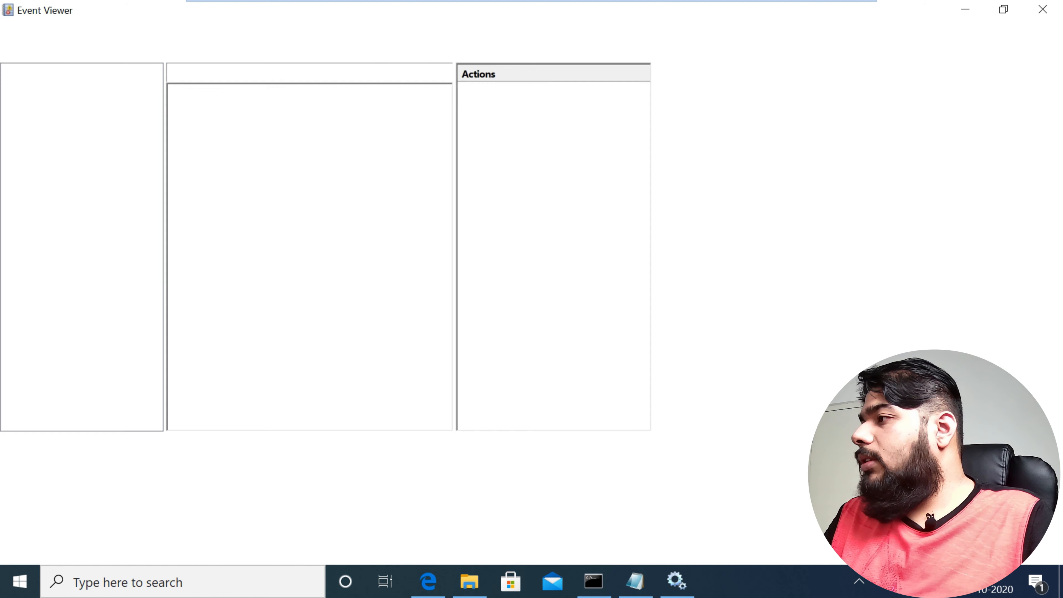
Step: Switch to the Services console, start the Windows Event Log service, and return to Event Viewer
left_click(677, 582)
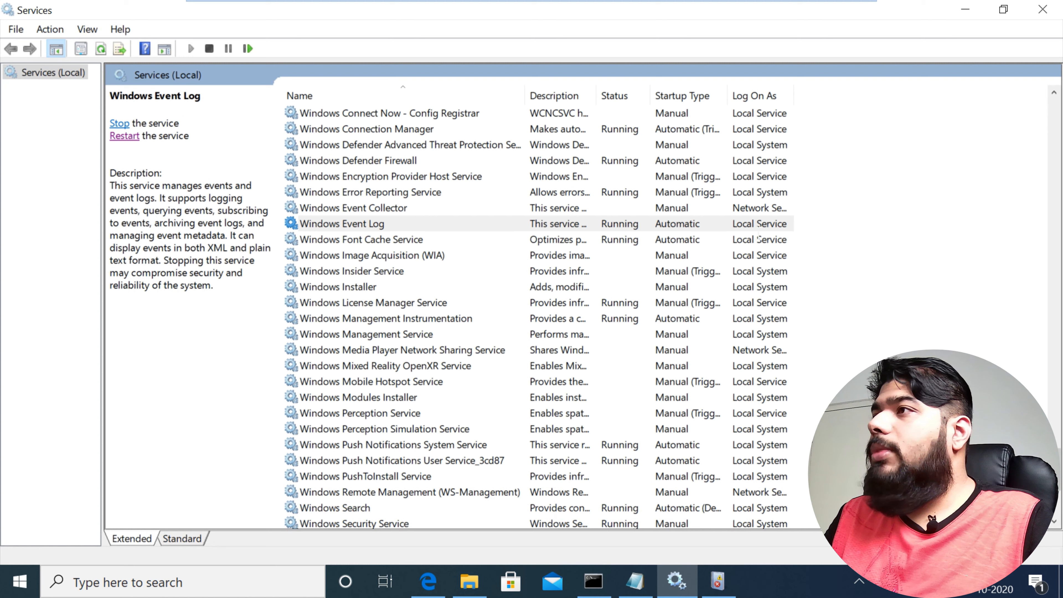
key("Down")
key("Up")
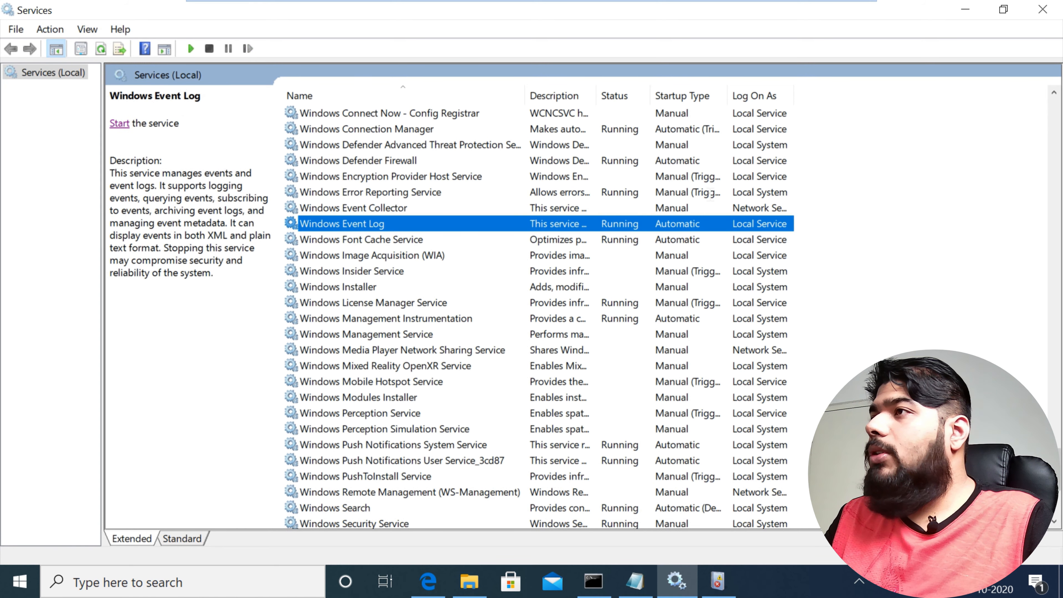
key("Tab")
key("Return")
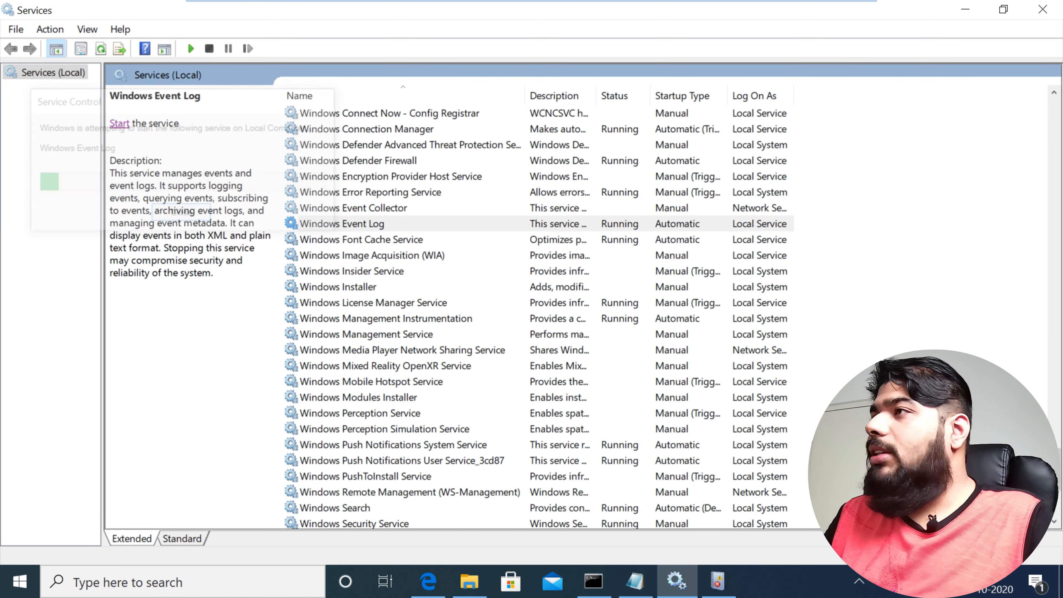
left_click(965, 9)
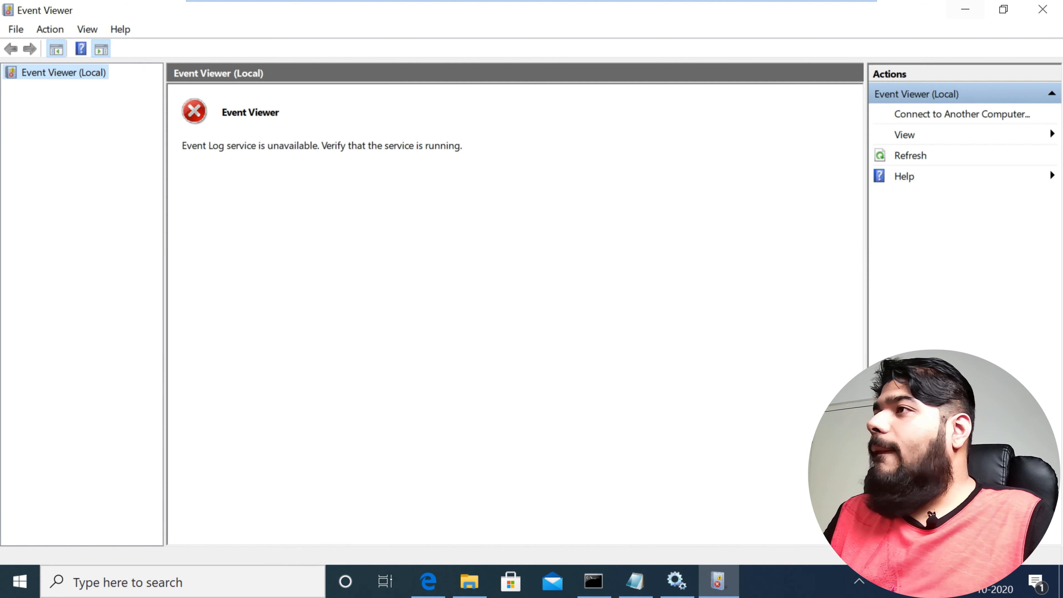
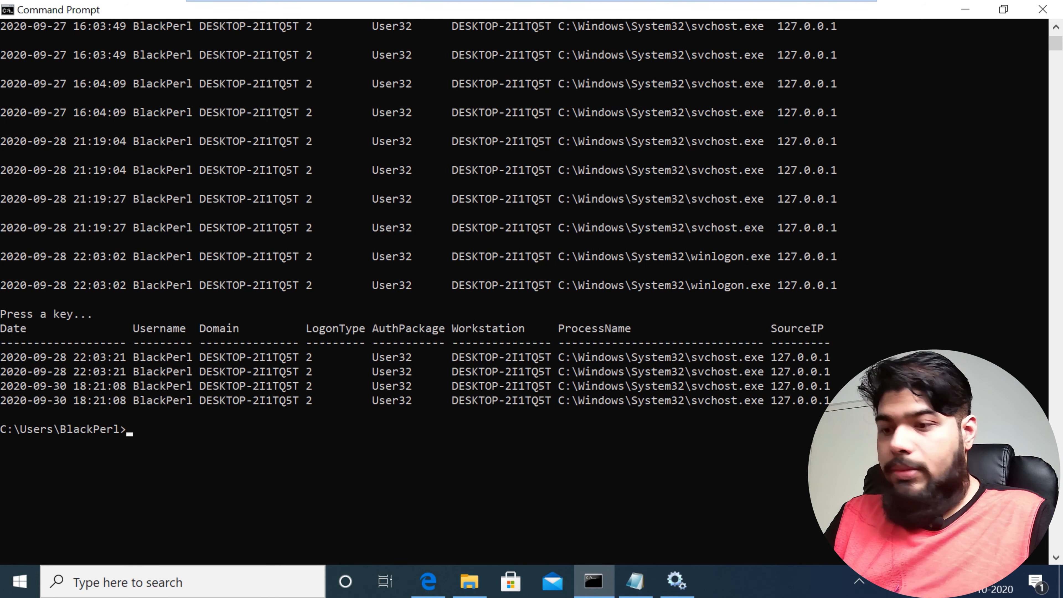
Step: Open Event Viewer through a Windows search for "event" and select Applications and Services Logs
key("super")
type("event")
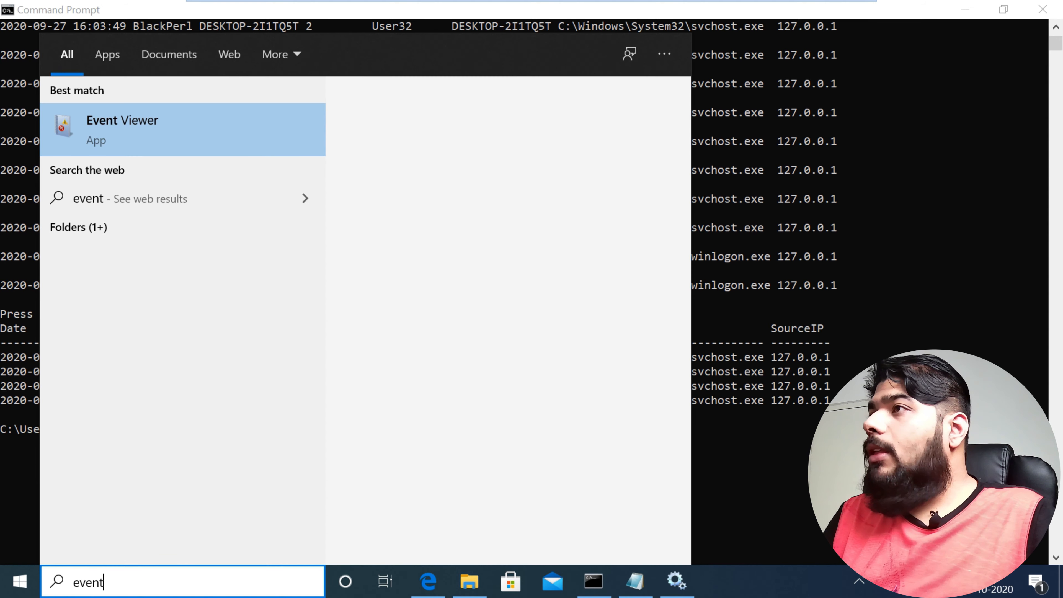
key("Return")
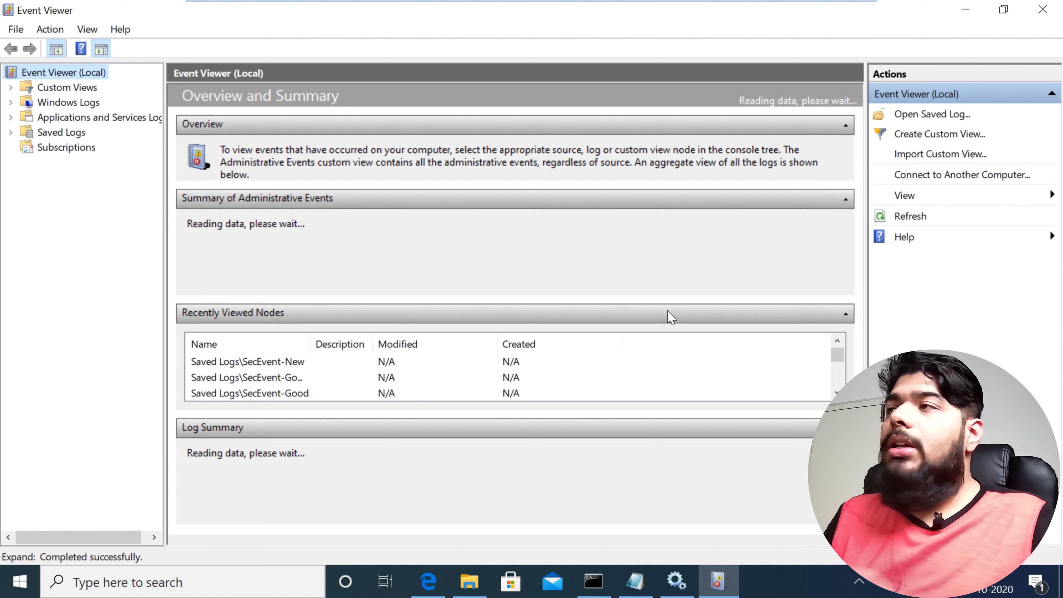
left_click(99, 118)
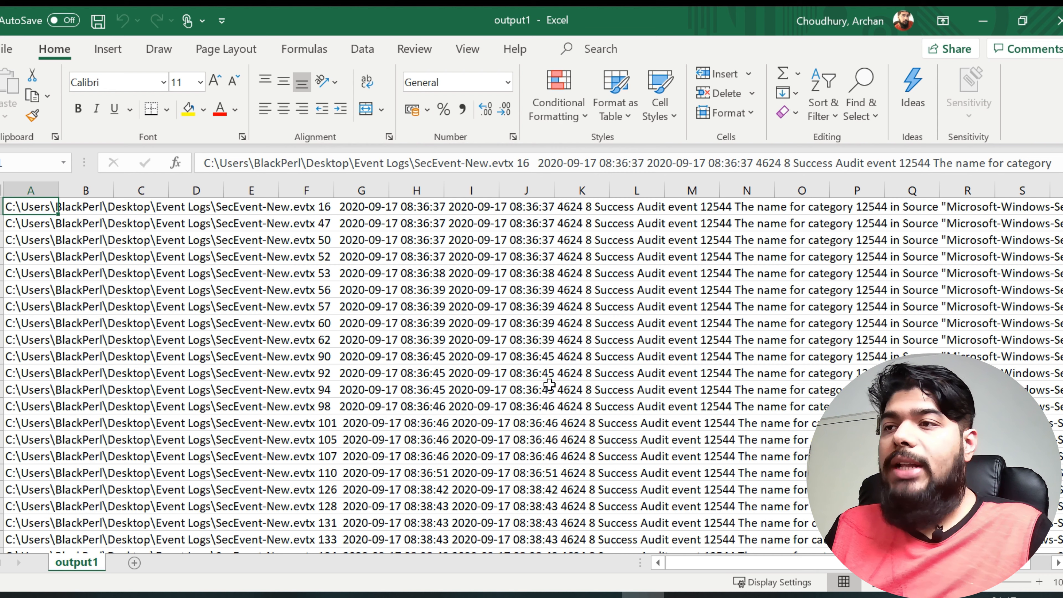
Step: In the output1 sheet in Excel, fit column A to its contents and briefly expand the formula bar to read the first record
double_click(58, 188)
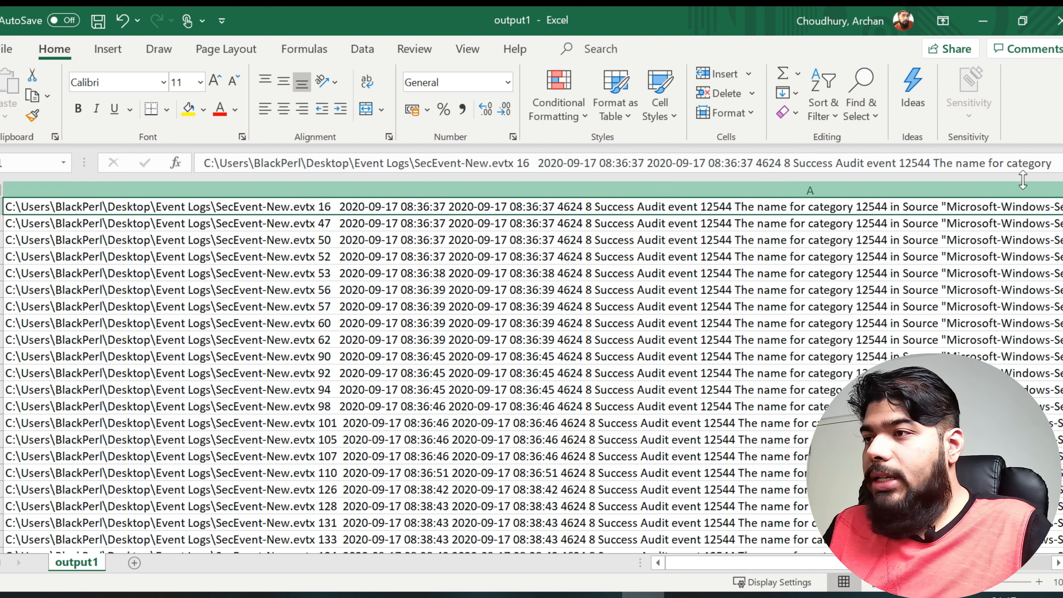
left_click(1062, 162)
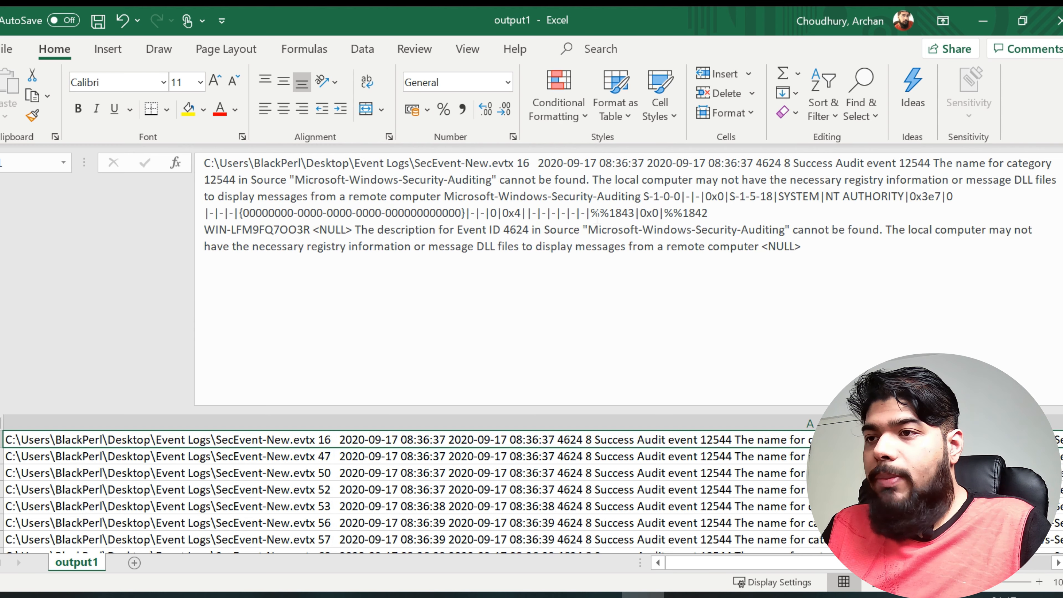
left_click(1061, 163)
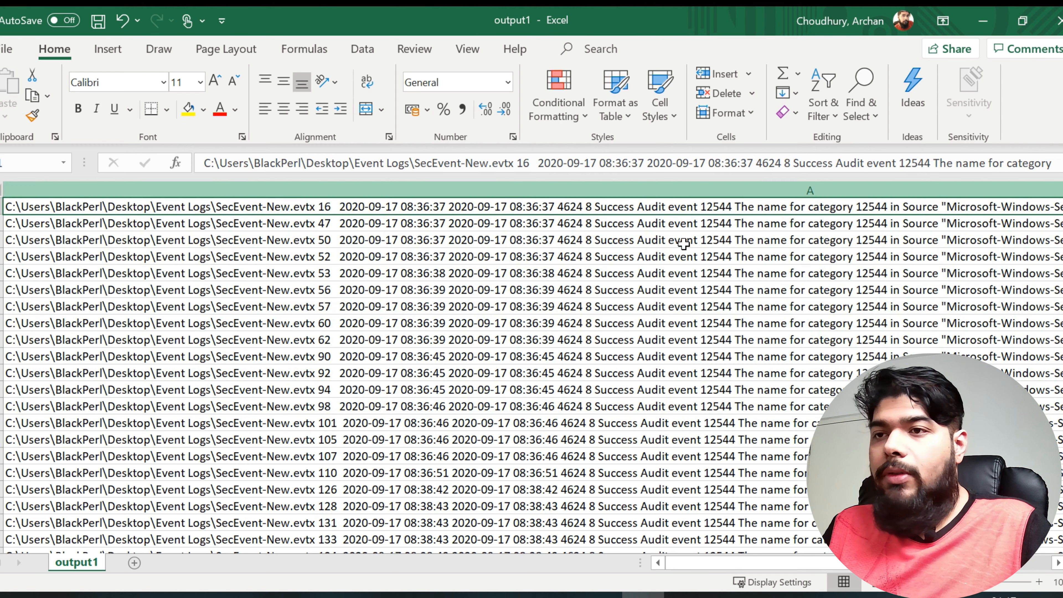
Step: Split all the log records in column A with Text to Columns, using Delimited data and only the custom "|" delimiter
left_click(209, 299)
key("ctrl+a")
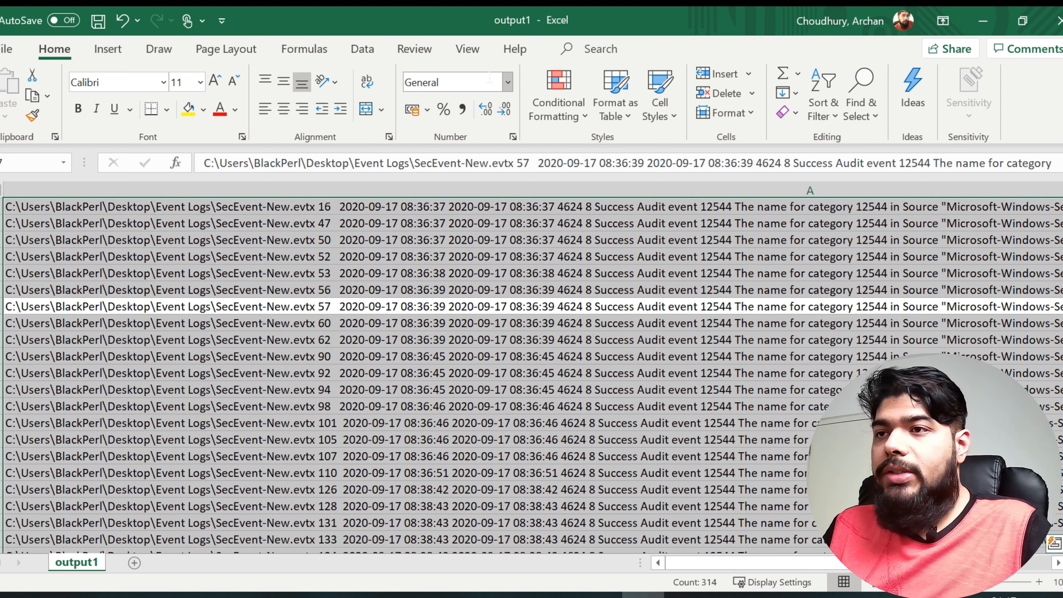
left_click(362, 52)
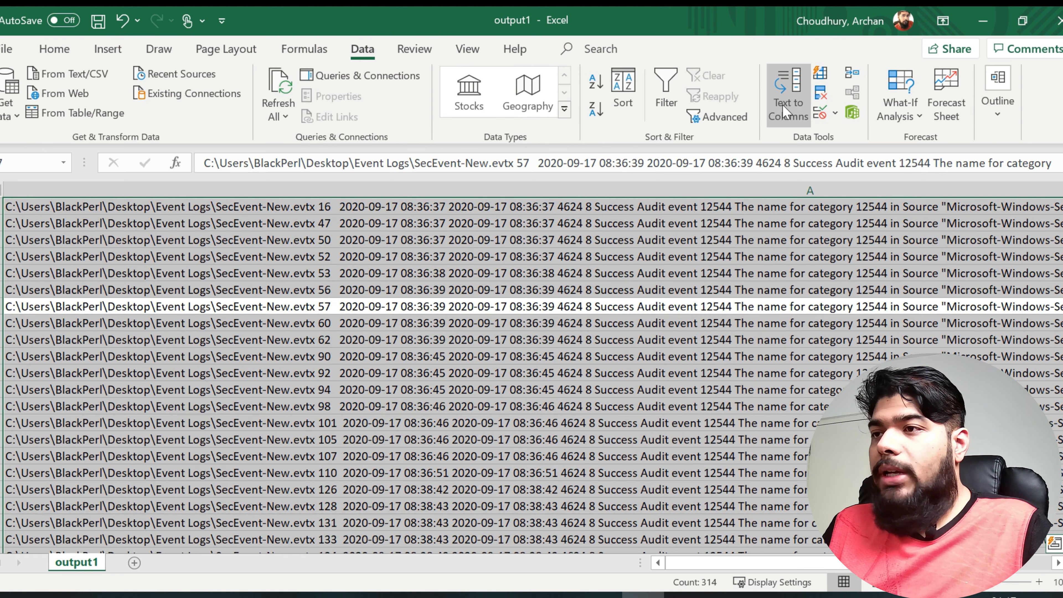
left_click(788, 97)
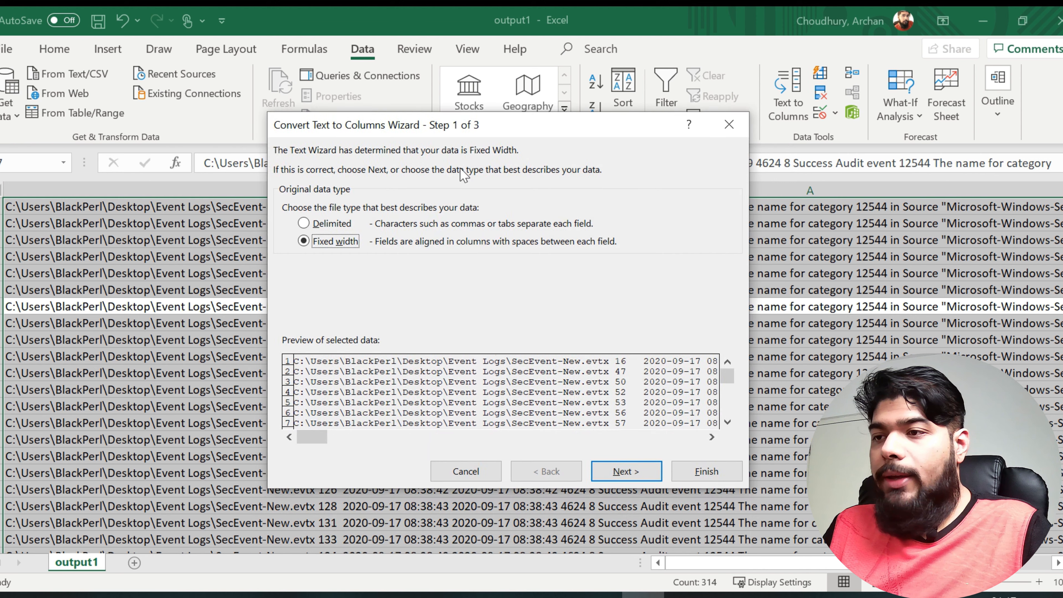
left_click(303, 223)
left_click(623, 471)
left_click(288, 192)
left_click(288, 264)
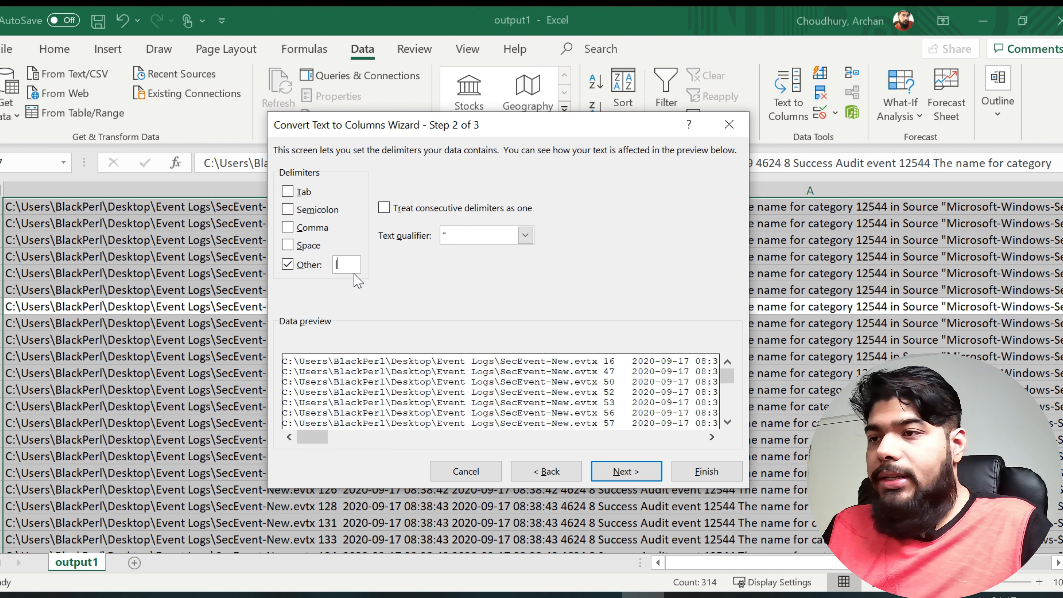
left_click(625, 471)
left_click(697, 471)
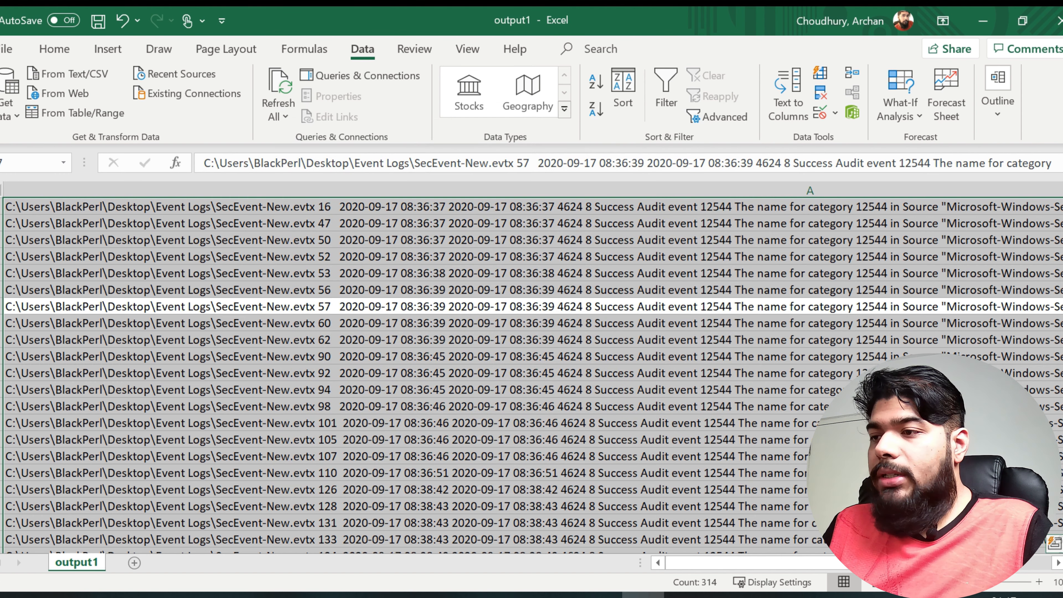
Step: Fit the widths of columns B, E, F and G to their contents in the split data
scroll(532, 369, "down", 4)
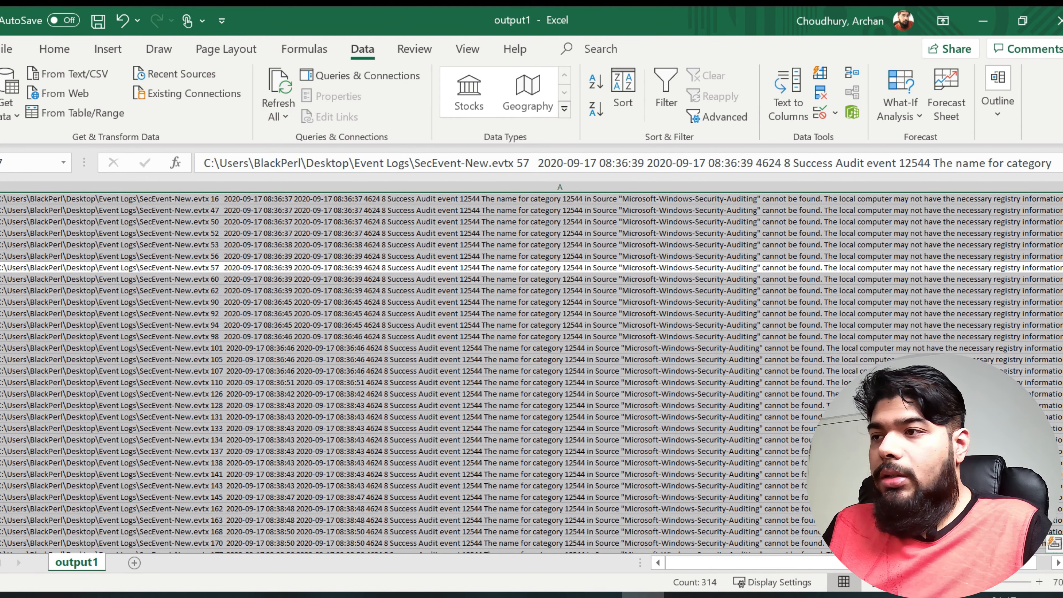
scroll(942, 287, "down", 1)
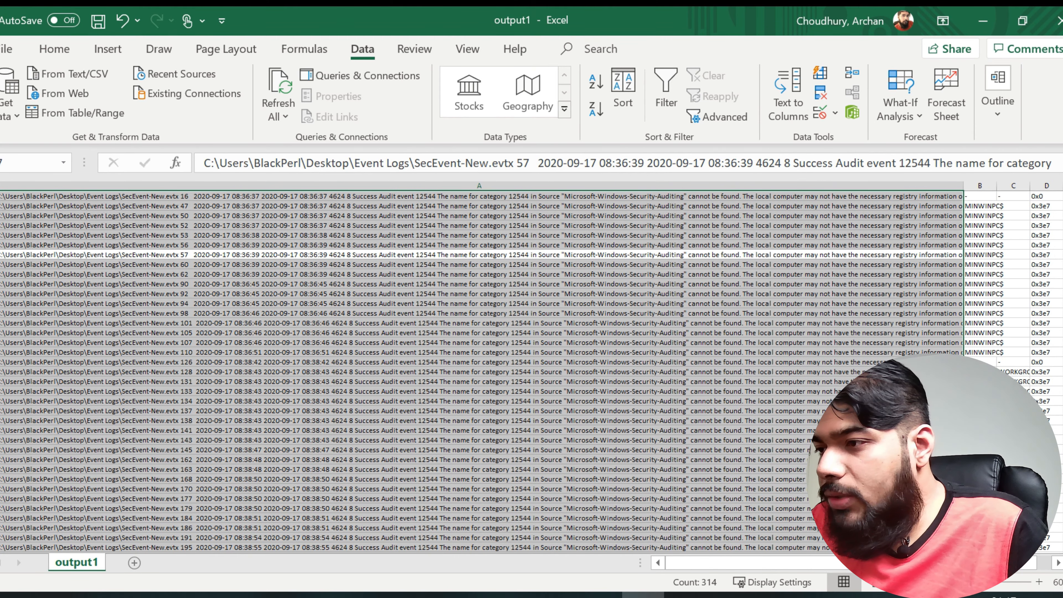
left_click_drag(1007, 563, 1014, 566)
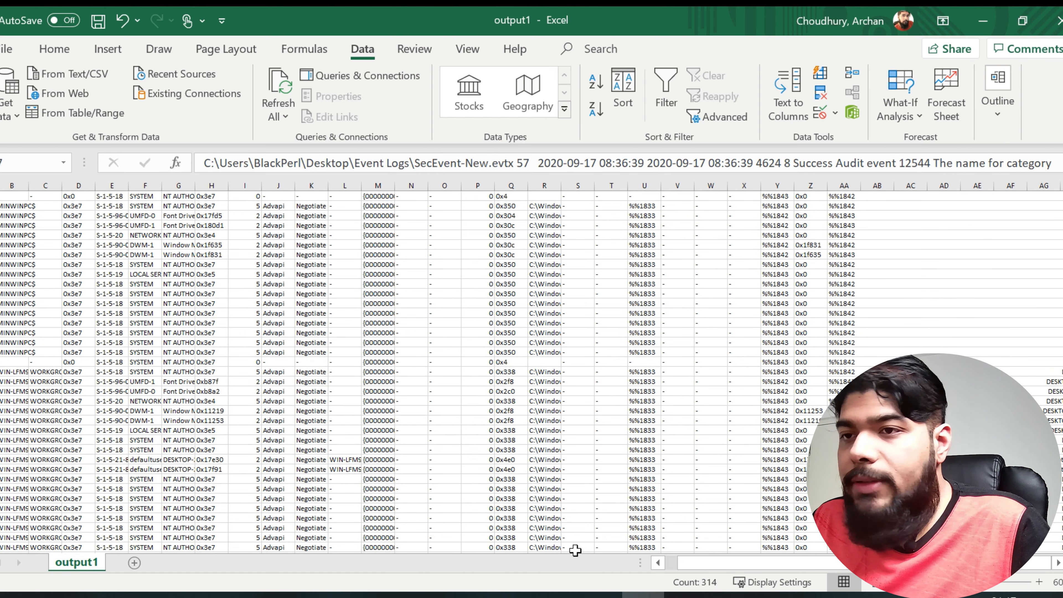
double_click(27, 185)
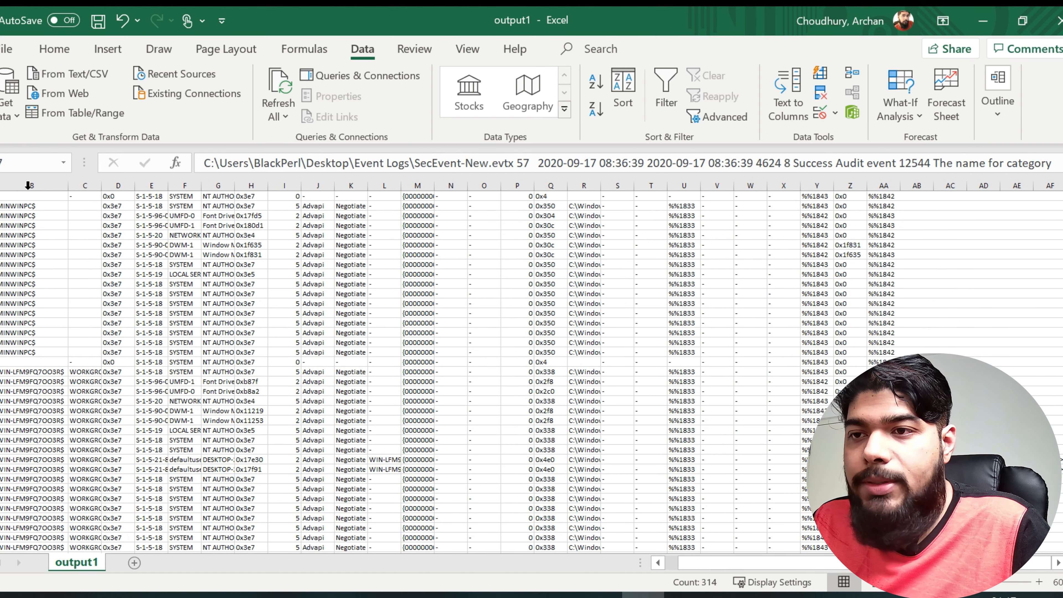
left_click(30, 207)
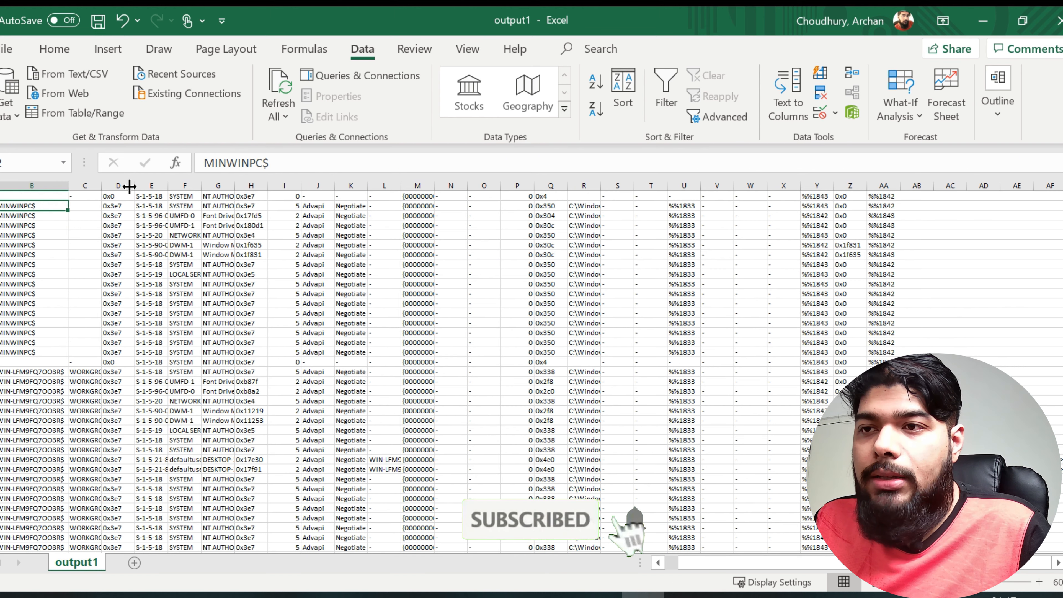
double_click(167, 186)
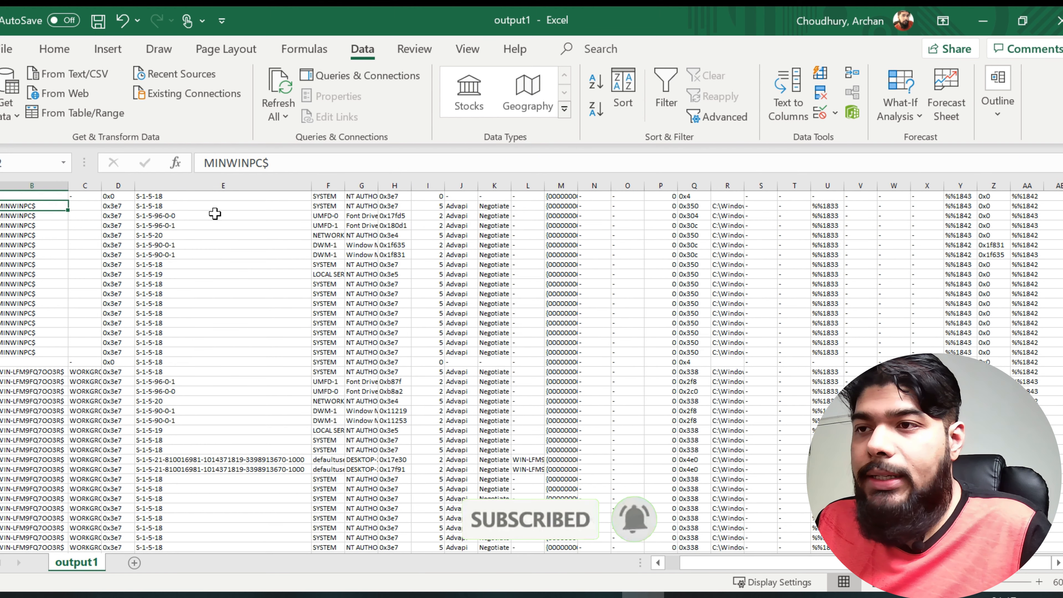
double_click(350, 185)
double_click(436, 185)
Step: Select a run of account names in column F, fit columns J, M and R to their contents, and review the split fields
left_click_drag(335, 206, 335, 489)
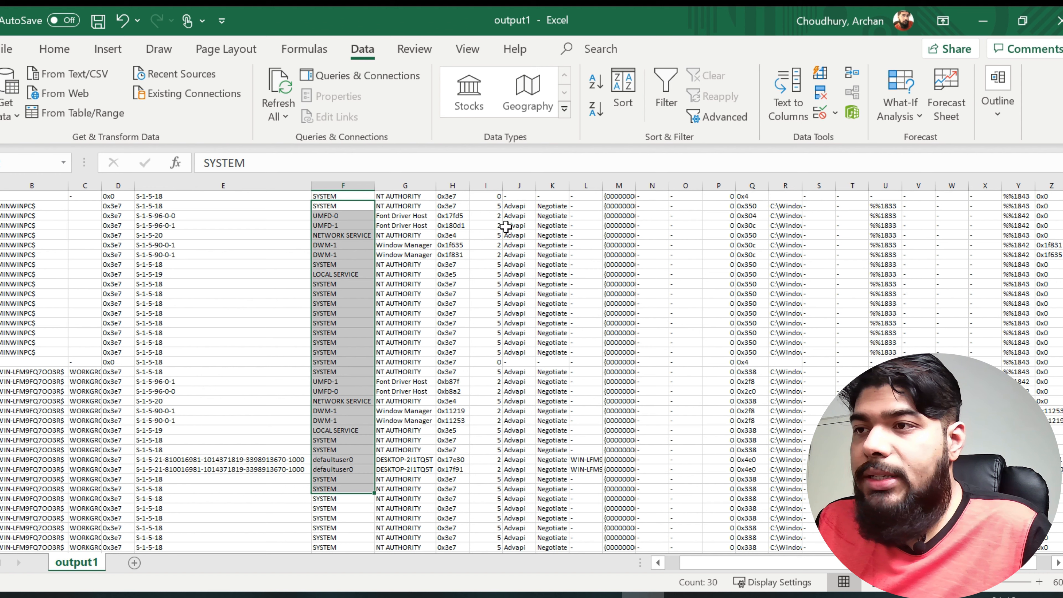
double_click(535, 186)
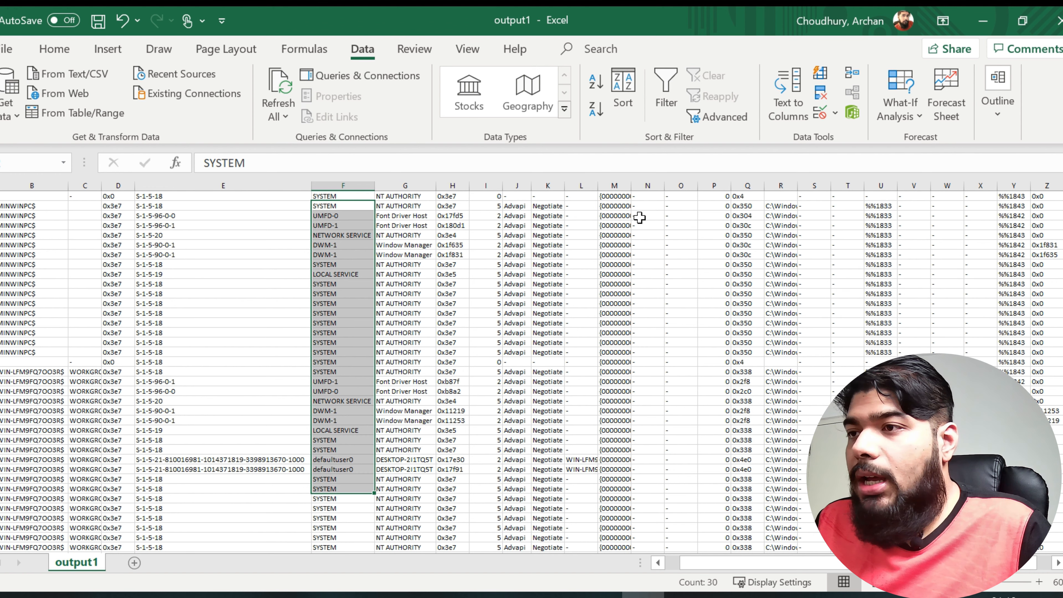
double_click(632, 186)
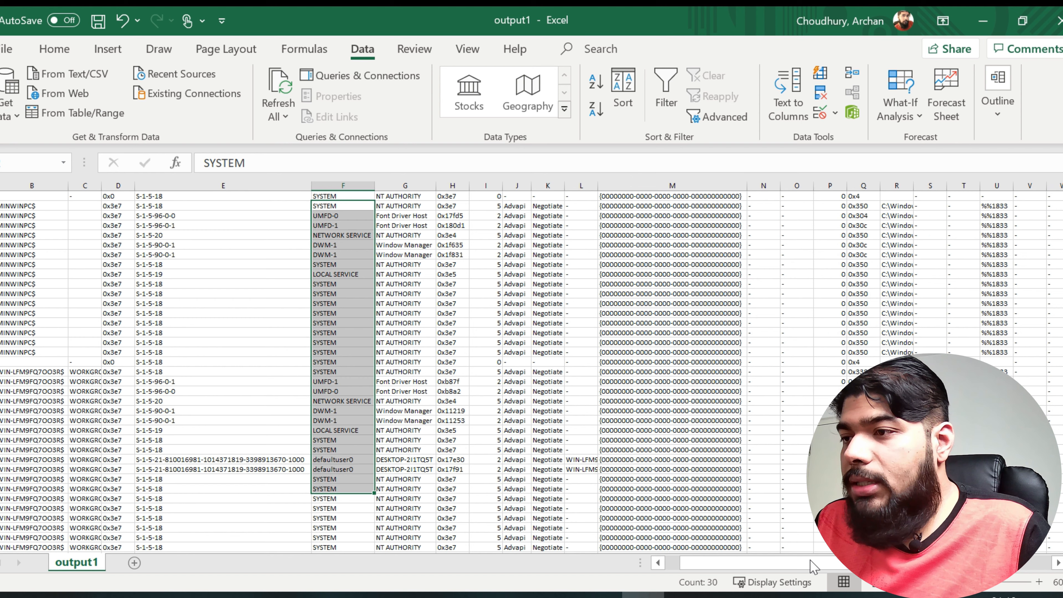
double_click(913, 184)
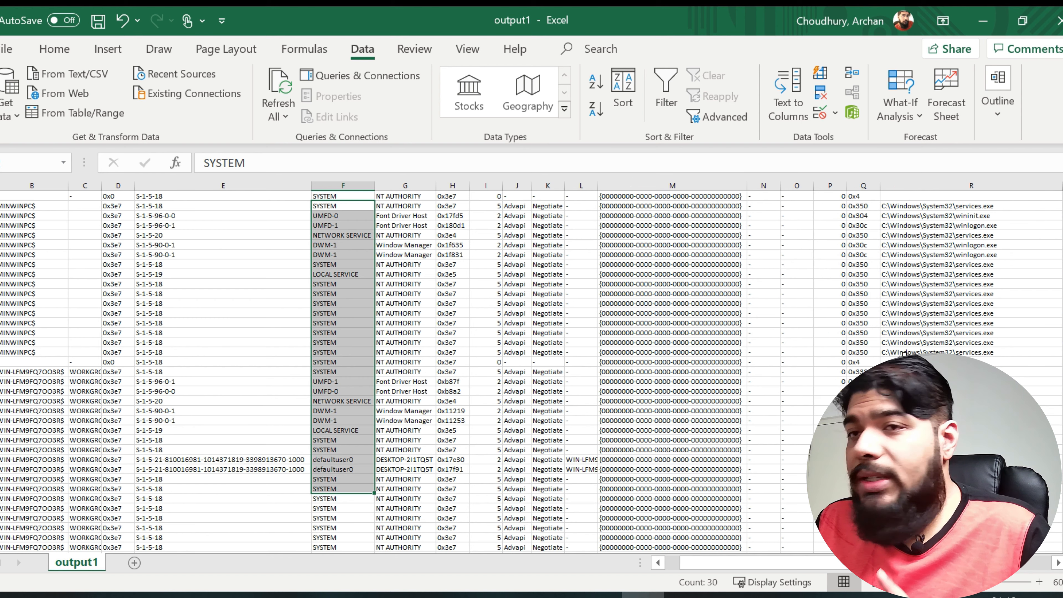
left_click_drag(711, 562, 769, 563)
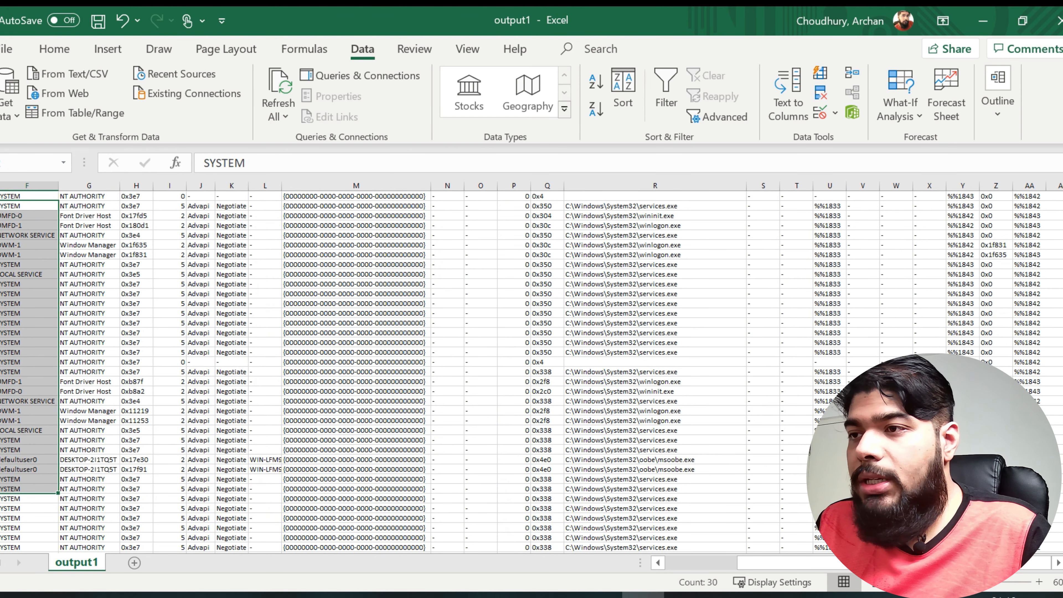
scroll(531, 367, "up", 2)
scroll(168, 432, "up", 1)
left_click_drag(658, 564, 658, 565)
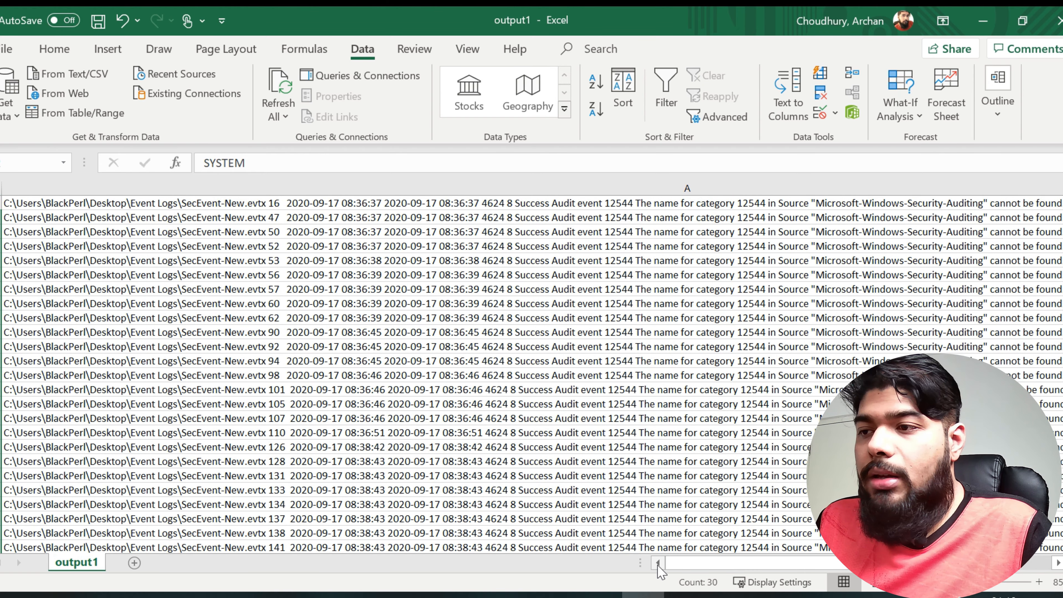